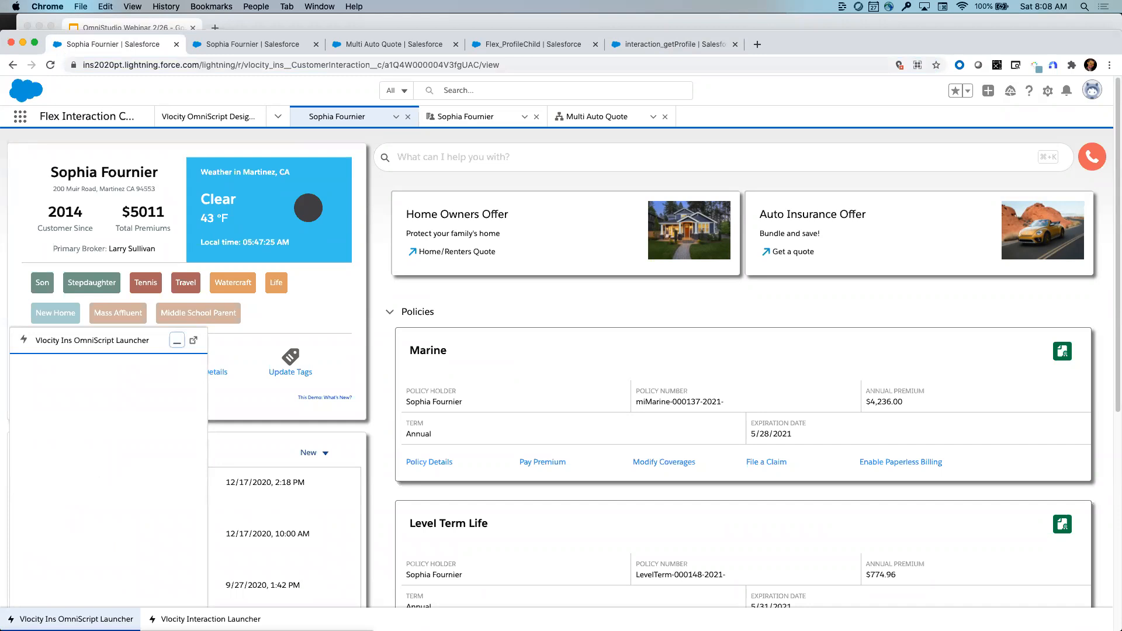
- Dismiss the launcher error and search the Interaction Launcher by the customer's first and last name
click(176, 340)
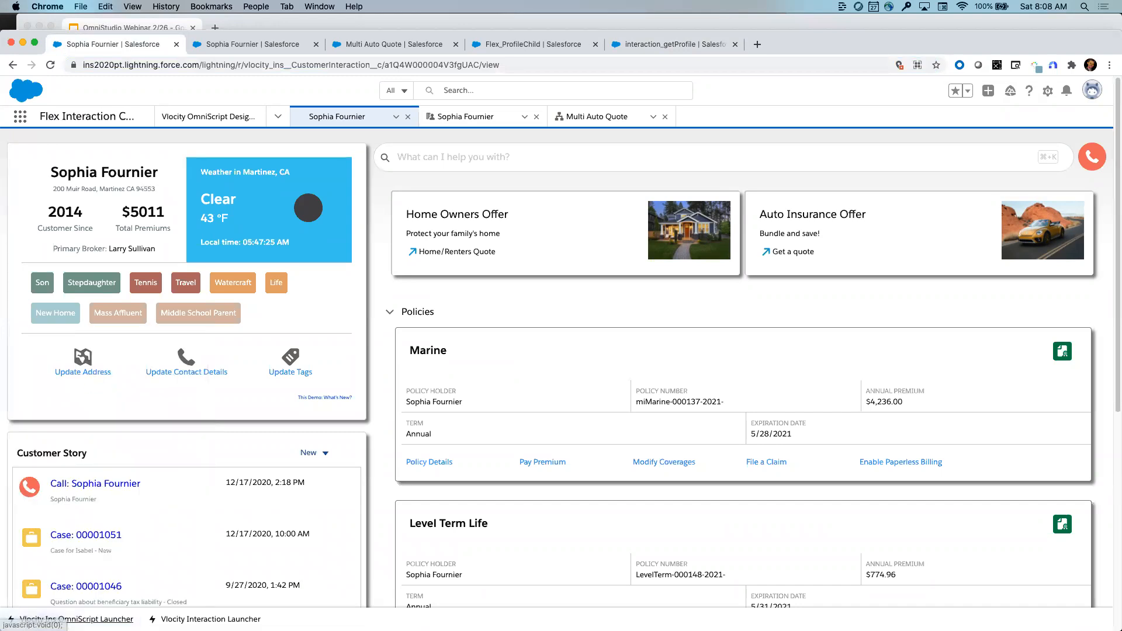
click(205, 619)
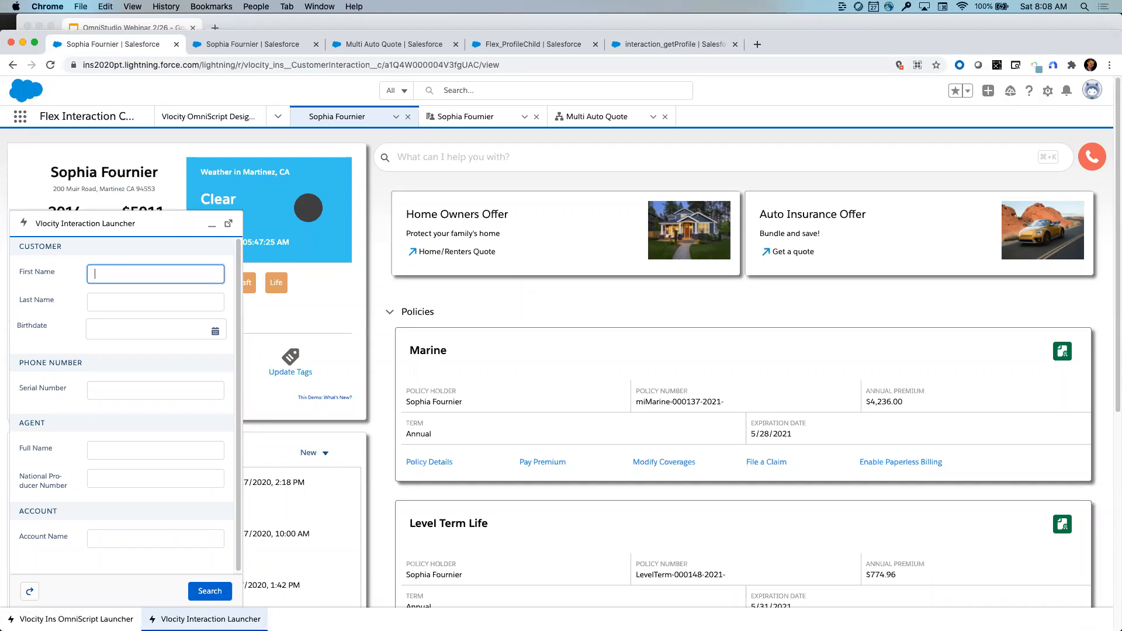
key(Tab)
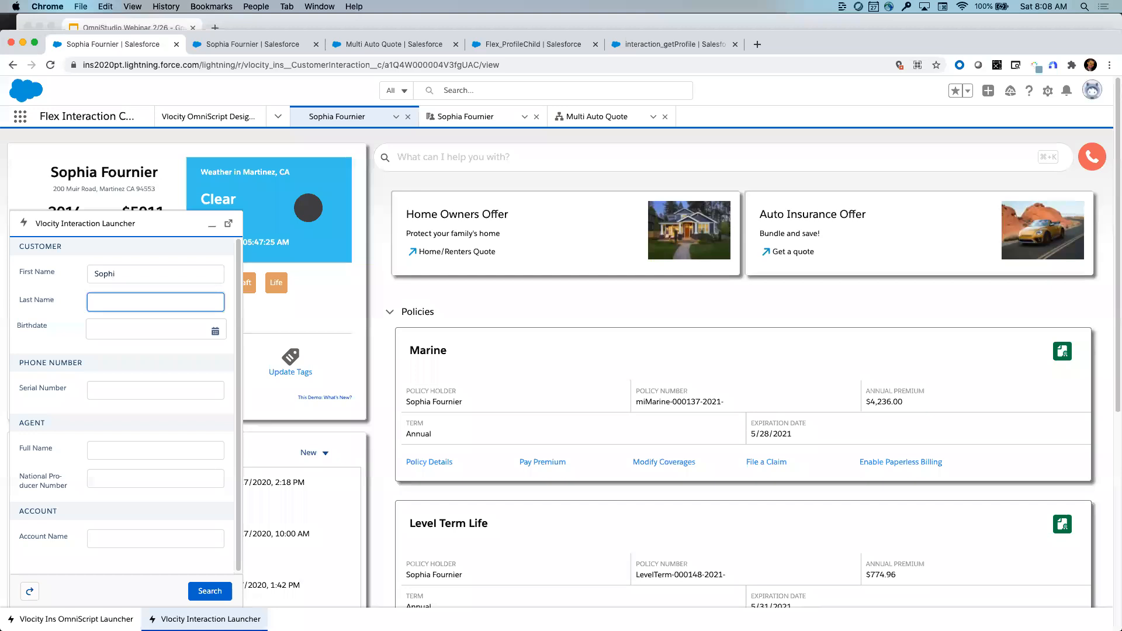
click(158, 276)
click(137, 298)
click(214, 591)
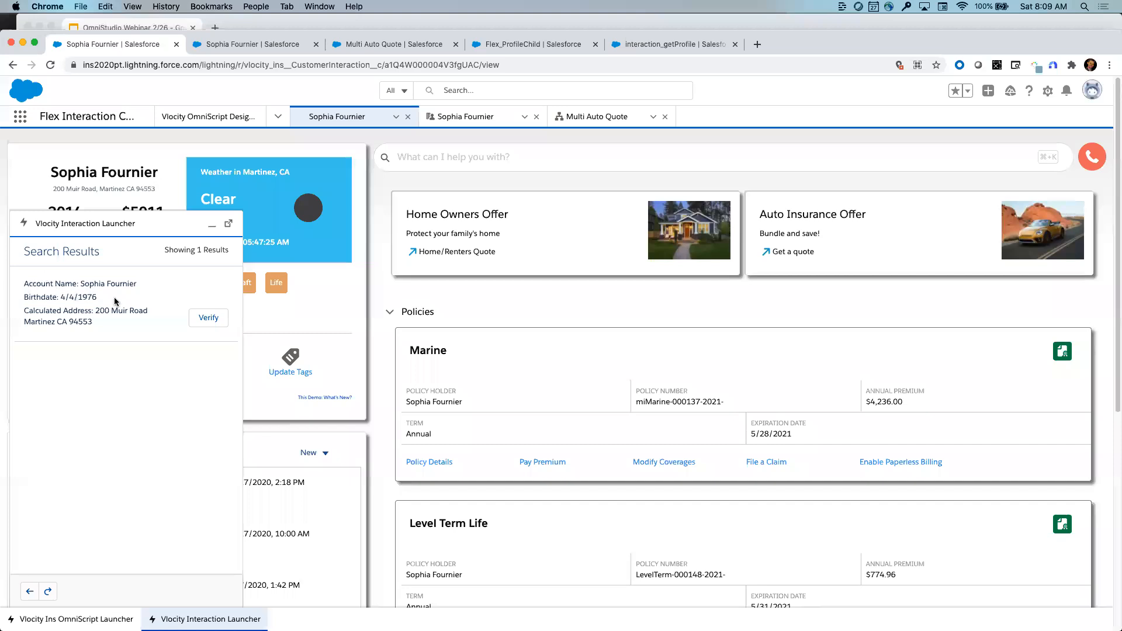
- Verify the matched account as the caller and minimize the Interaction Launcher
click(206, 320)
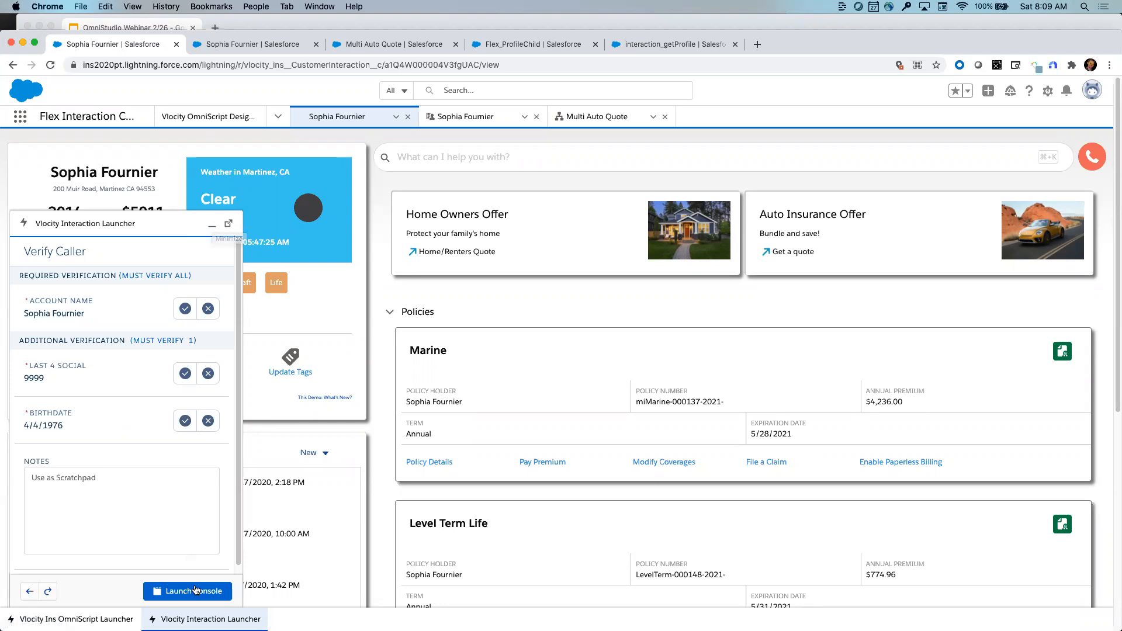
click(211, 225)
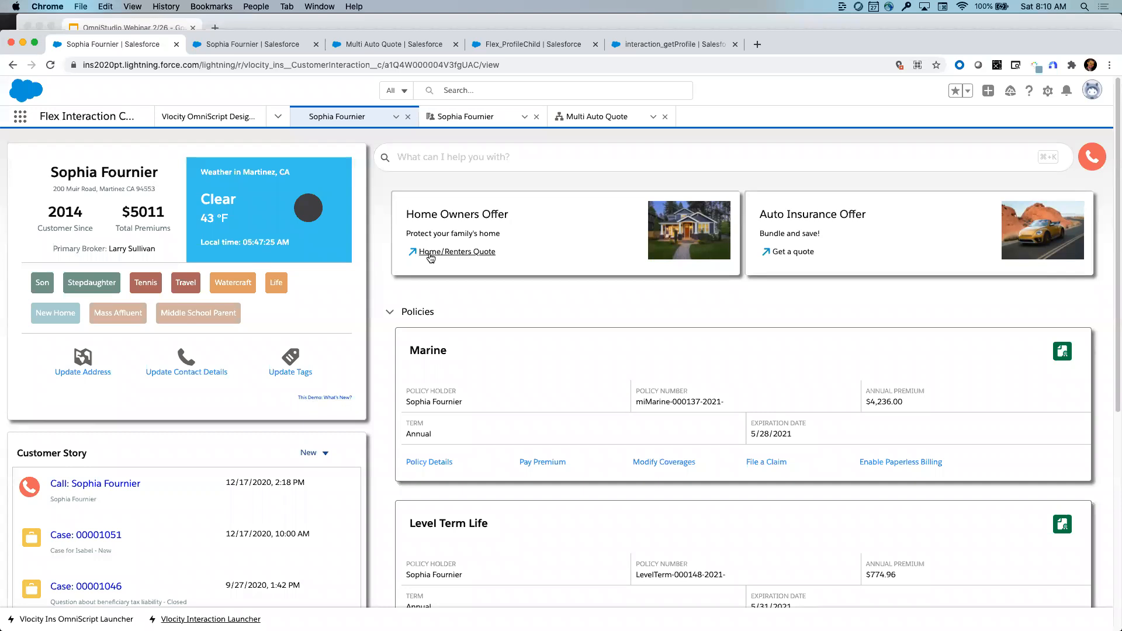
- Start a quote from the Auto Insurance Offer and advance it past Primary Insured Information to Vehicles
click(786, 252)
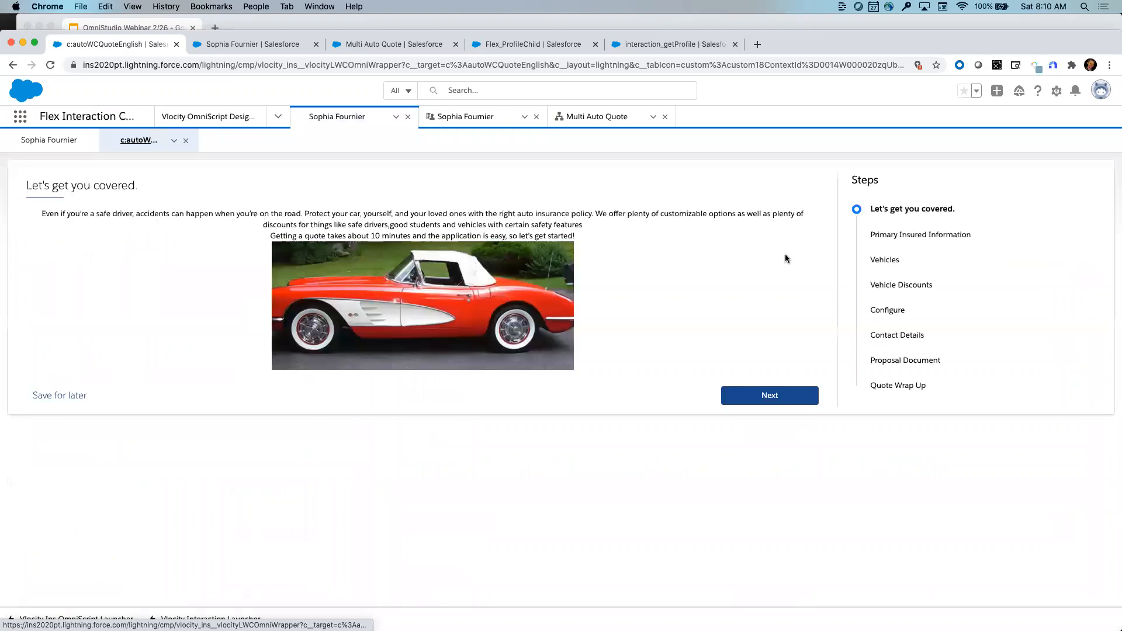
click(88, 146)
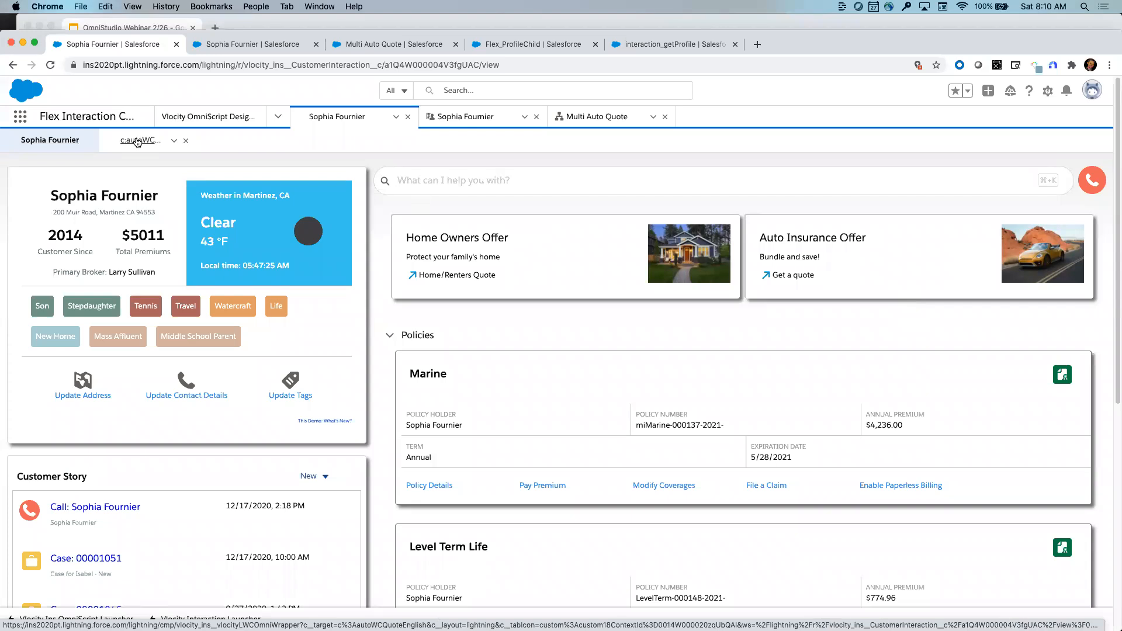
click(137, 141)
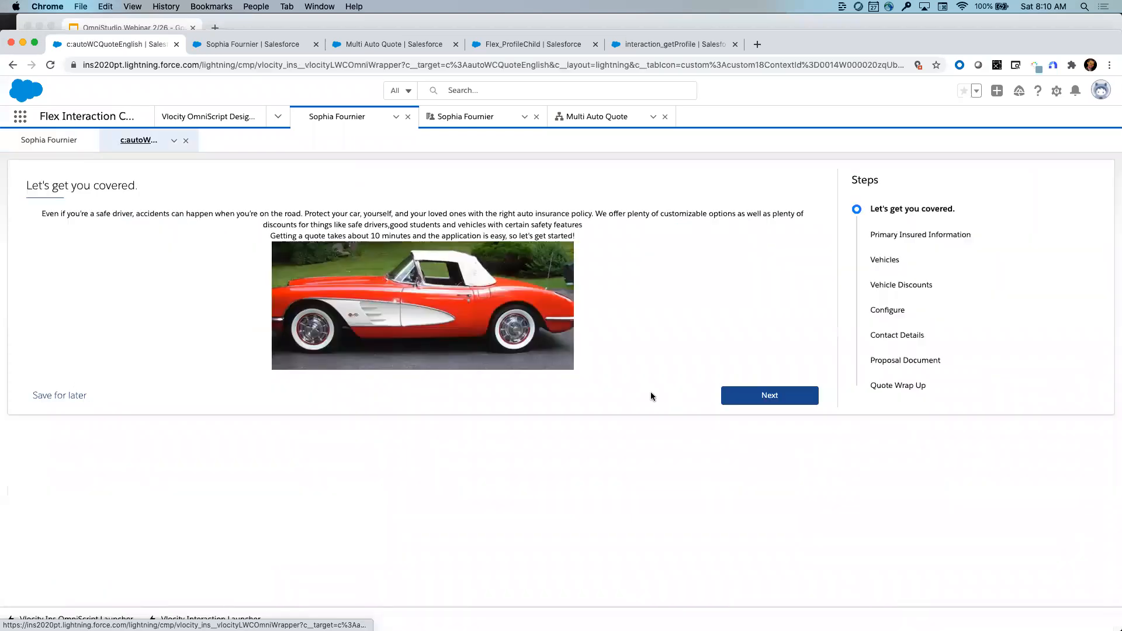
click(770, 396)
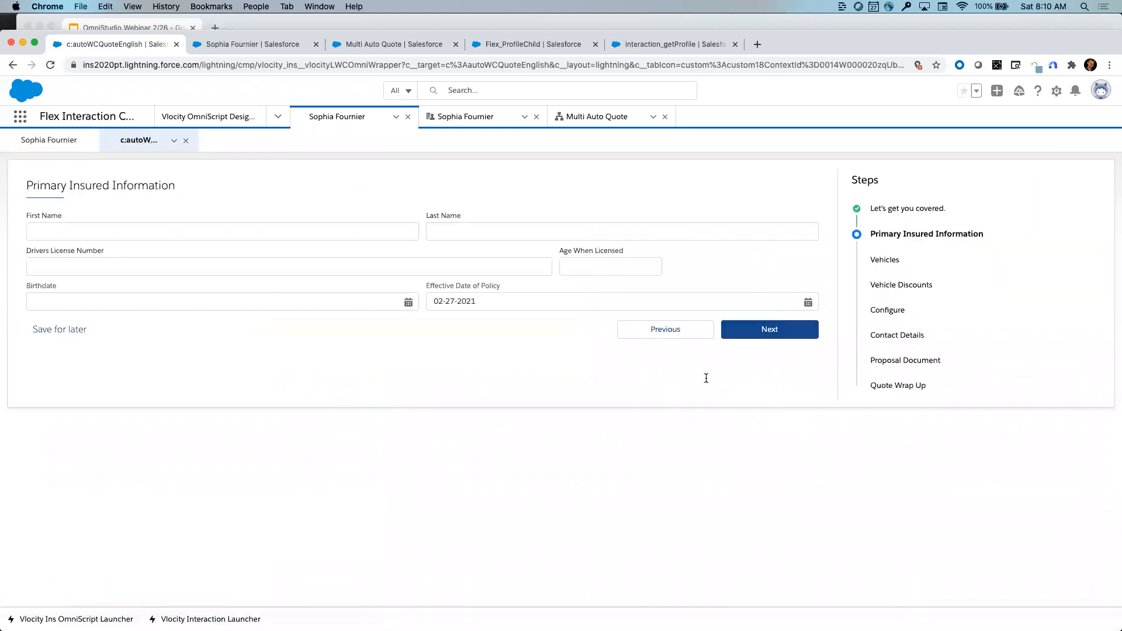
click(216, 235)
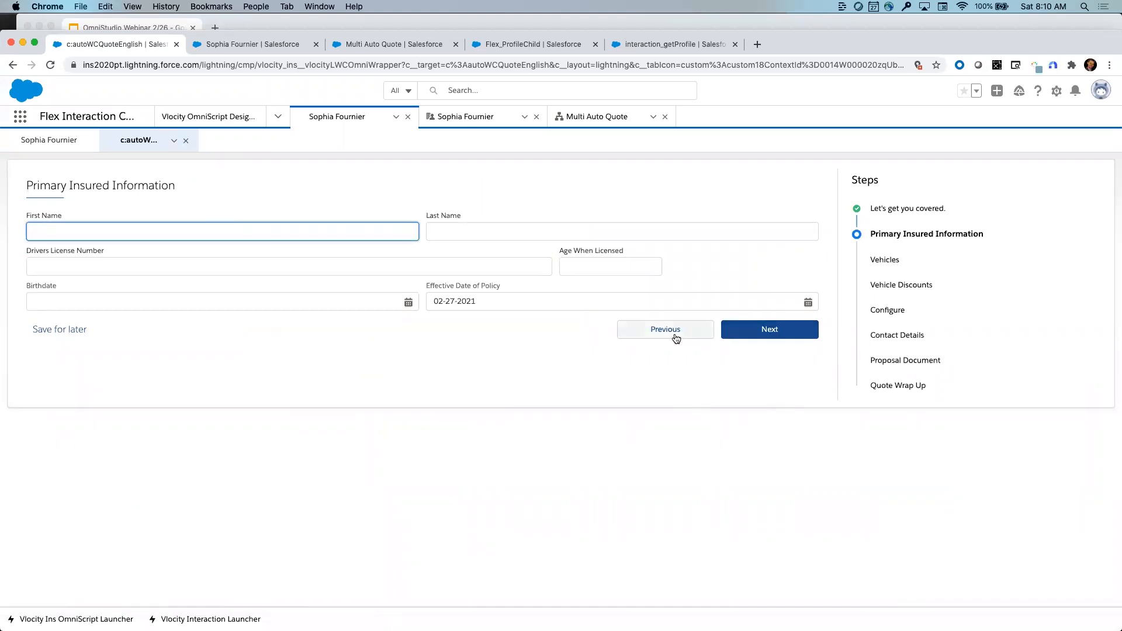
click(673, 330)
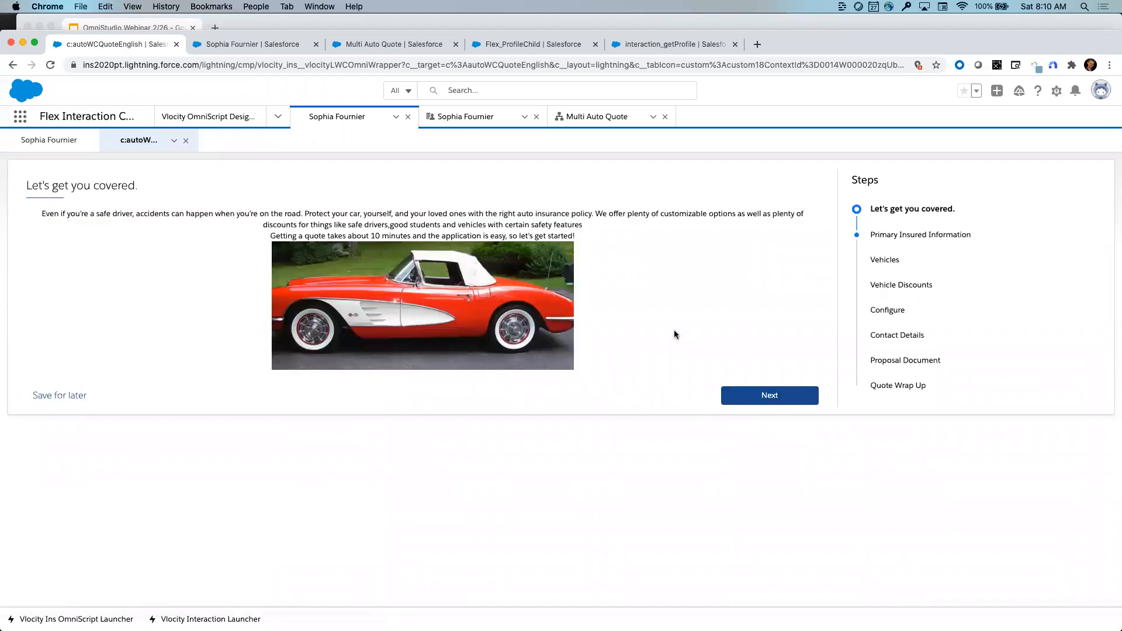
click(762, 396)
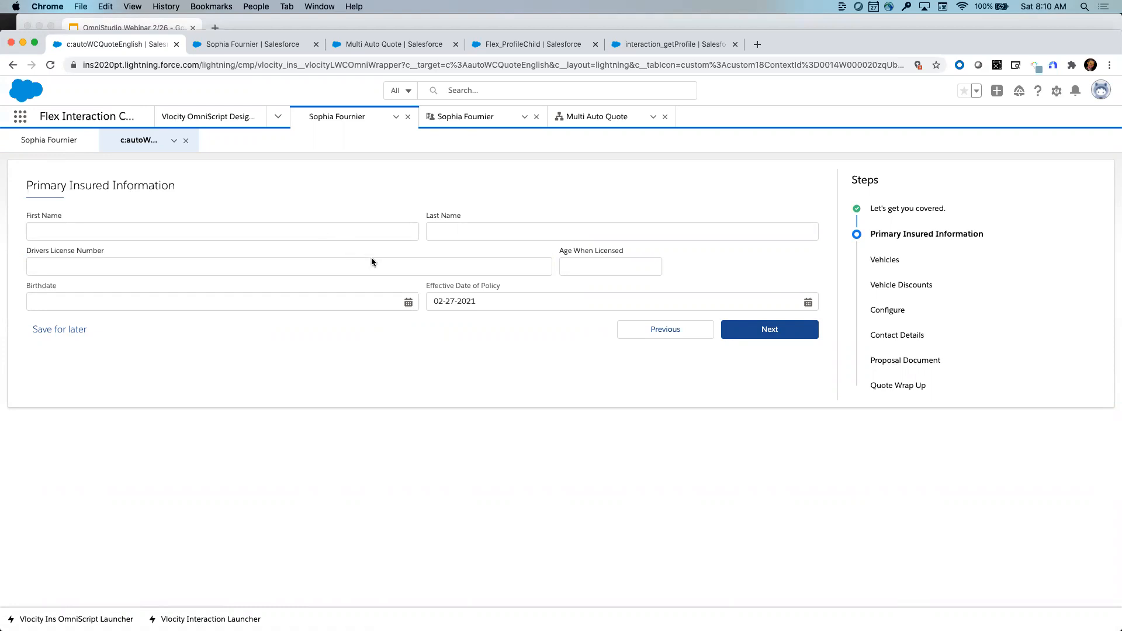
click(760, 339)
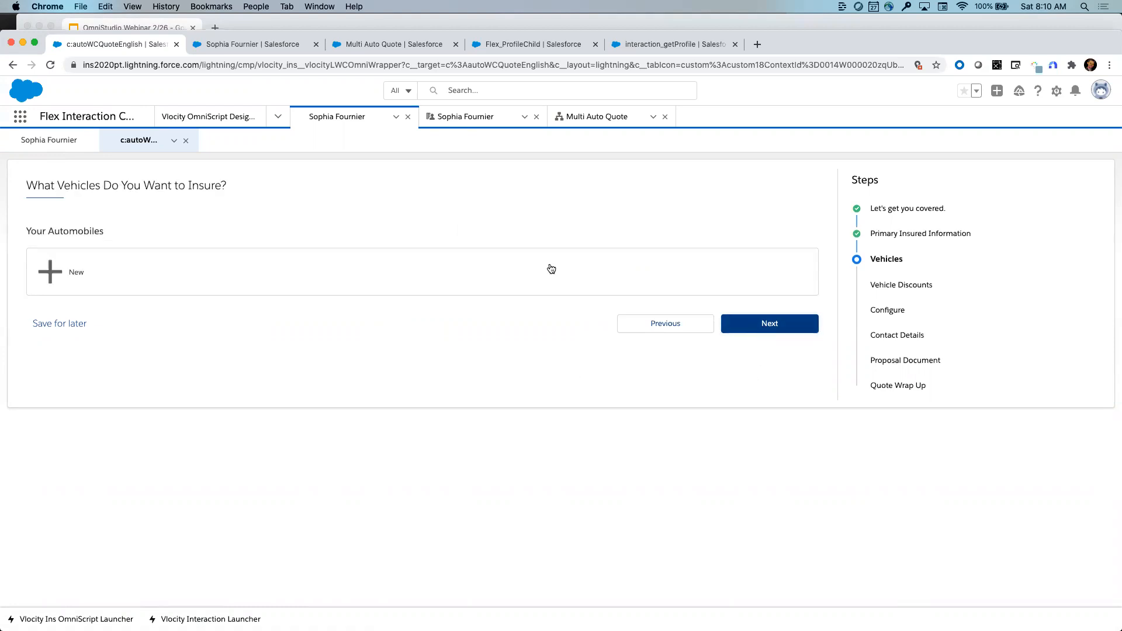
- Start a new automobile entry with year 2020 and make BMW
click(341, 266)
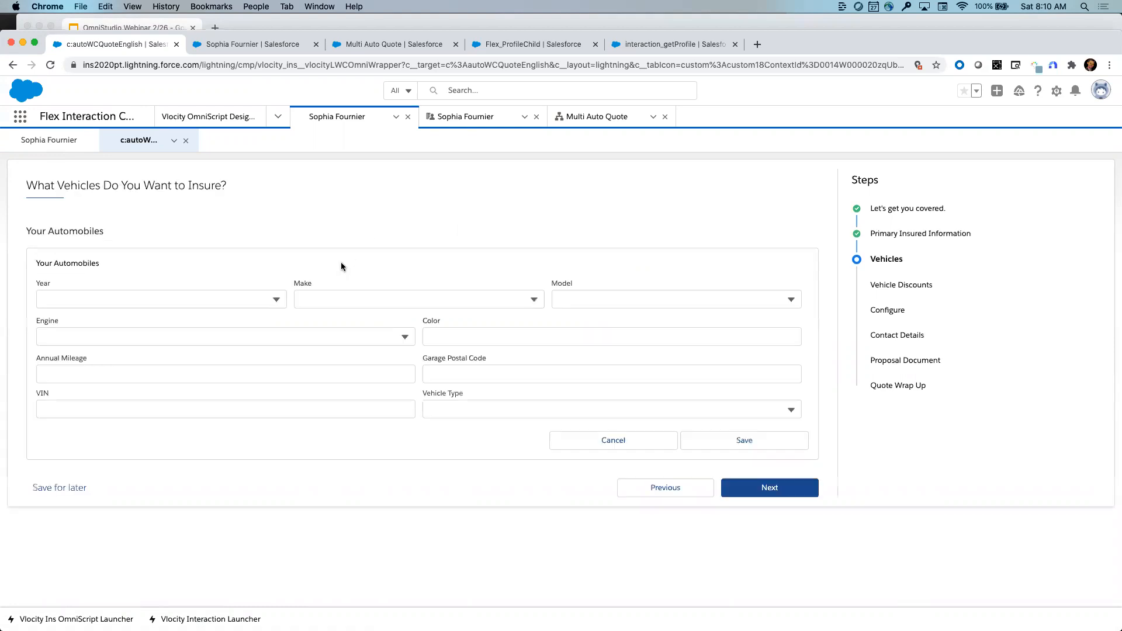
click(263, 299)
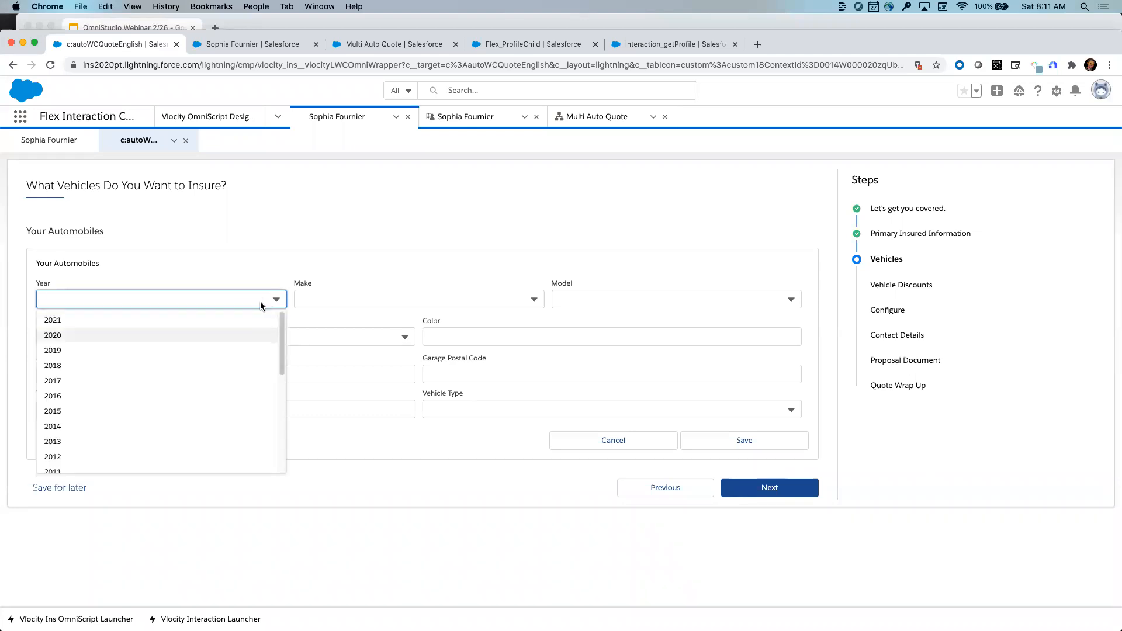
click(227, 335)
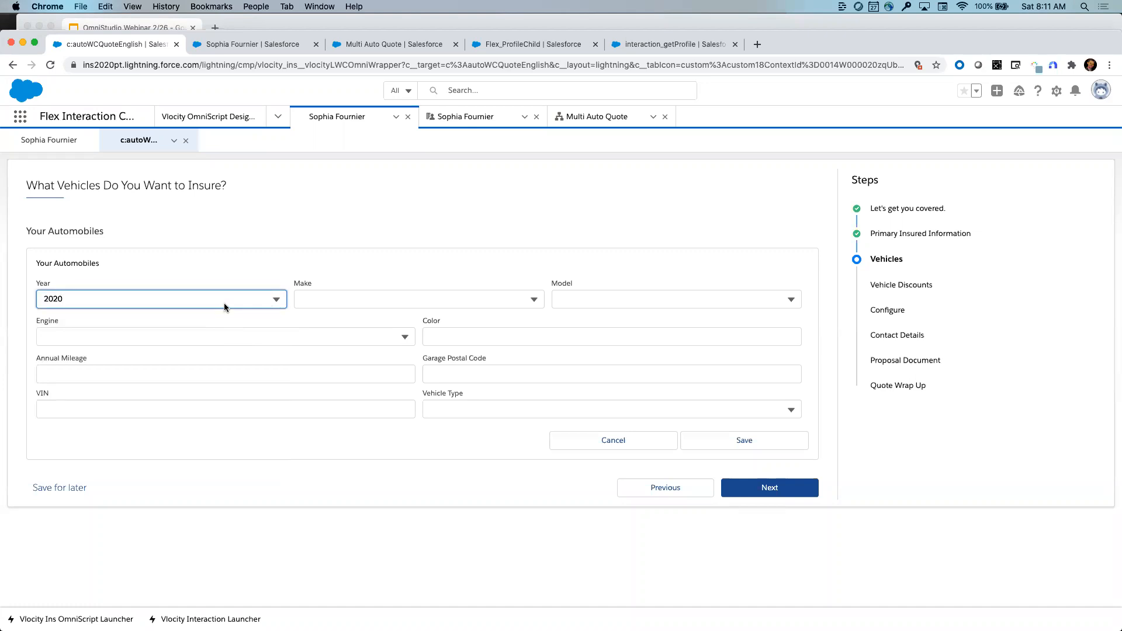
click(342, 301)
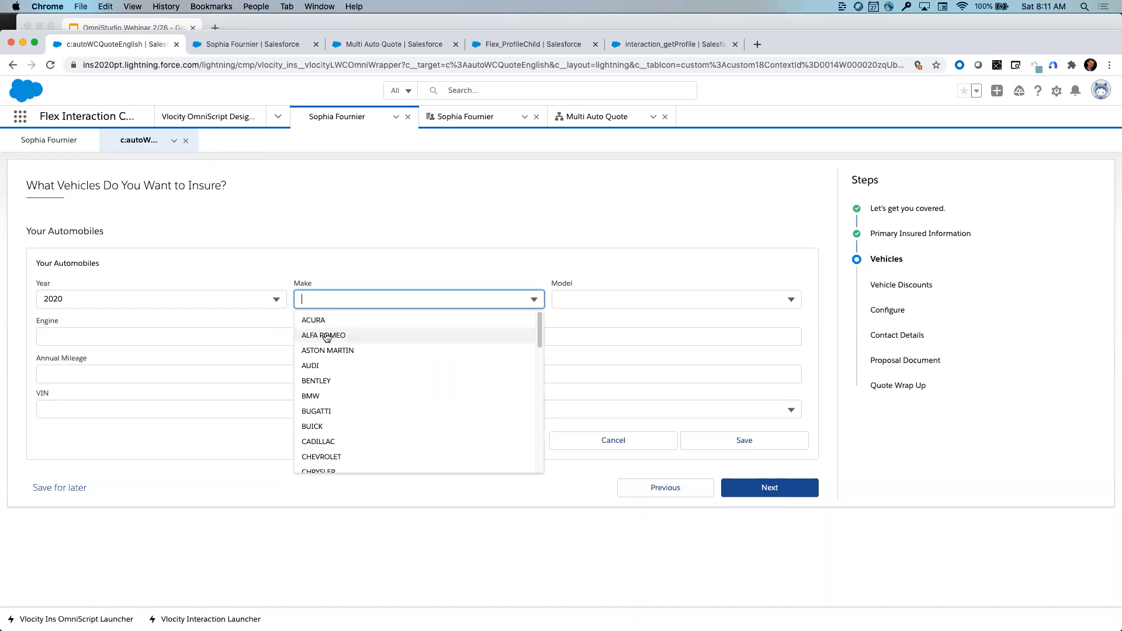
click(326, 336)
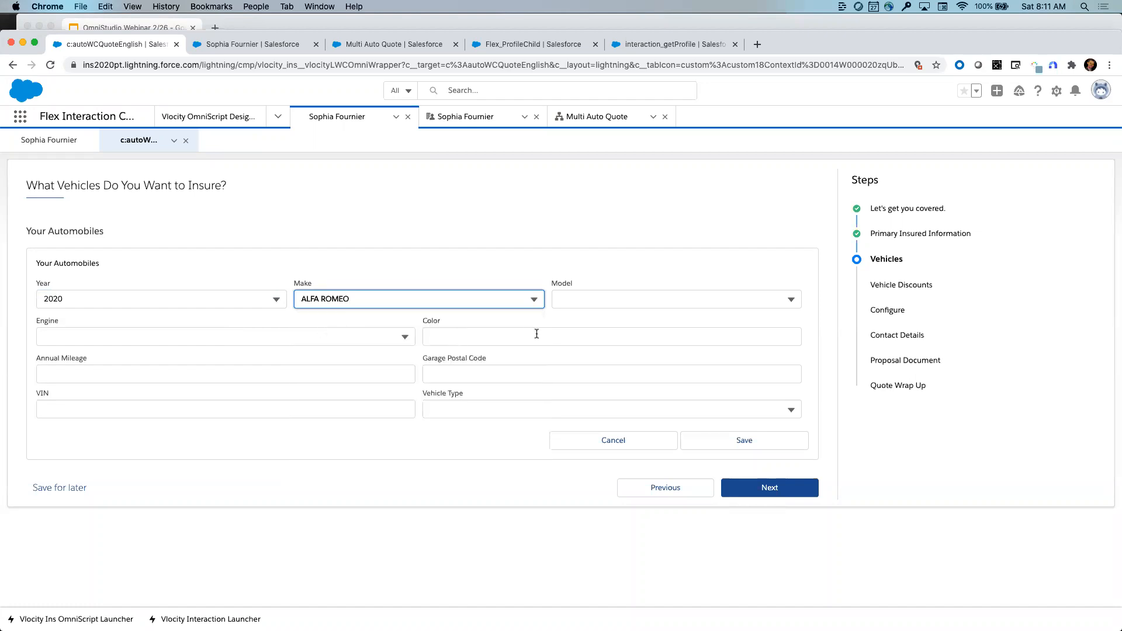
click(612, 301)
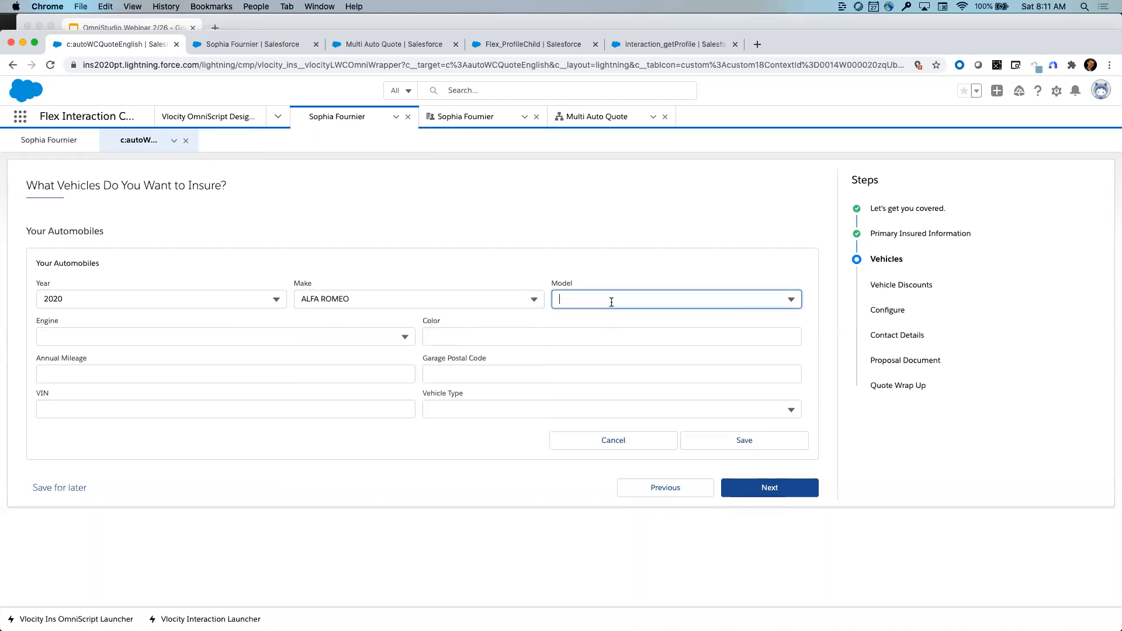
click(455, 297)
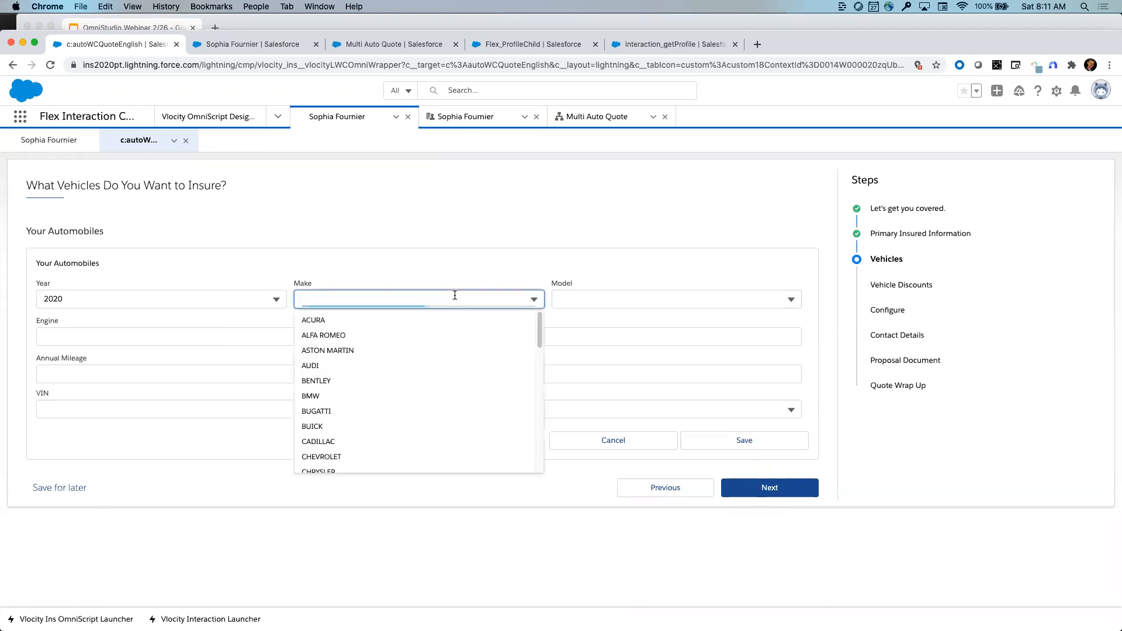
click(358, 396)
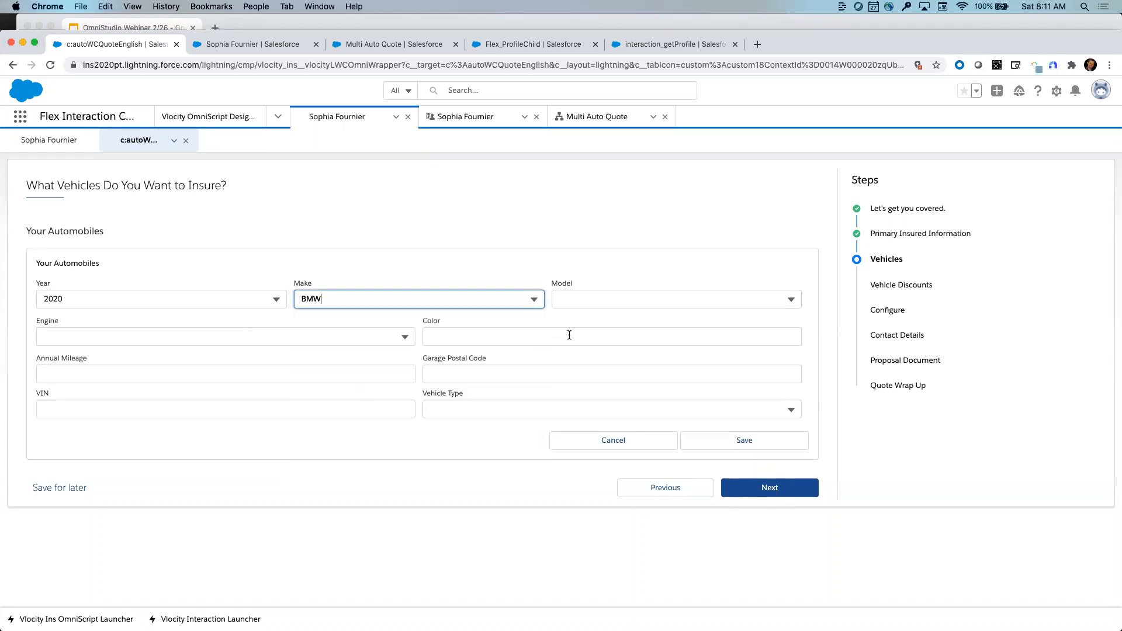
- Choose model 228XI, save the vehicle, and discard the extra empty vehicle form
click(597, 307)
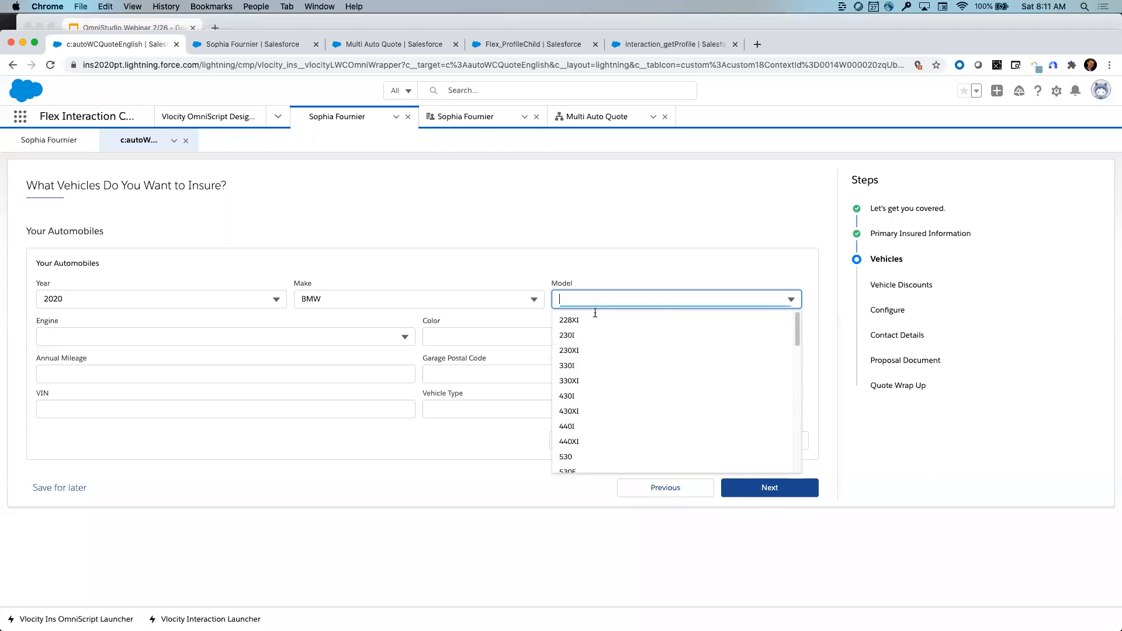
click(588, 320)
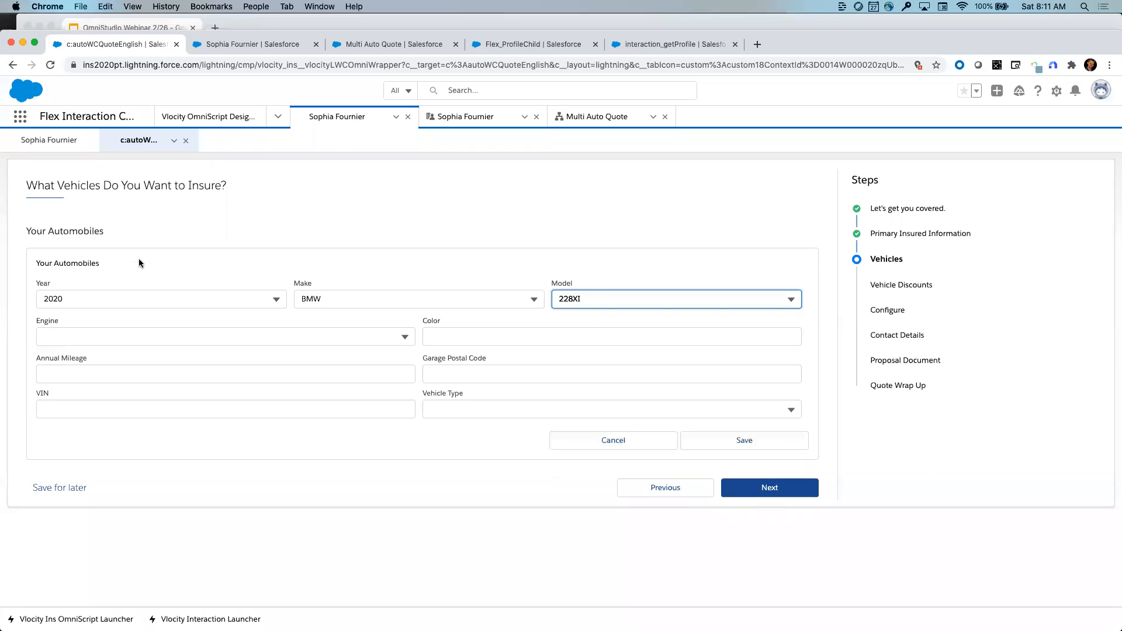
click(387, 335)
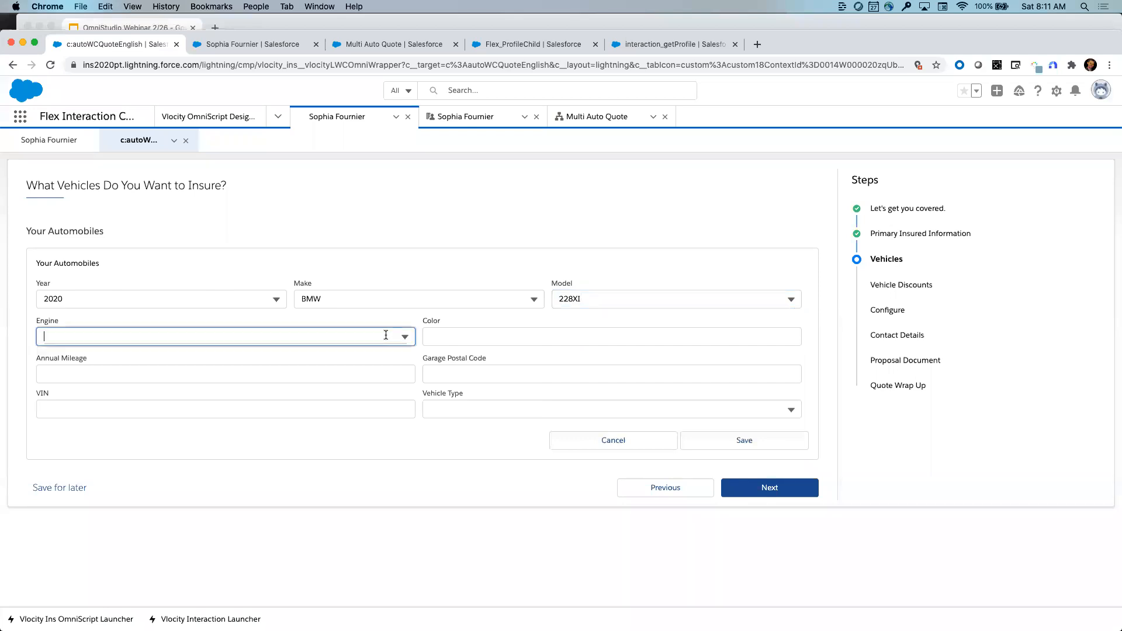
click(464, 323)
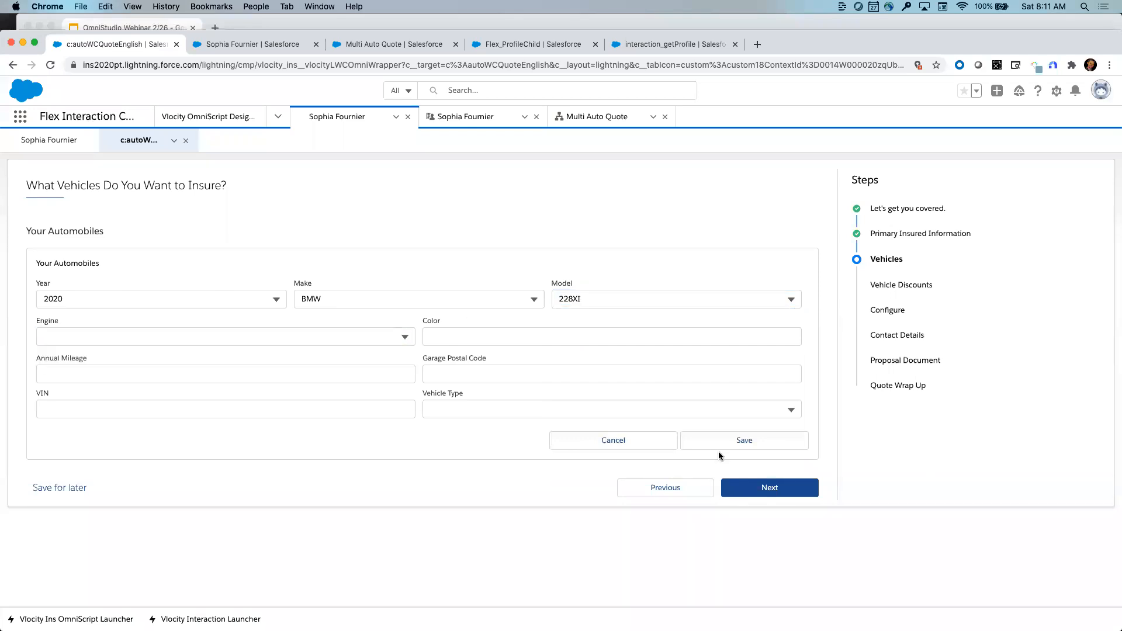
click(718, 449)
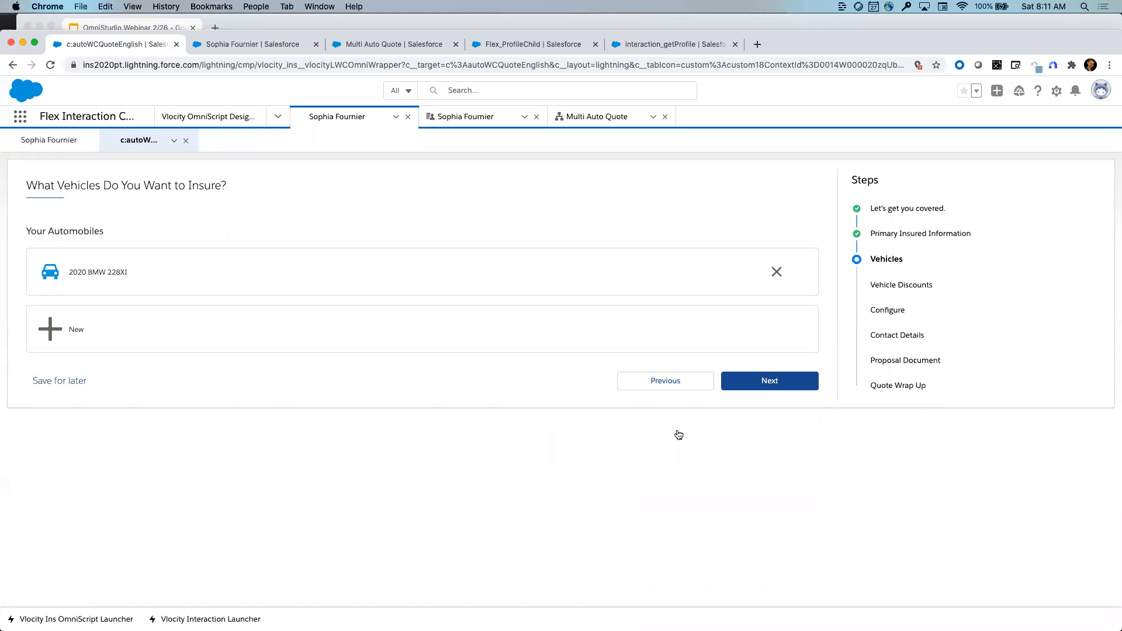
click(222, 334)
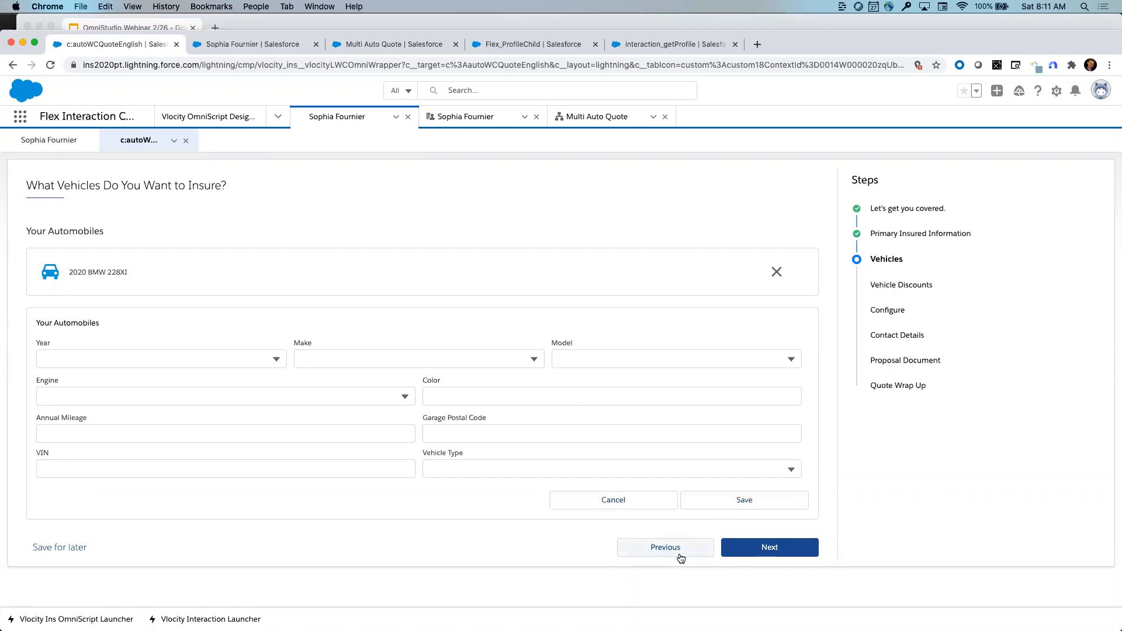
click(643, 504)
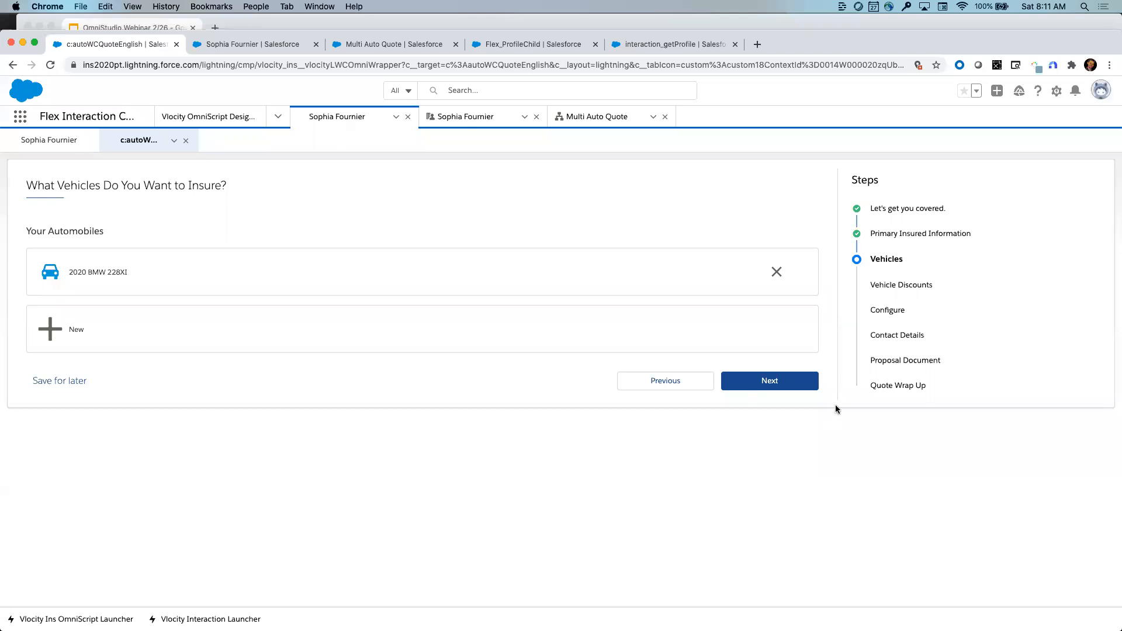
- On the customer's record page, save the customer attributes from Update Tags
click(54, 144)
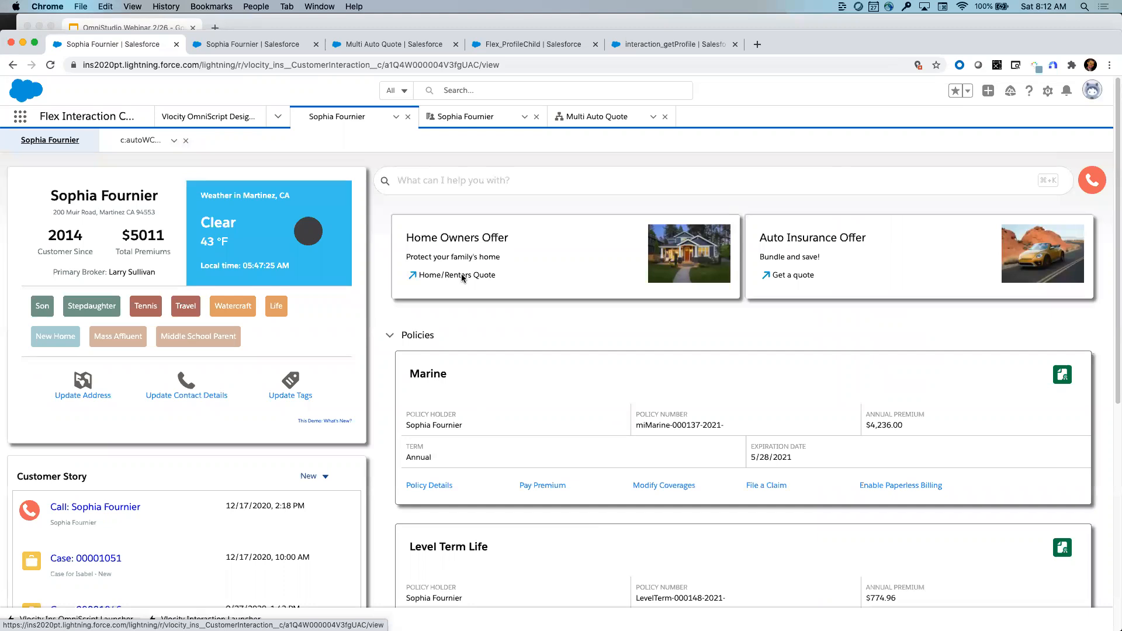
click(88, 397)
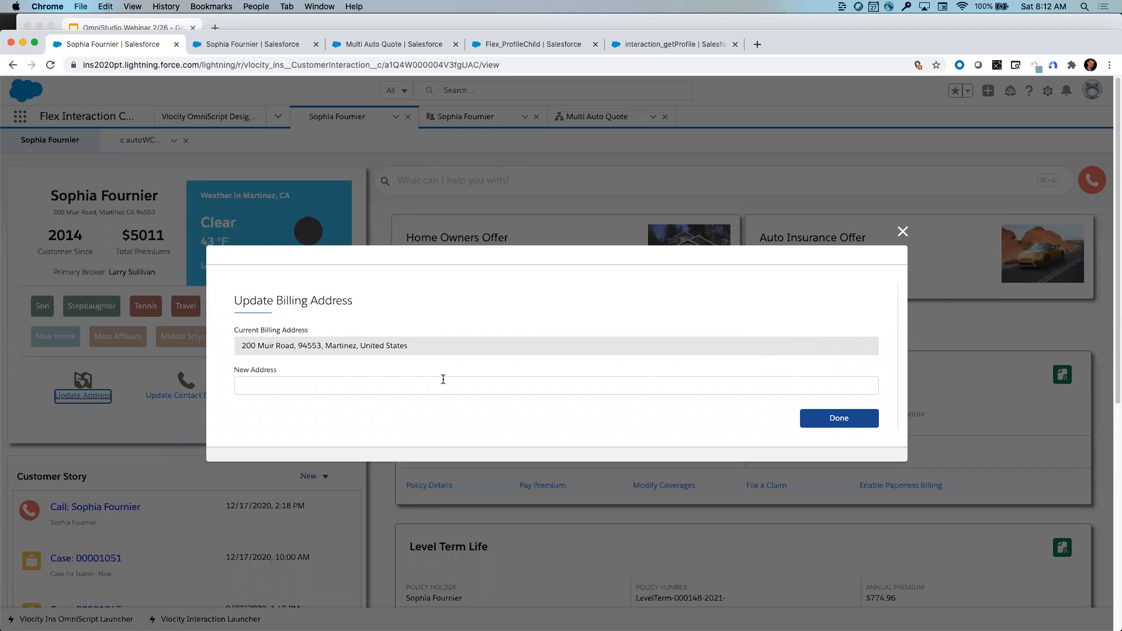
click(443, 382)
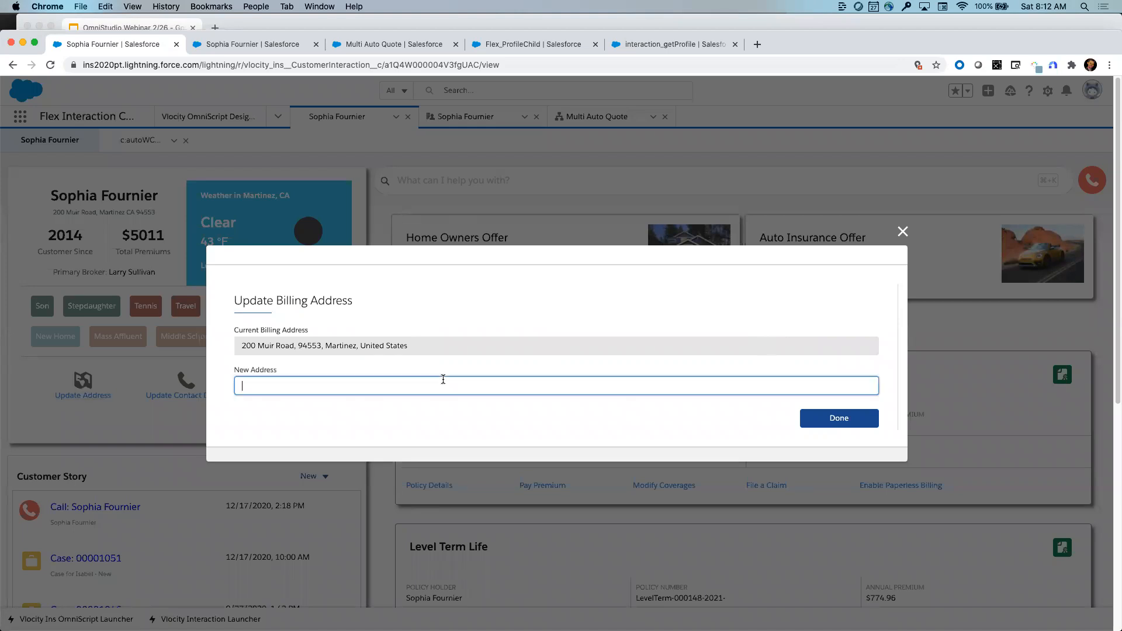
click(902, 232)
click(293, 393)
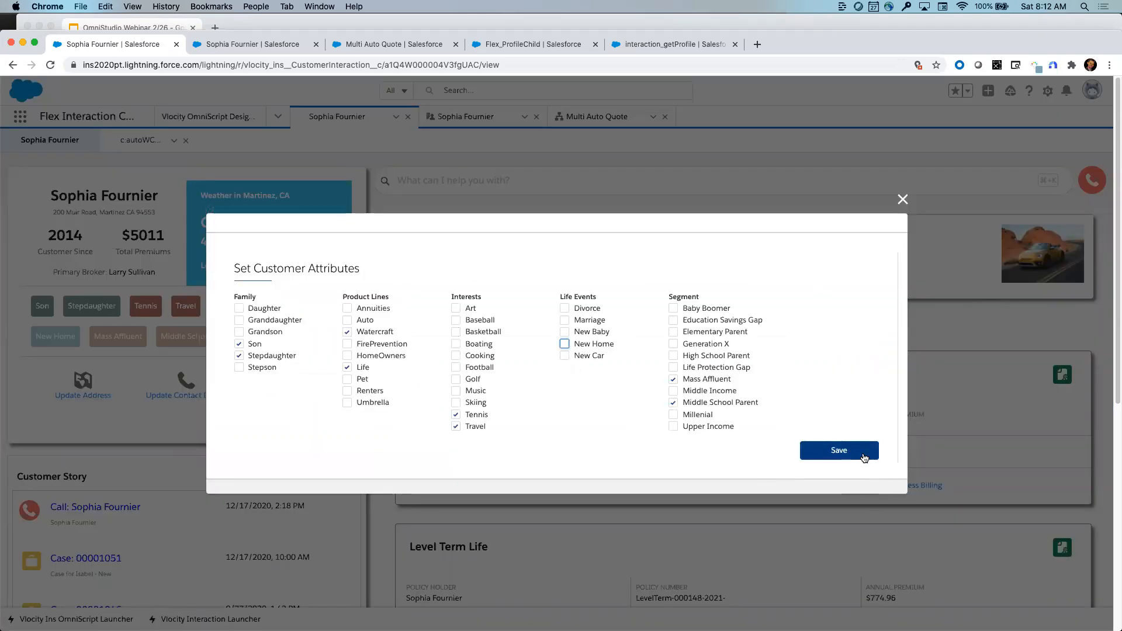
click(839, 451)
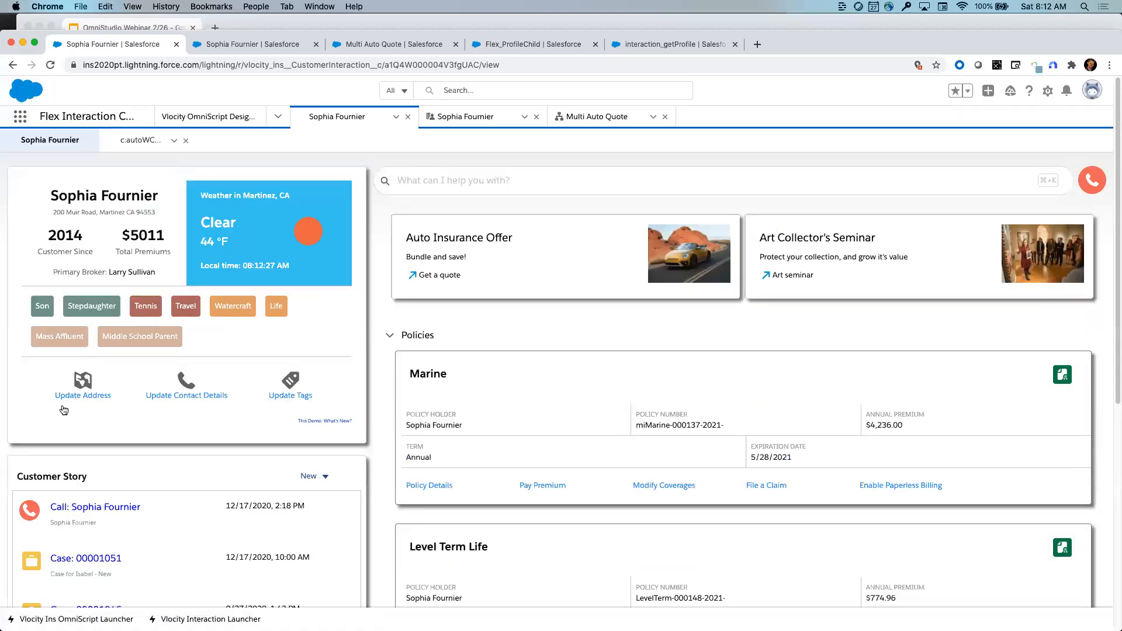
- Enter and submit the customer's new billing address in the Update Address form
click(80, 401)
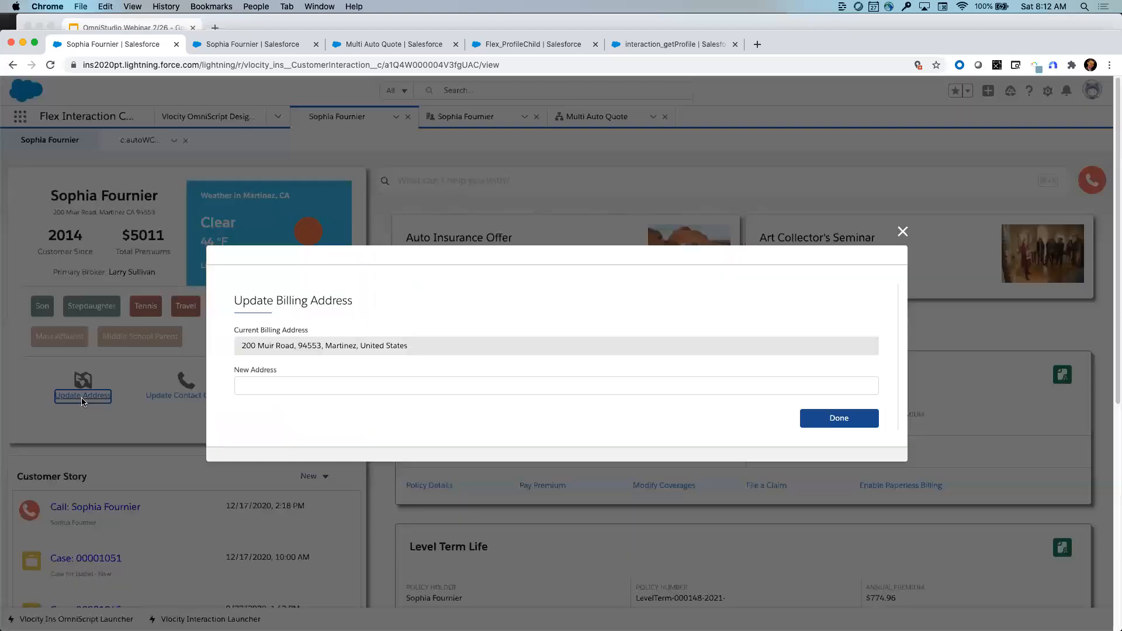
click(271, 383)
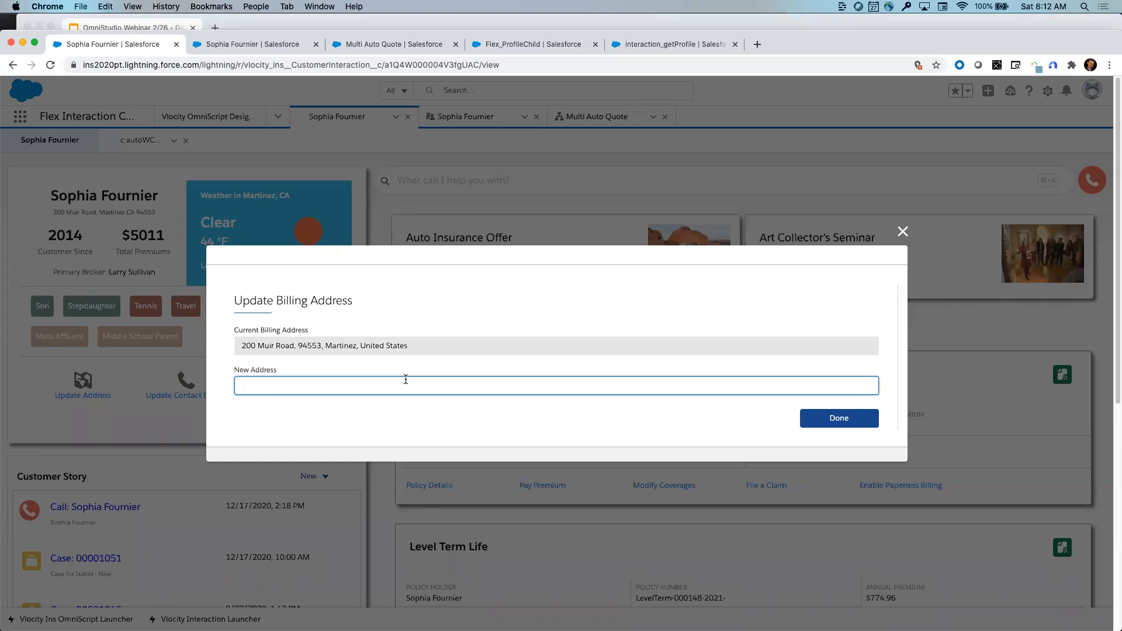
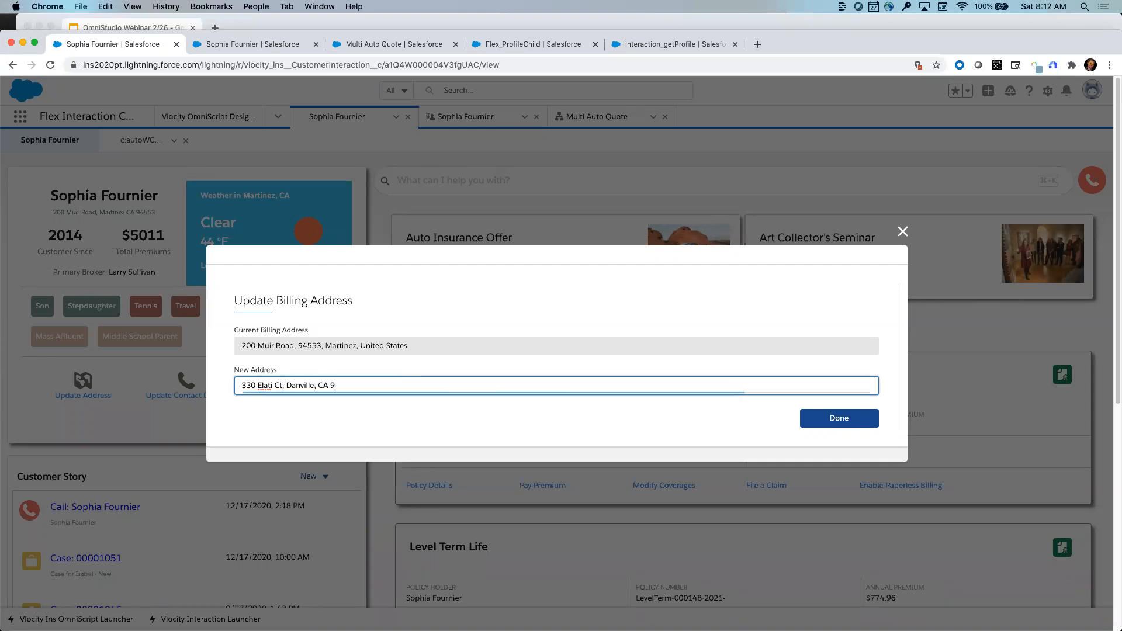
click(857, 417)
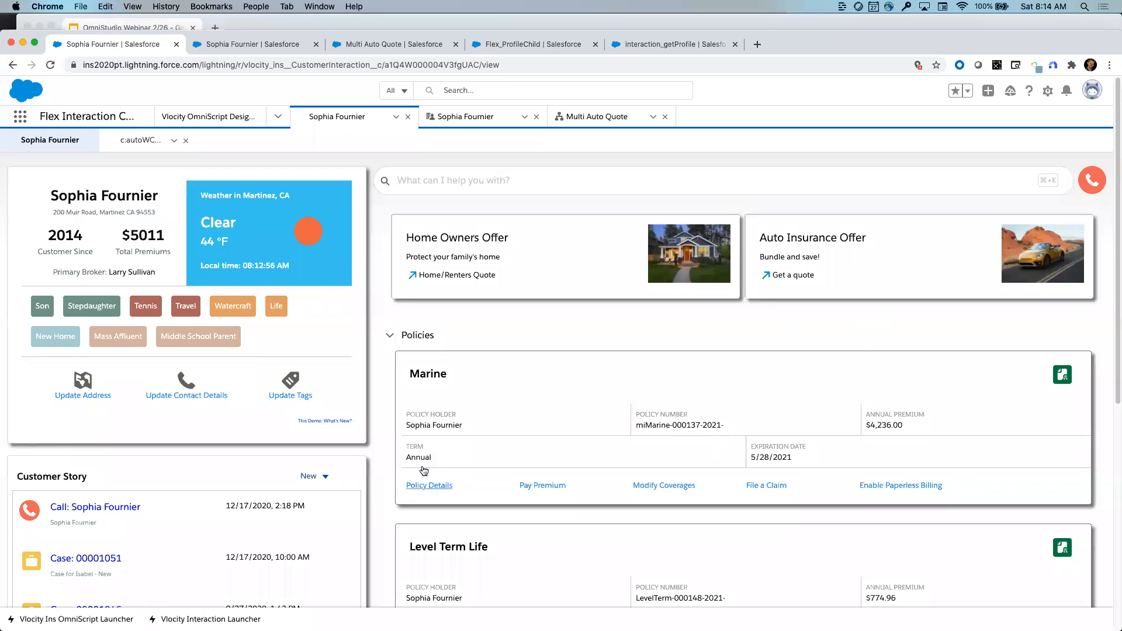
- Switch to the Multi Auto Quote designer and expand the Actions element list
click(585, 117)
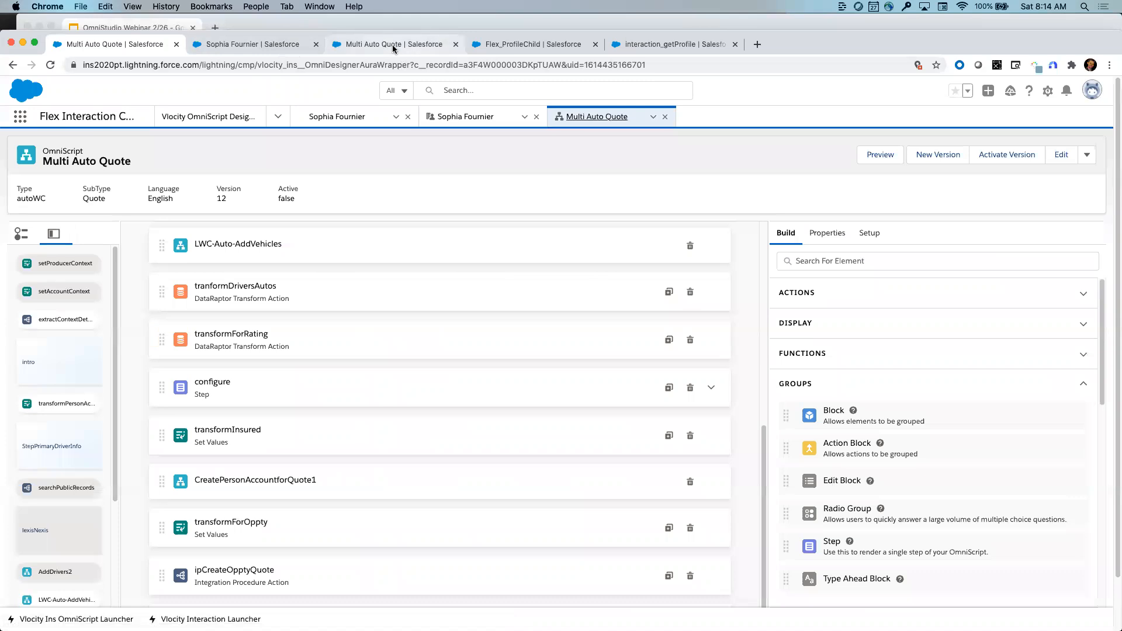
scroll(310, 447, up, 5)
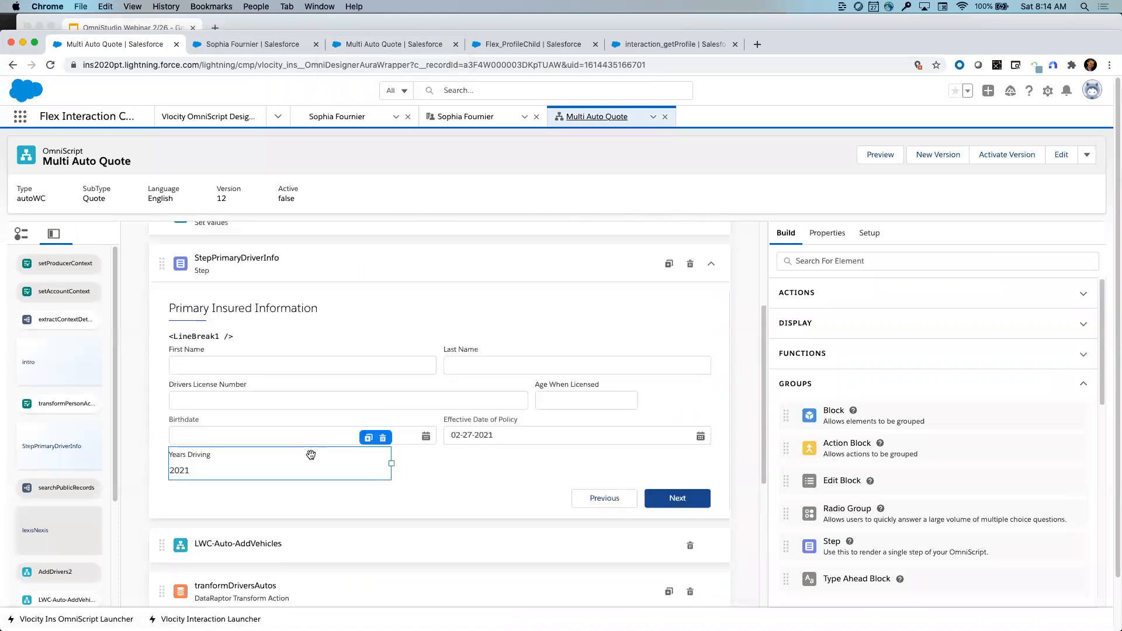
scroll(310, 455, up, 3)
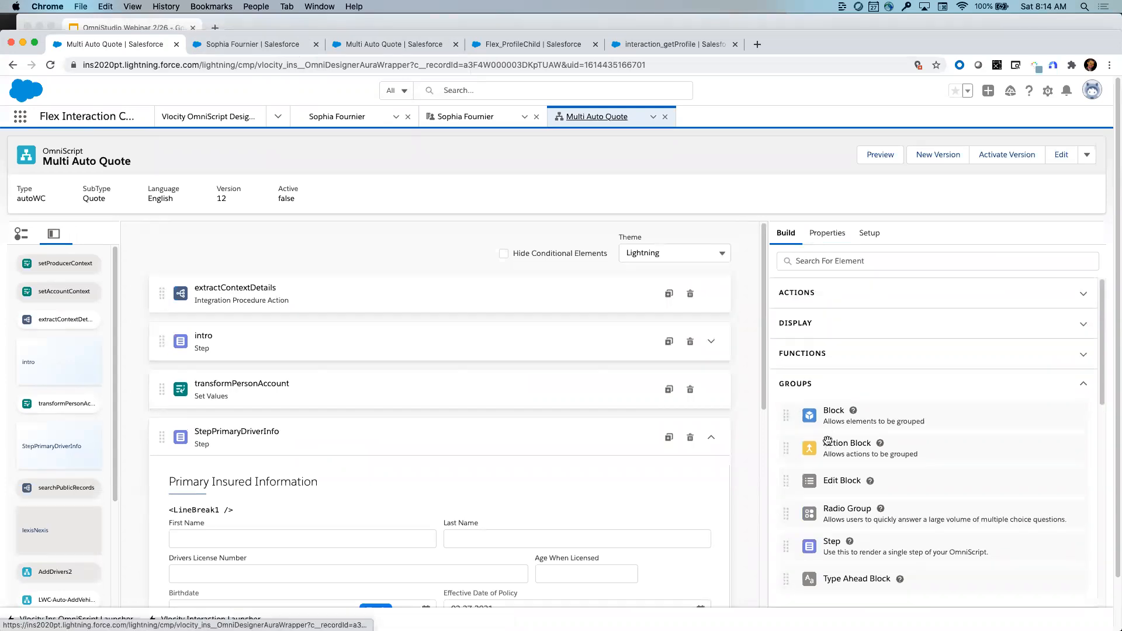
click(865, 296)
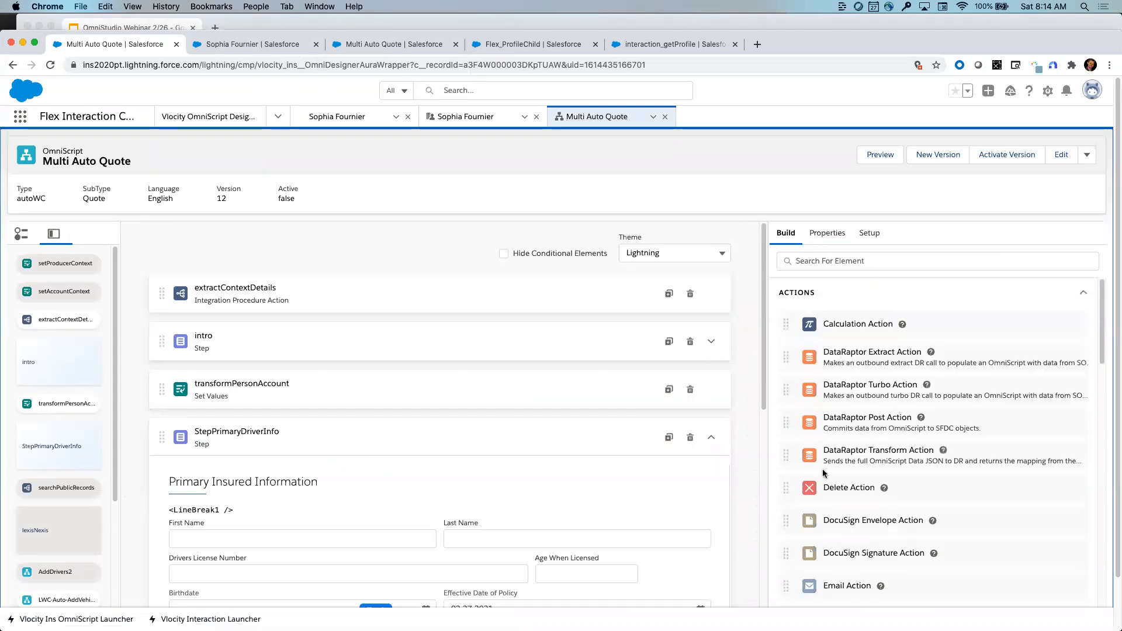
scroll(824, 472, down, 1)
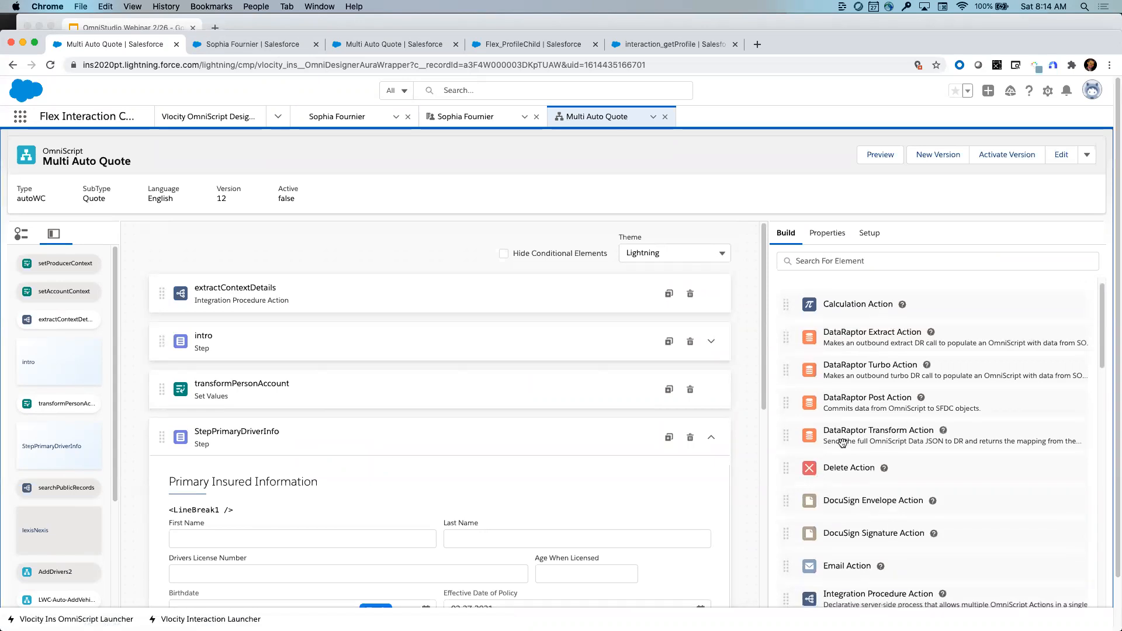
scroll(845, 441, down, 1)
scroll(851, 440, down, 1)
scroll(844, 450, up, 1)
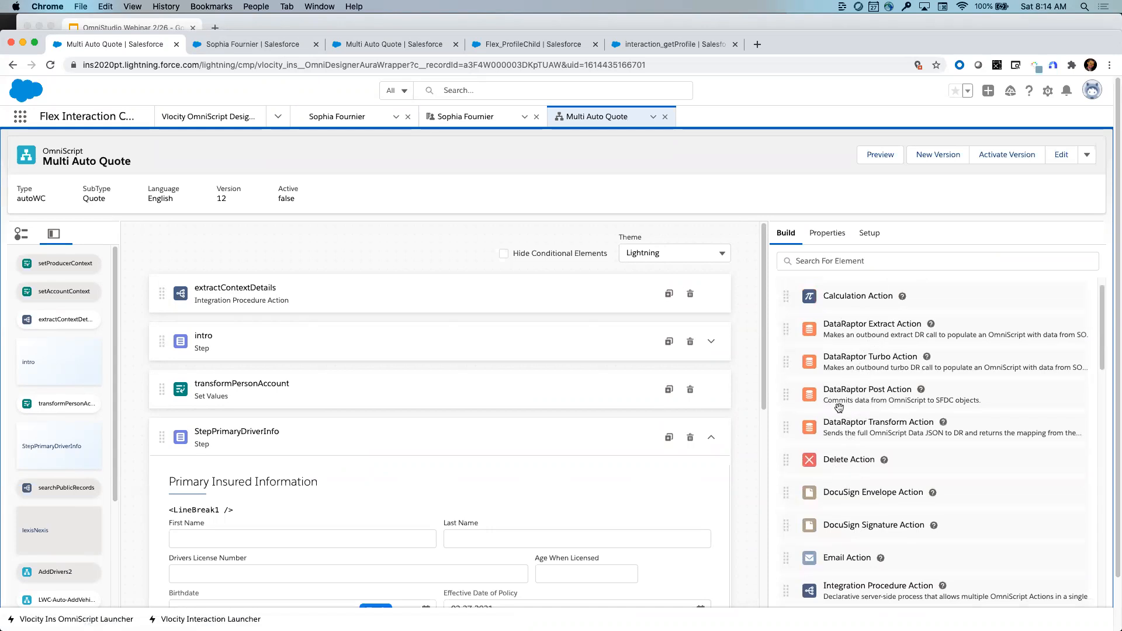
scroll(844, 462, down, 1)
scroll(848, 469, down, 3)
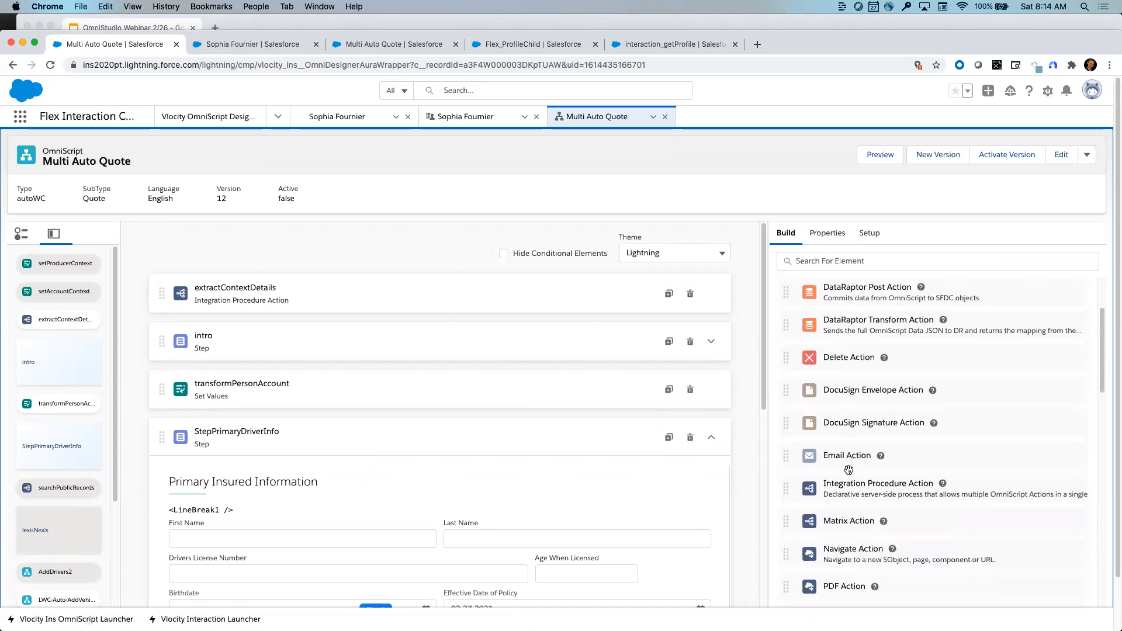
scroll(859, 432, down, 3)
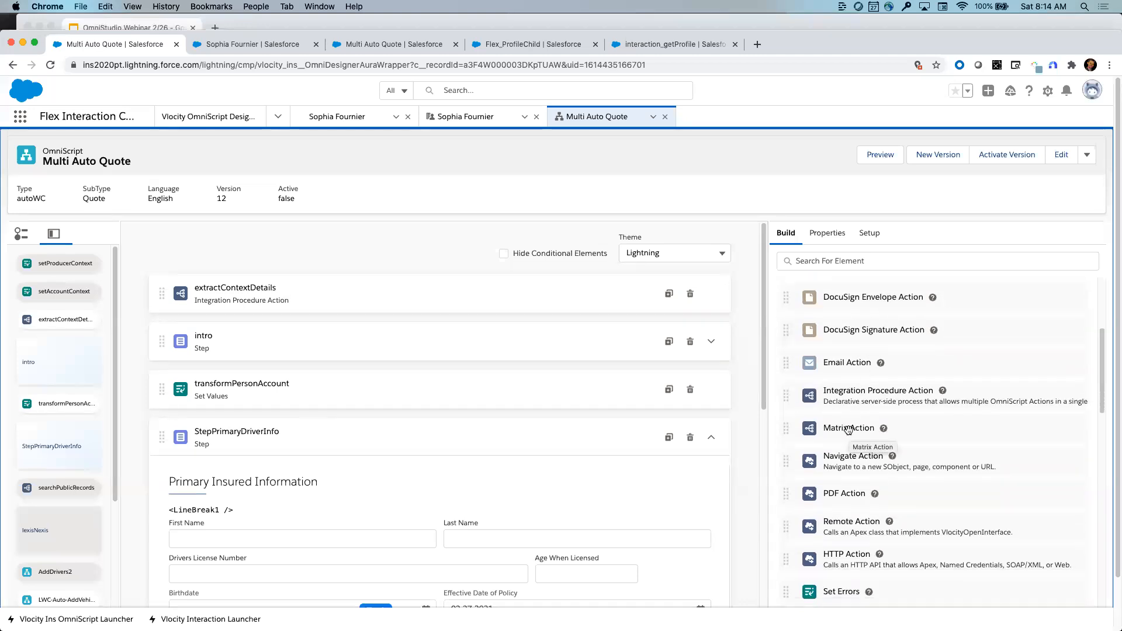
scroll(848, 430, down, 3)
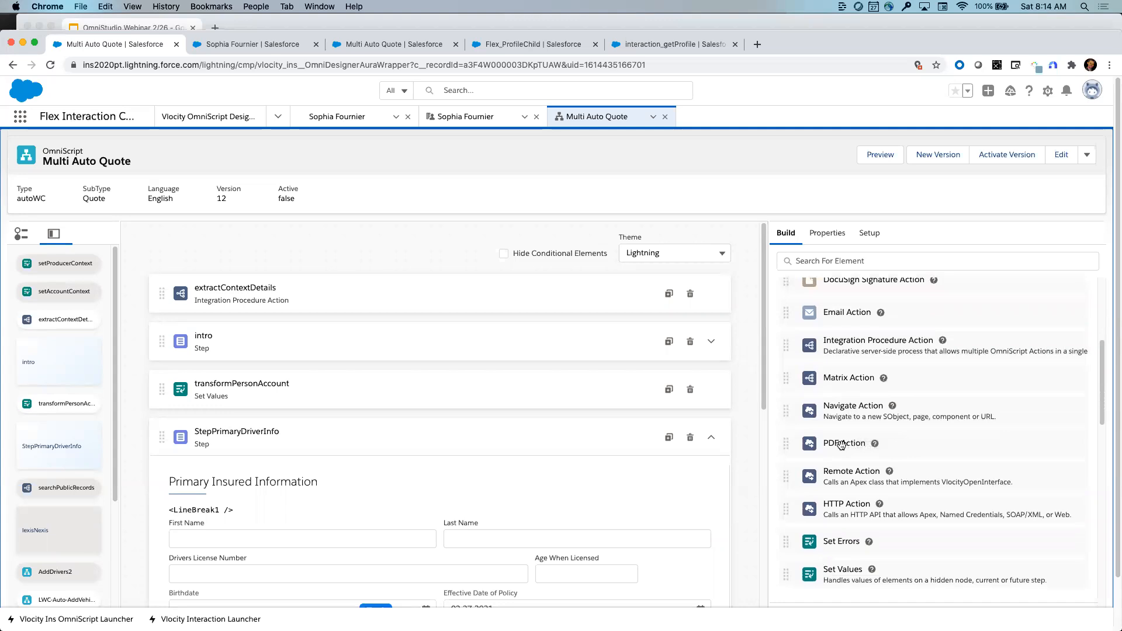
scroll(858, 440, down, 3)
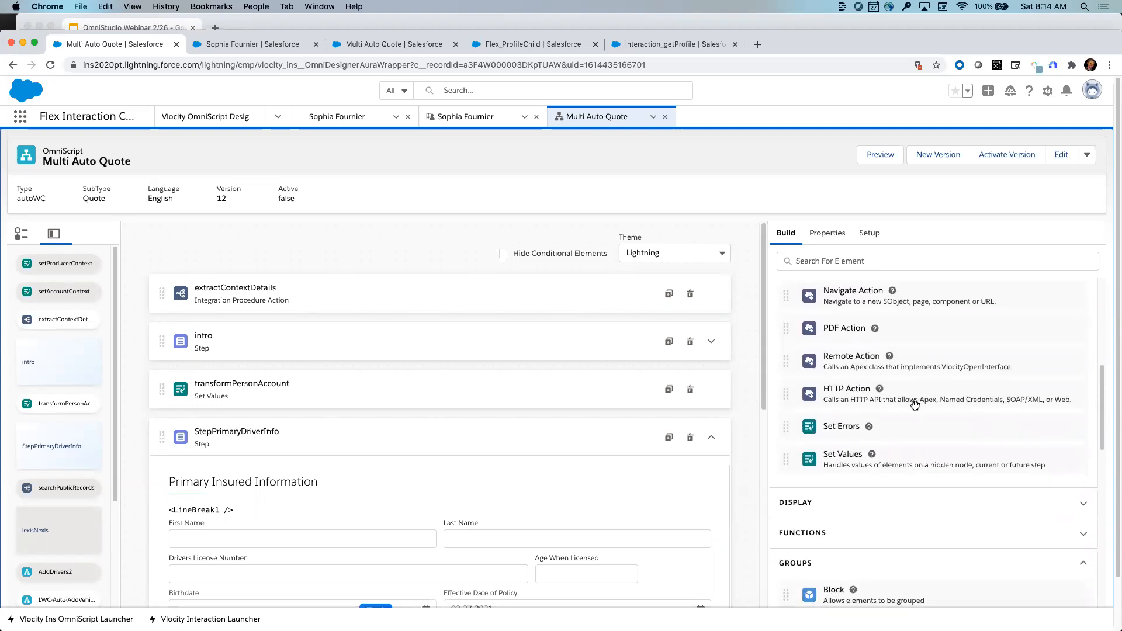
scroll(907, 436, down, 5)
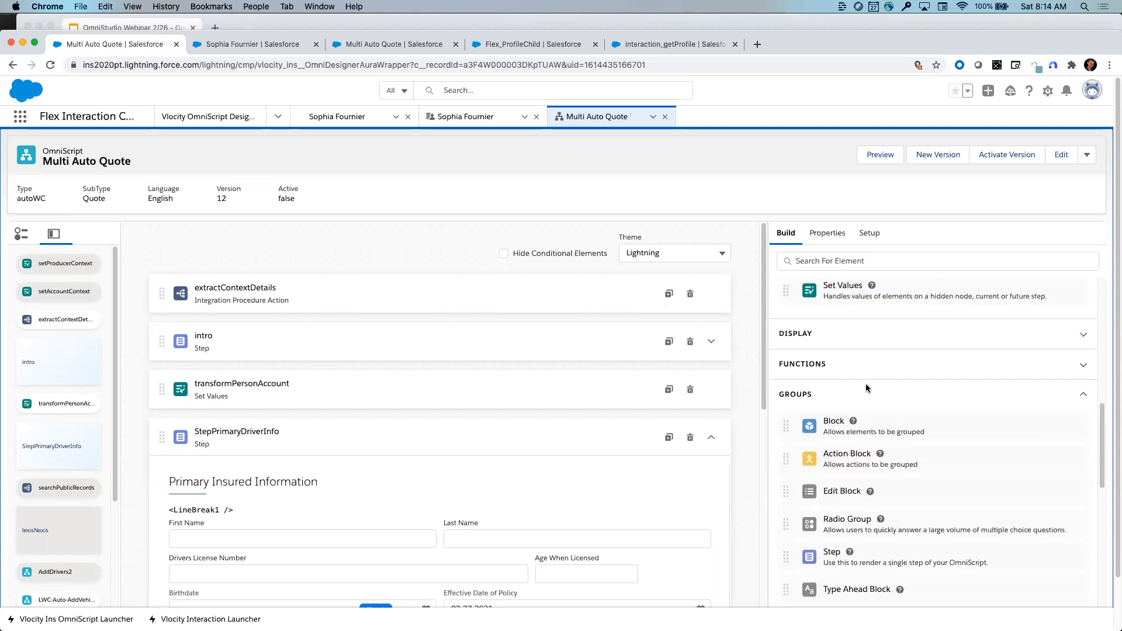
- Expand the Functions category and scroll down to the Groups elements
click(836, 365)
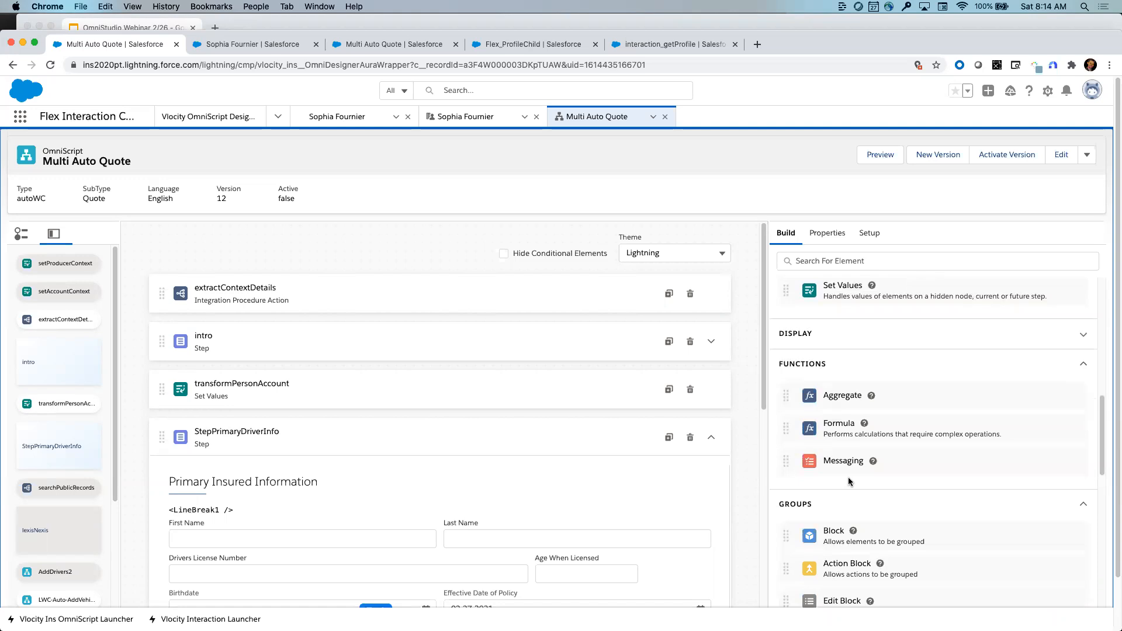
scroll(847, 477, down, 3)
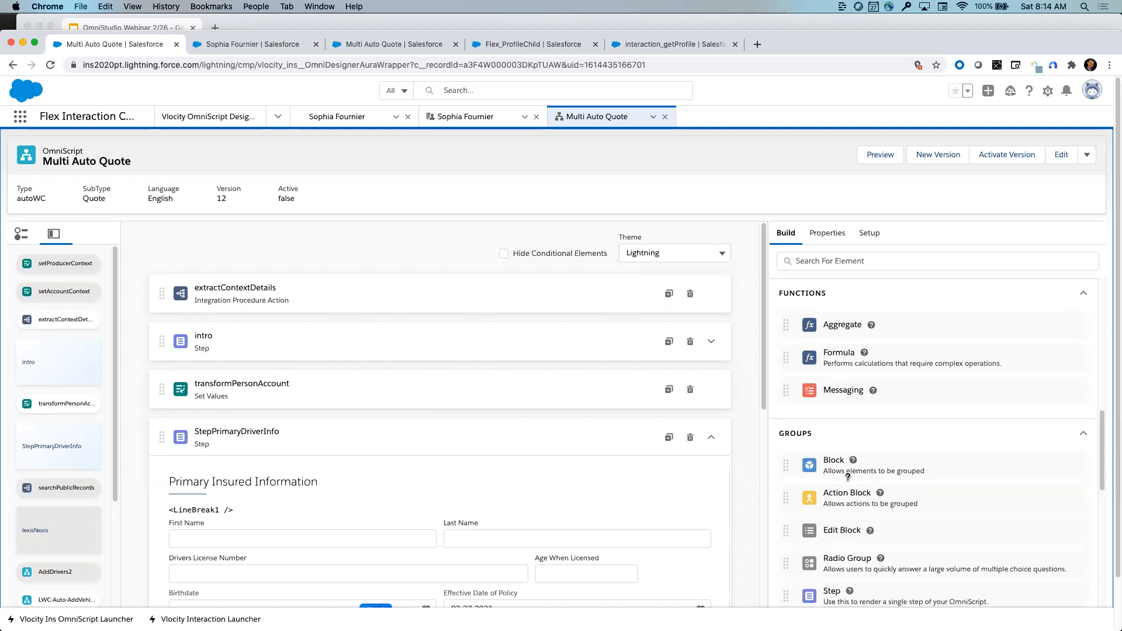
scroll(848, 477, down, 1)
scroll(849, 477, down, 2)
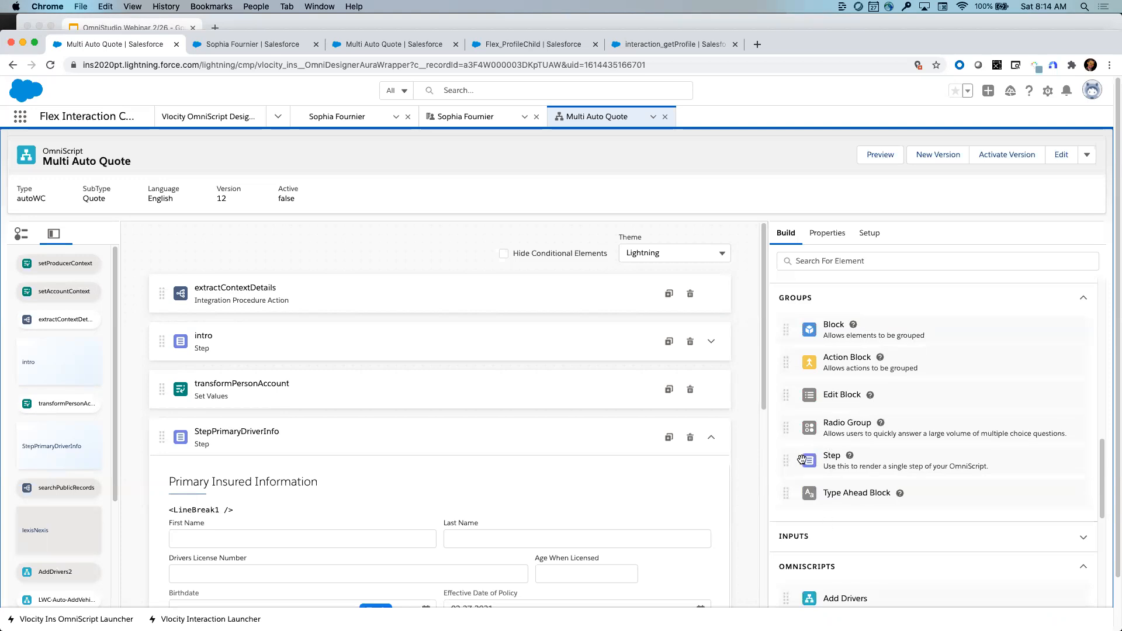
- Add a new Step1 below transformPersonAccount on the canvas
drag(784, 461, 559, 413)
drag(558, 417, 559, 416)
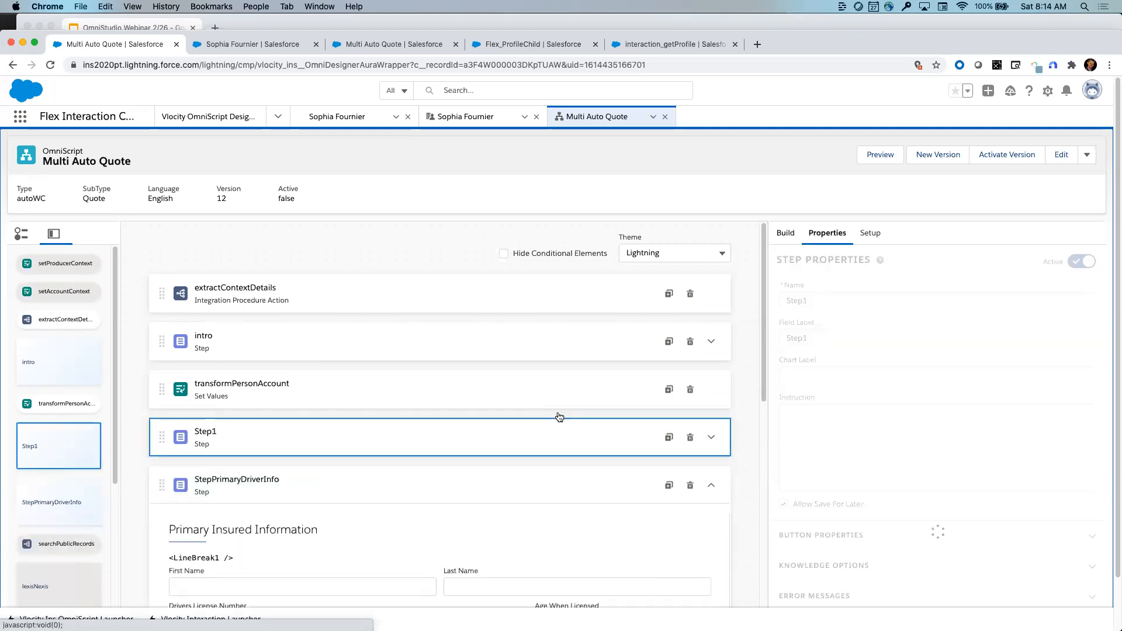
click(718, 443)
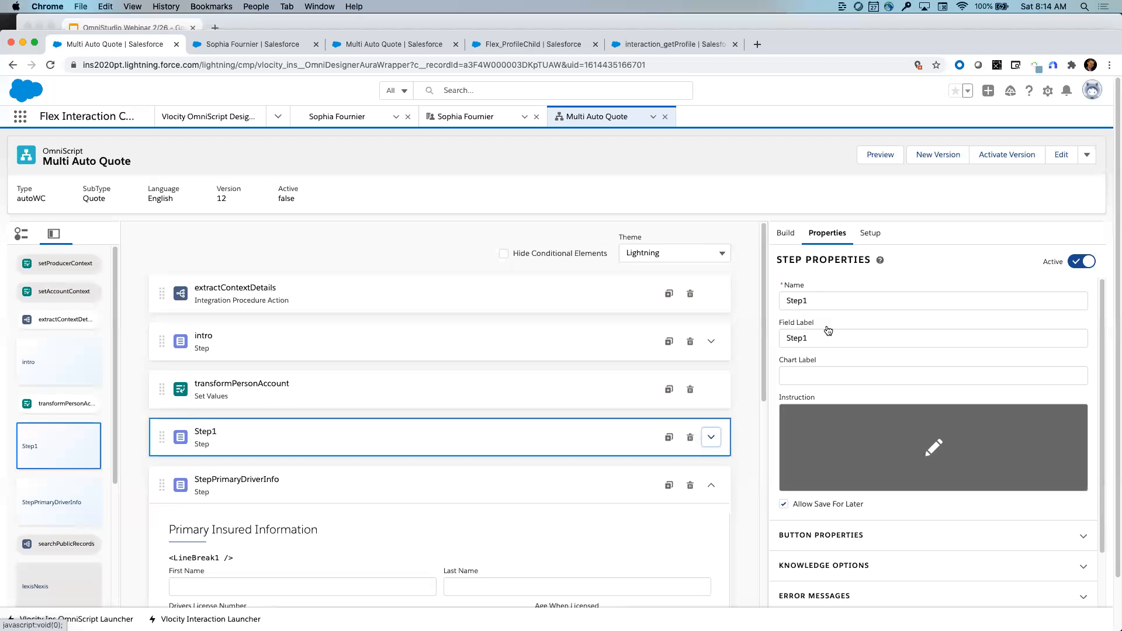
- Drag a Date input from the Inputs category into Step1, creating Date1
click(785, 235)
scroll(860, 337, down, 5)
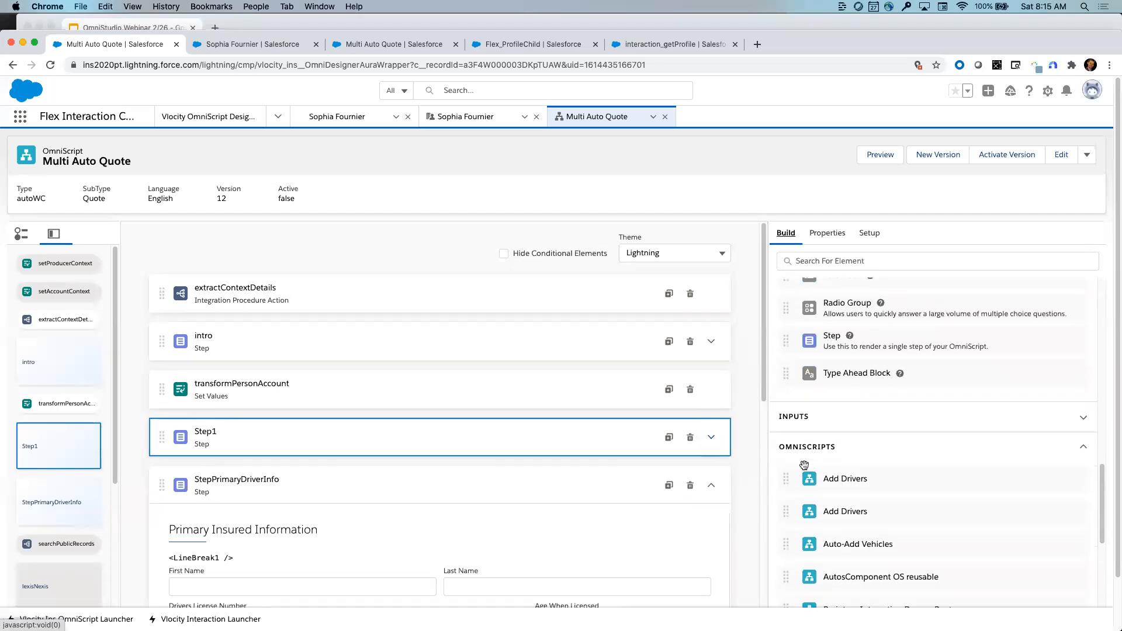
click(860, 337)
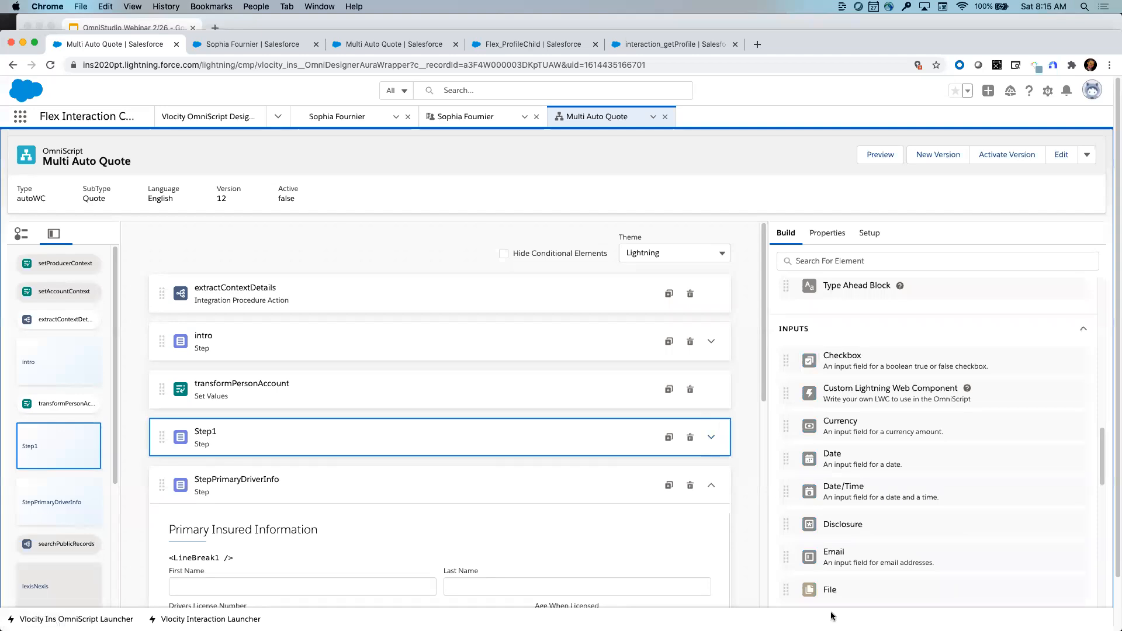
scroll(873, 405, down, 1)
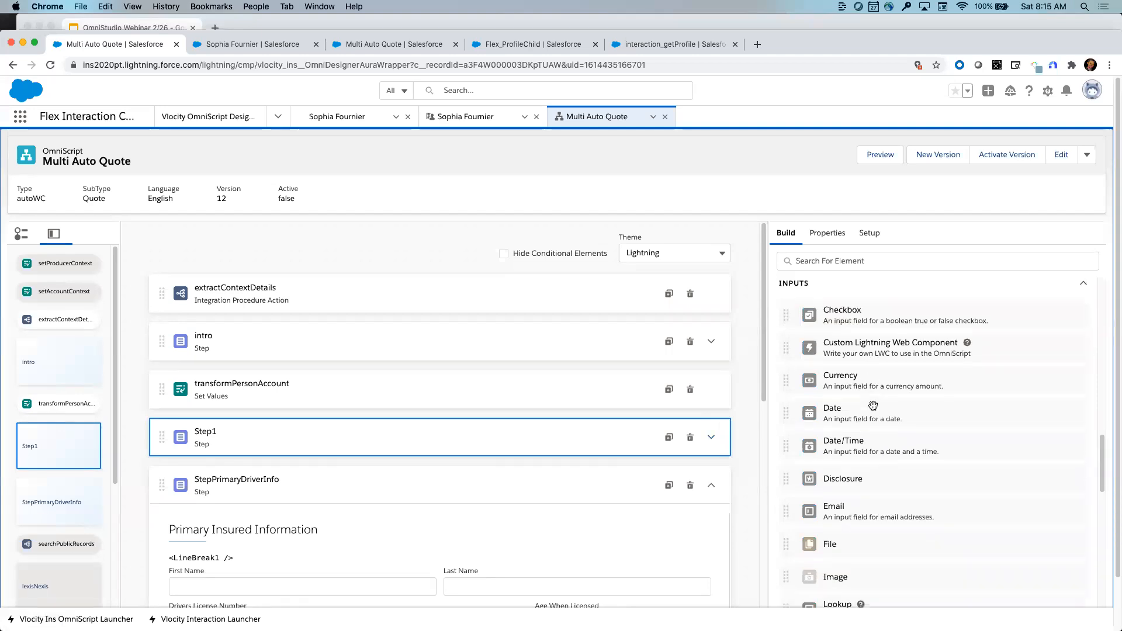
scroll(873, 405, down, 5)
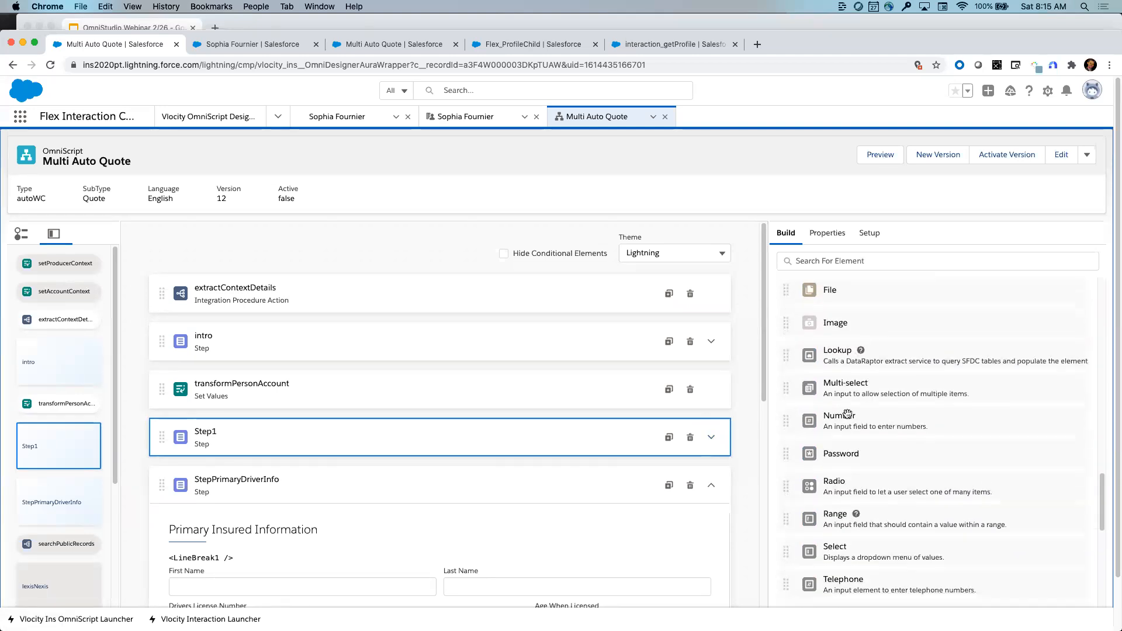
scroll(848, 414, up, 5)
drag(790, 388, 735, 455)
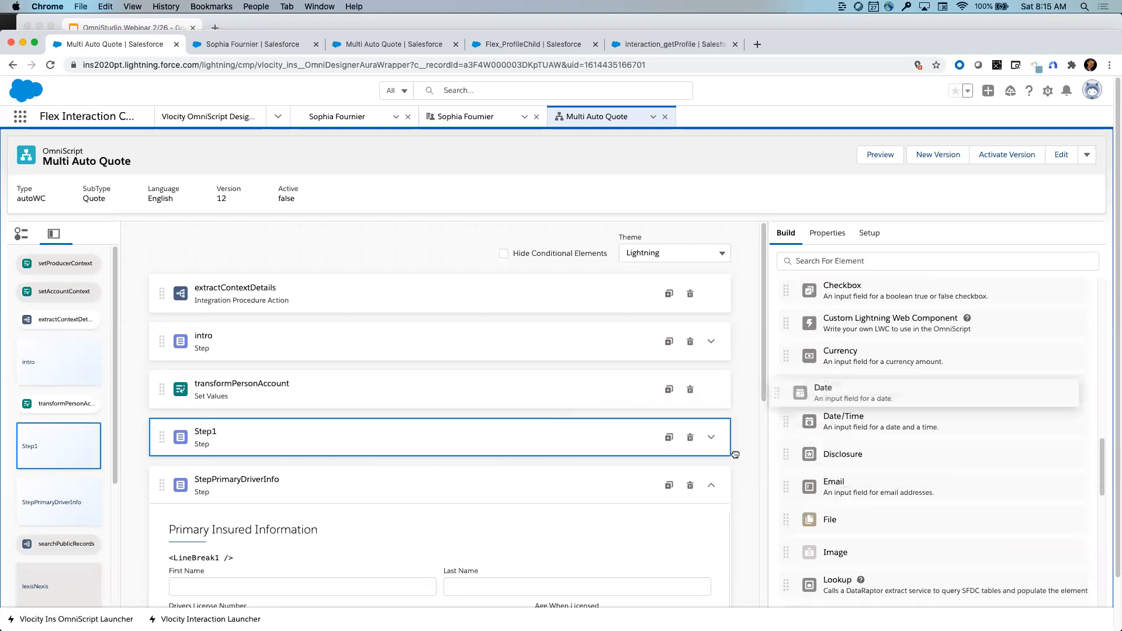
click(711, 437)
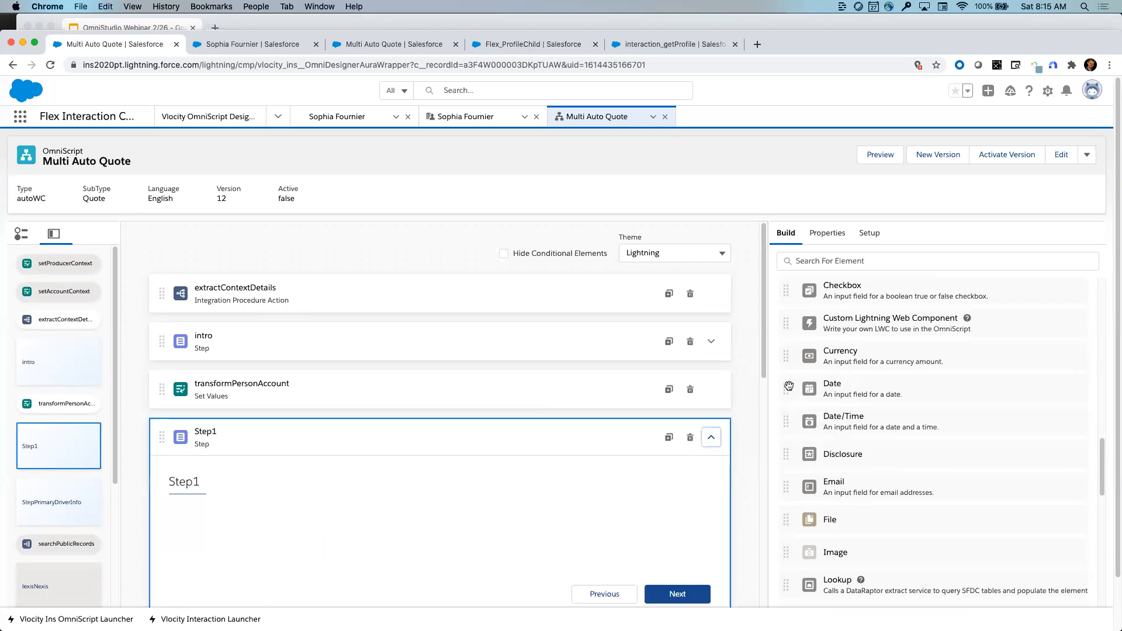
drag(789, 386, 391, 535)
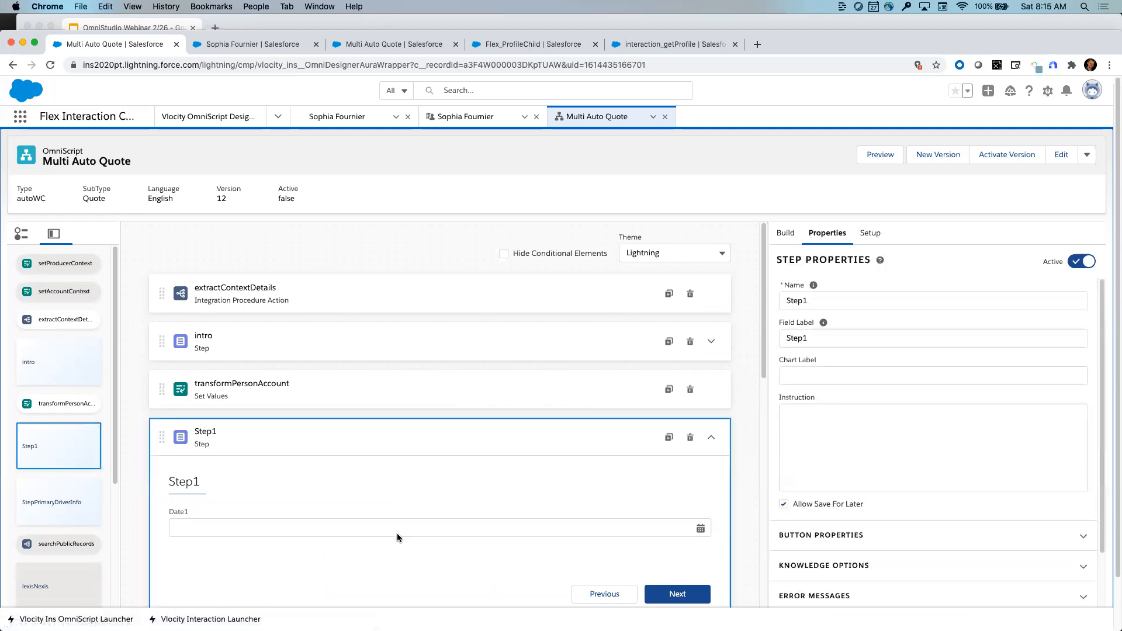
- Resize the Date1 field to half width
click(478, 520)
drag(710, 522, 328, 544)
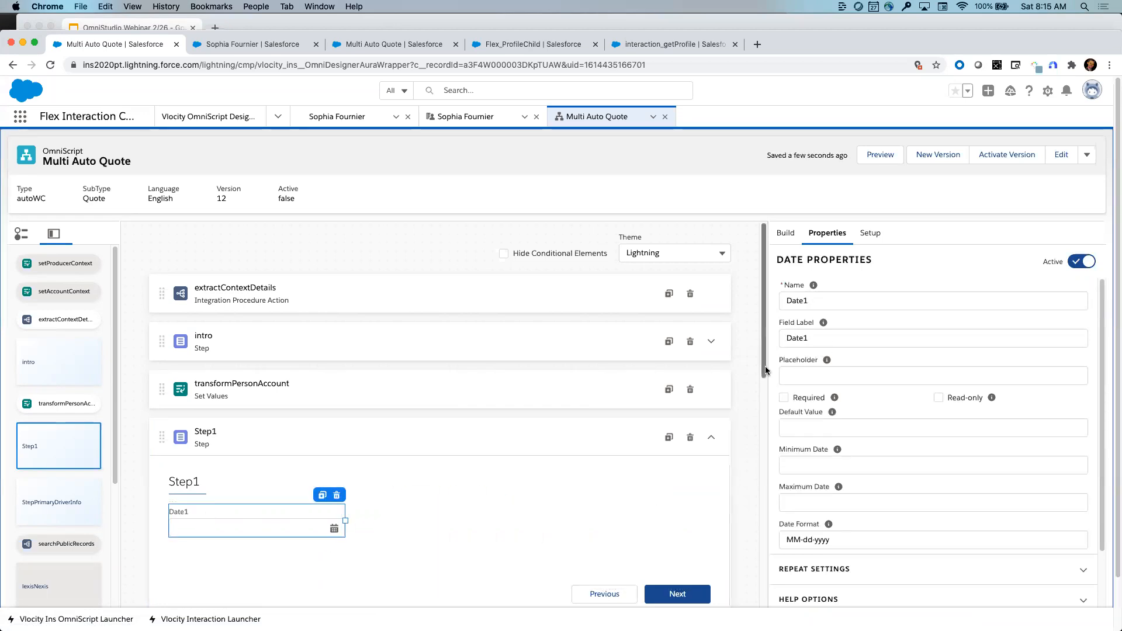
scroll(522, 484, down, 3)
scroll(522, 484, up, 3)
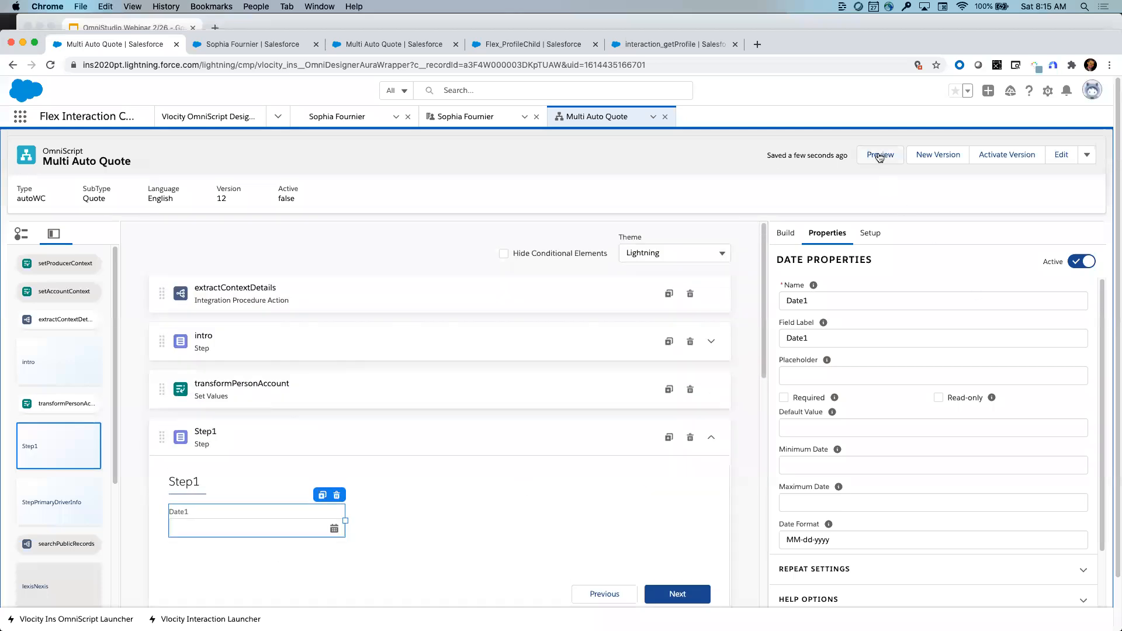
- Delete the temporary Step1 after confirming, then open the OmniScript Preview
click(688, 444)
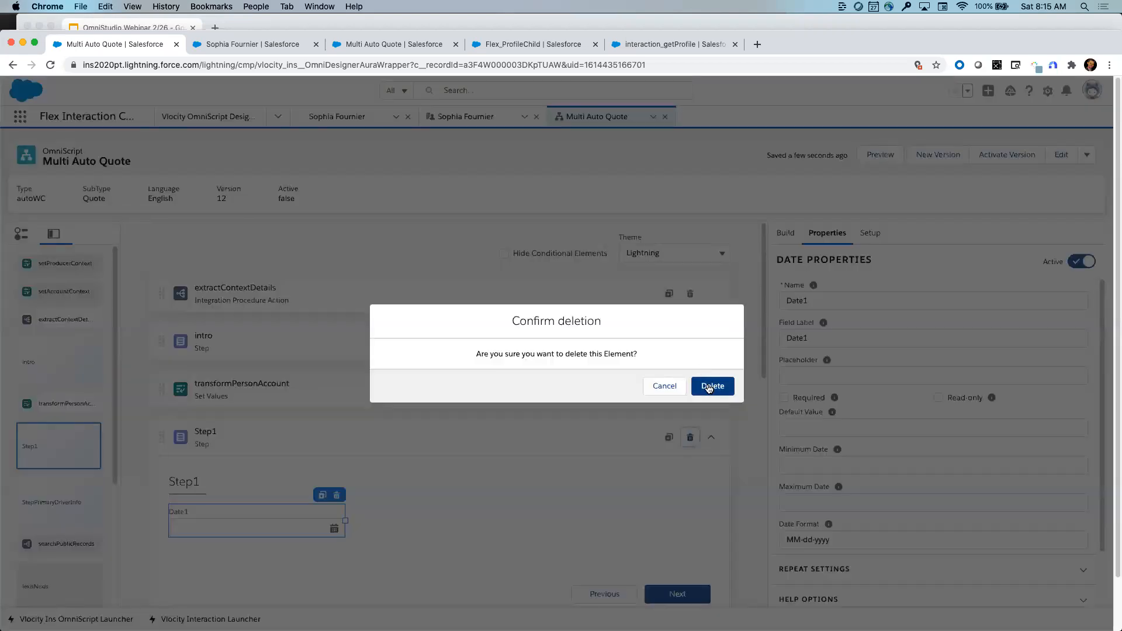
click(709, 387)
click(872, 156)
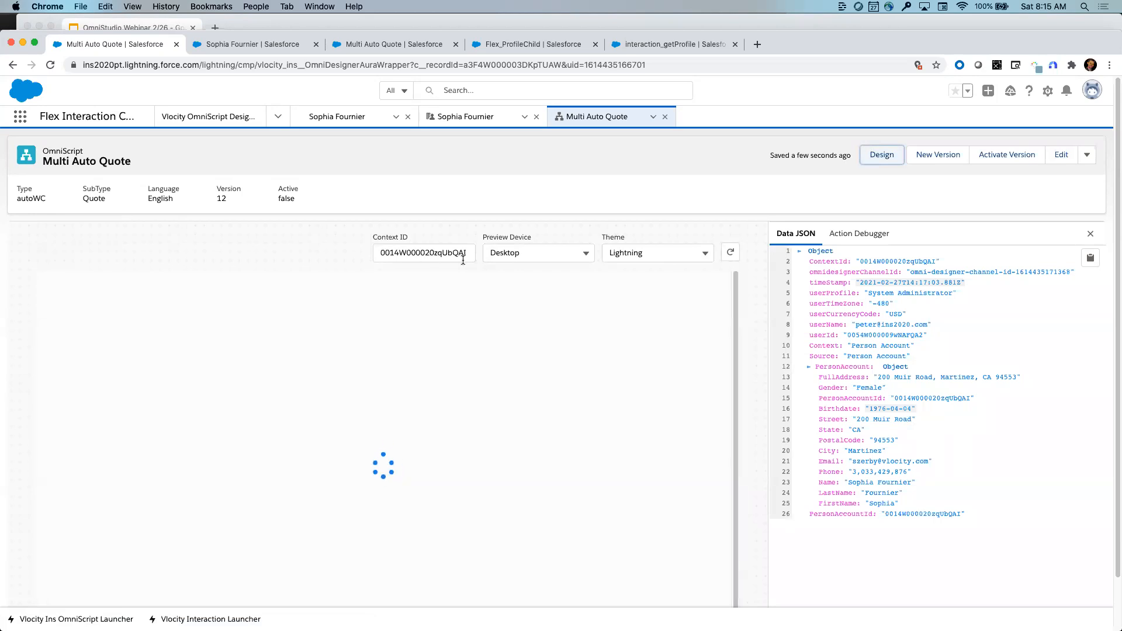
- Load the preview for the context record, then expand the first ExtractUserDetails in the Action Debugger
click(396, 253)
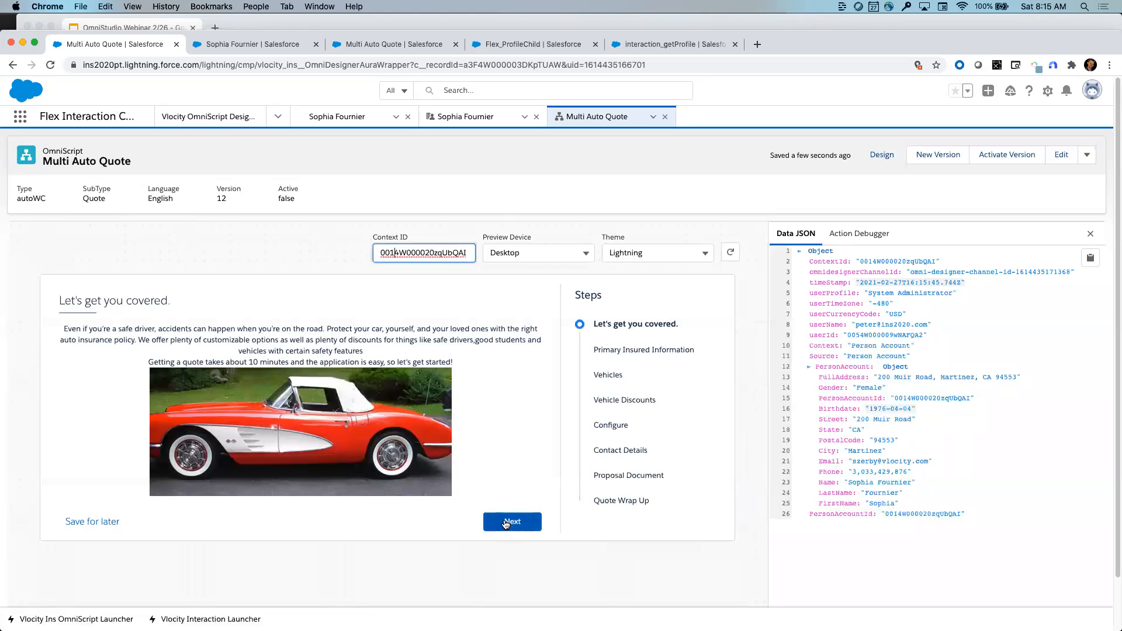
click(505, 522)
click(505, 521)
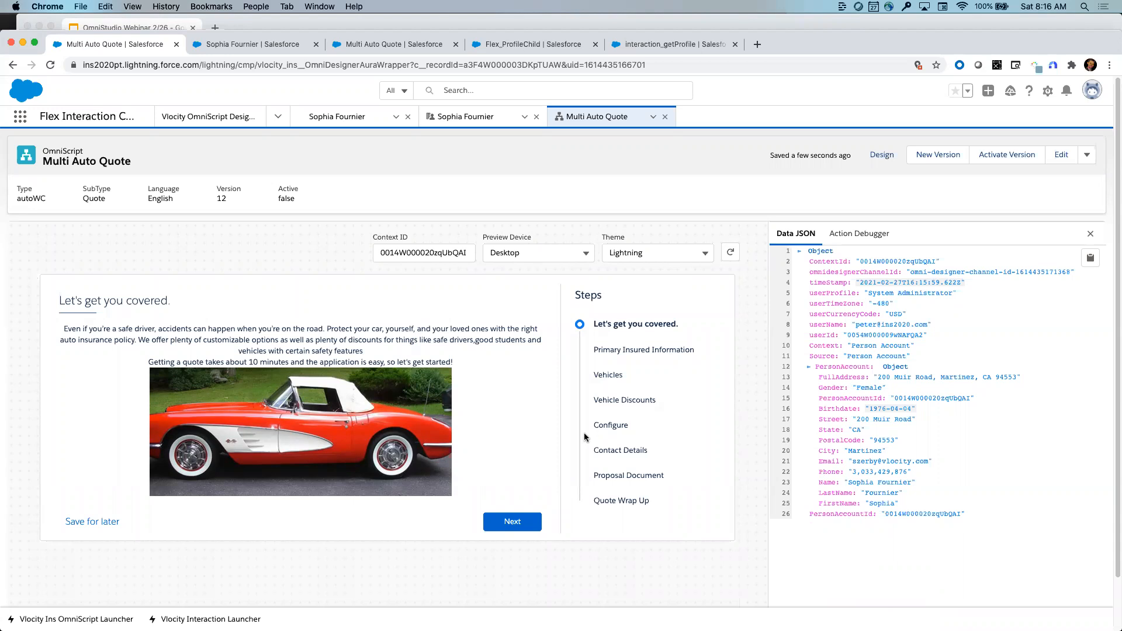
click(807, 367)
click(809, 367)
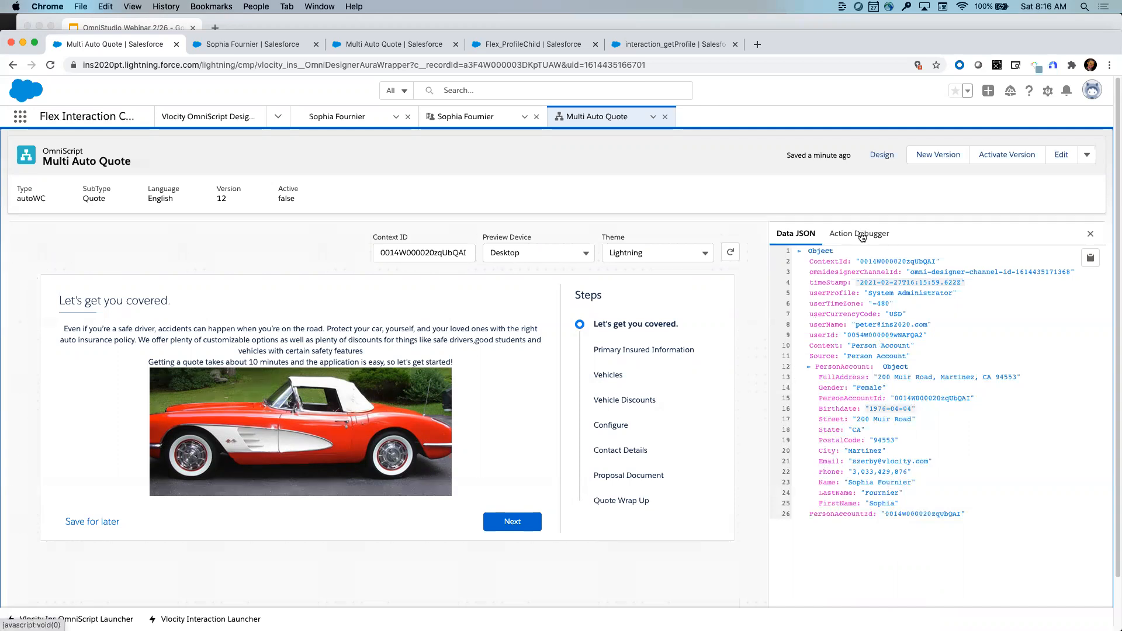
click(863, 234)
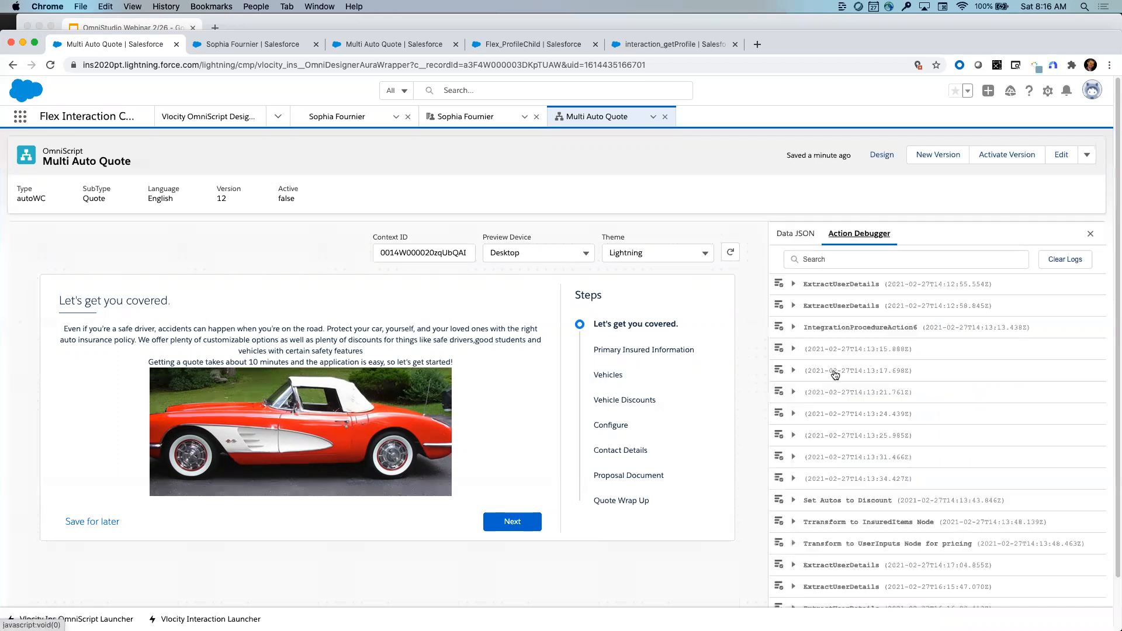
click(793, 284)
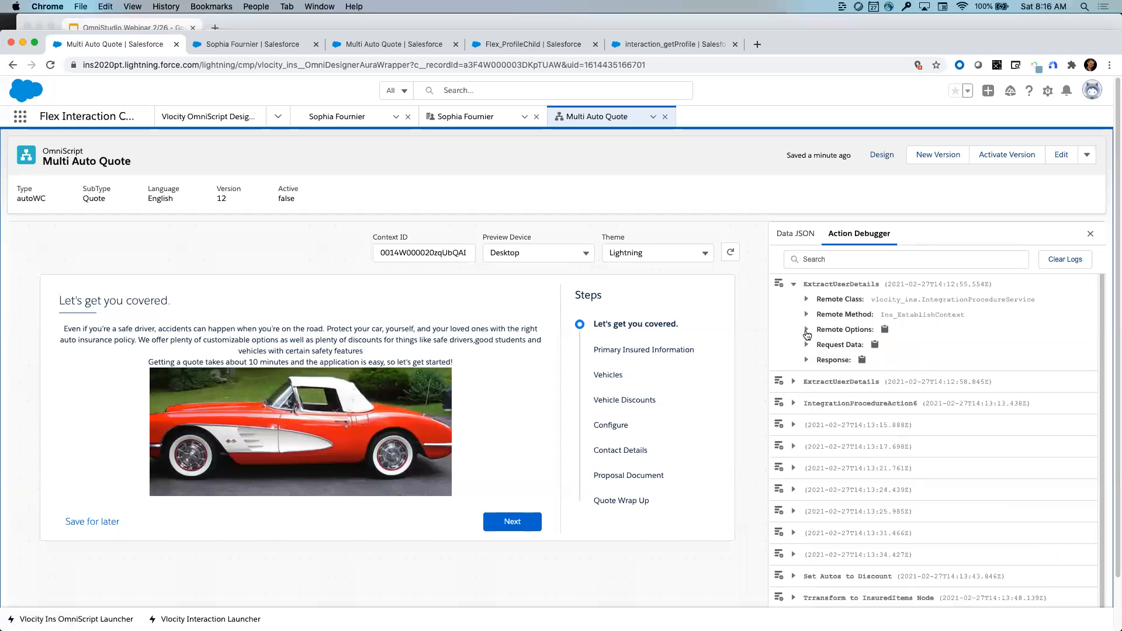
- Expand and collapse the ExtractUserDetails Remote Options in the Action Debugger
click(806, 330)
scroll(895, 458, down, 1)
click(806, 330)
- Preview at Mobile size with the Newport theme, then switch to the Flex_ProfileChild FlexCard
click(552, 255)
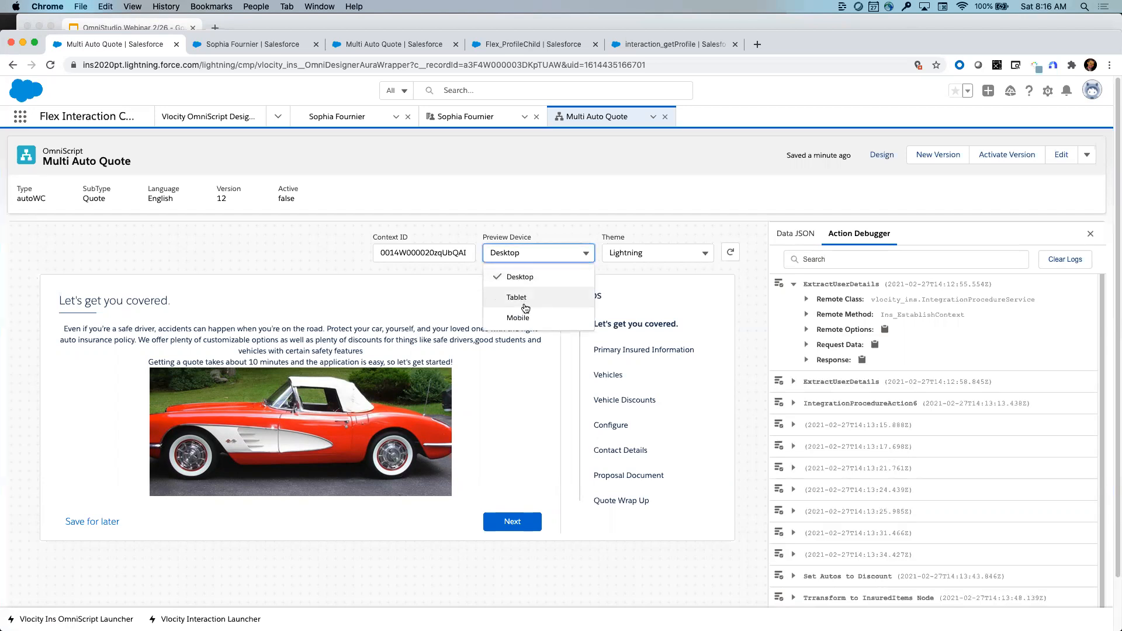
click(526, 308)
click(535, 253)
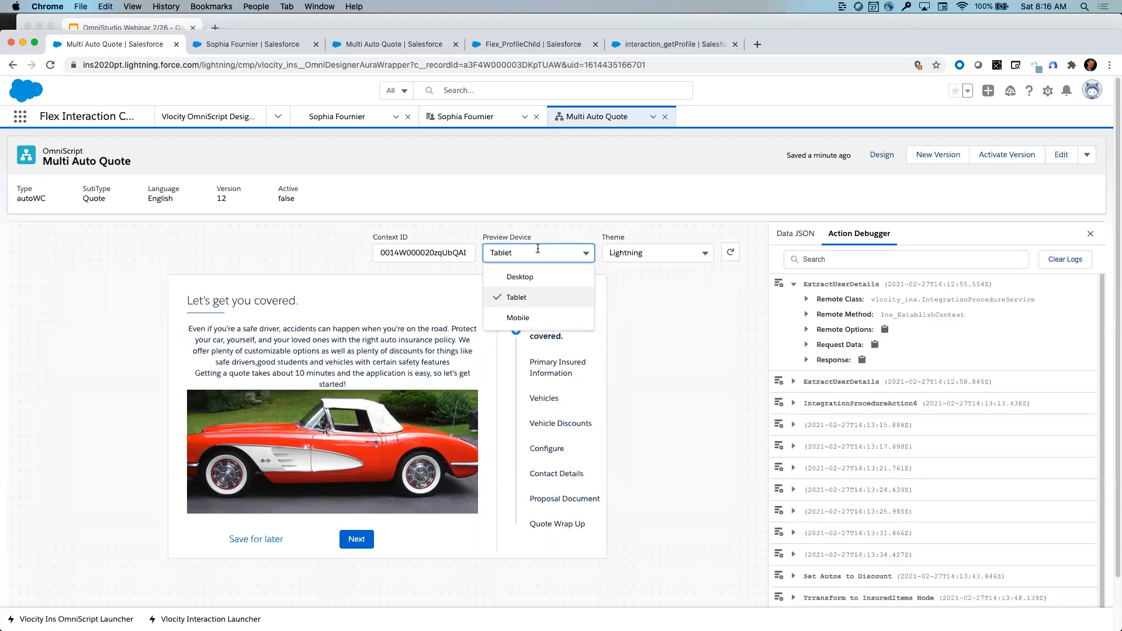
click(515, 317)
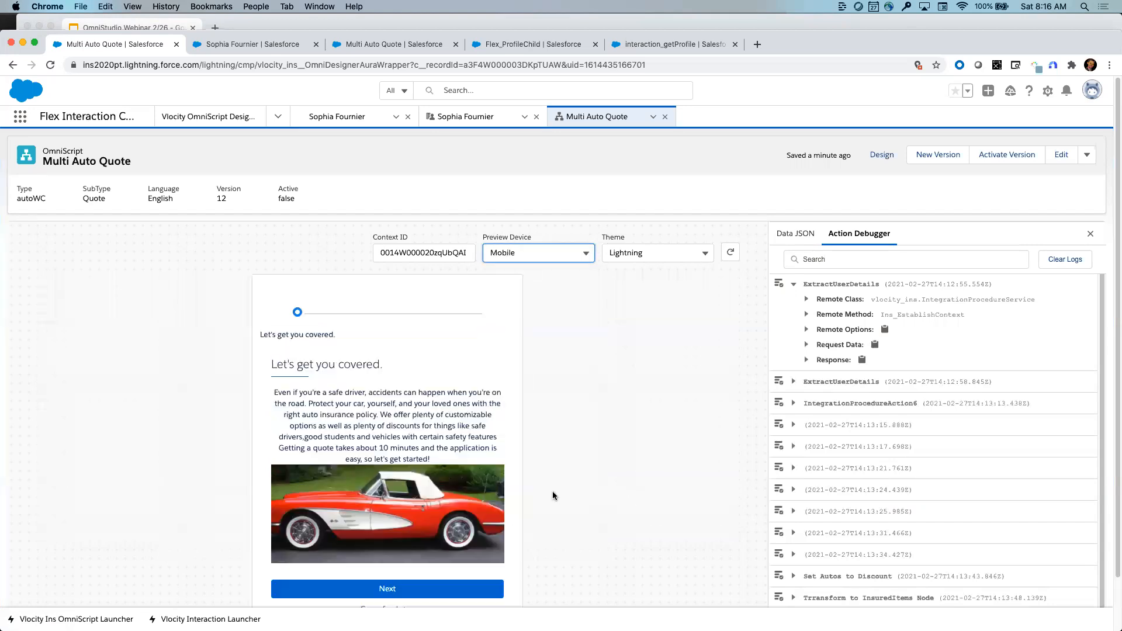
click(706, 254)
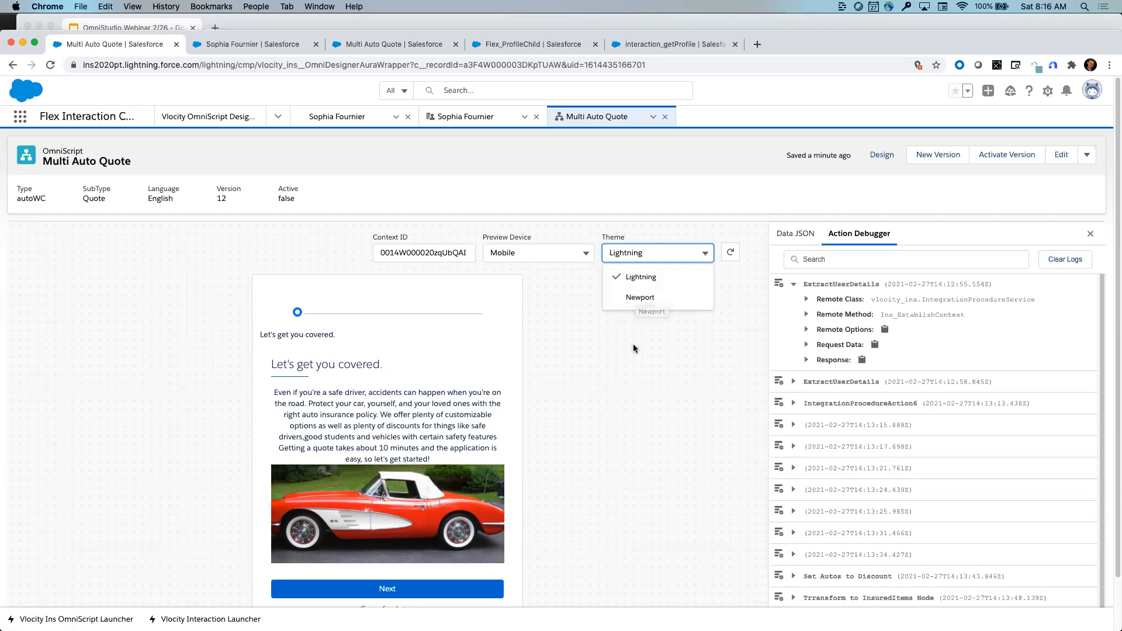
click(647, 298)
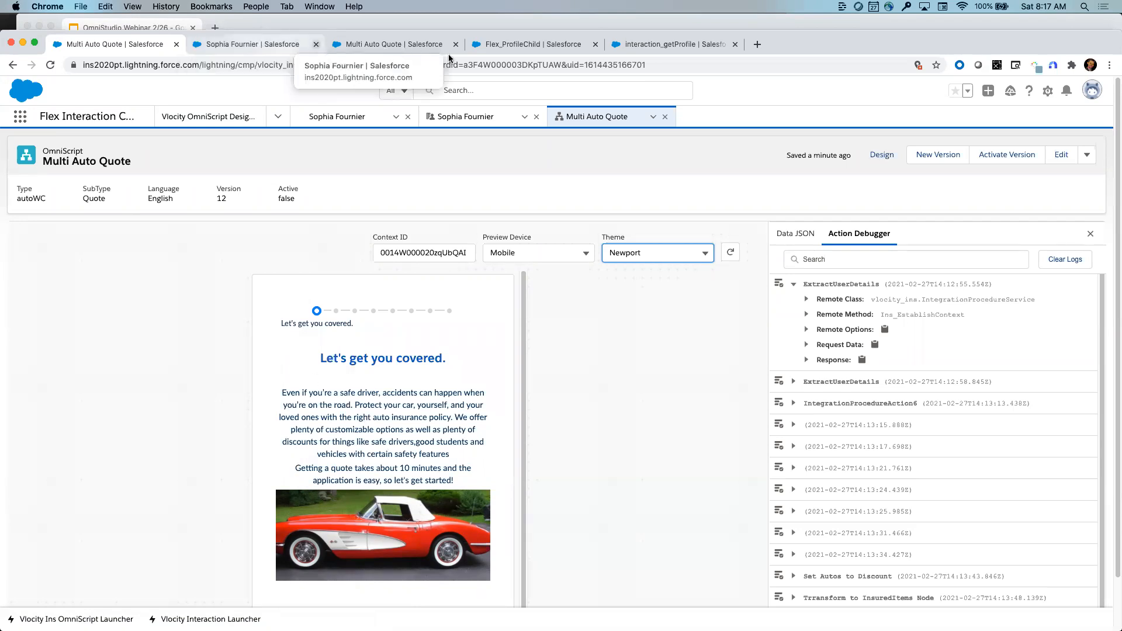
click(503, 44)
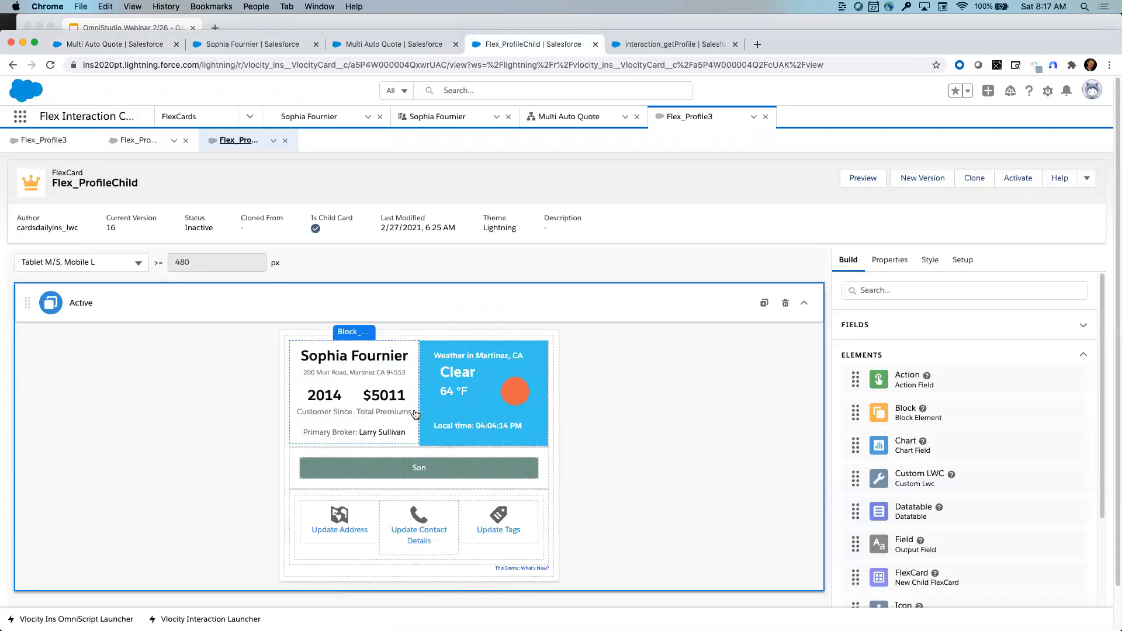
click(363, 357)
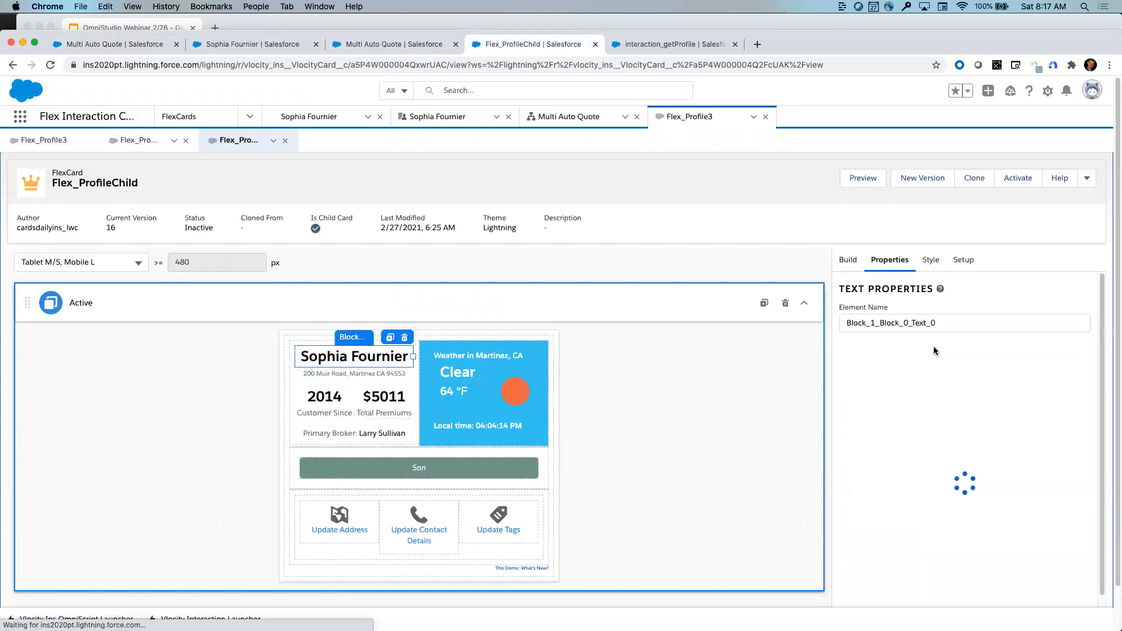
click(849, 260)
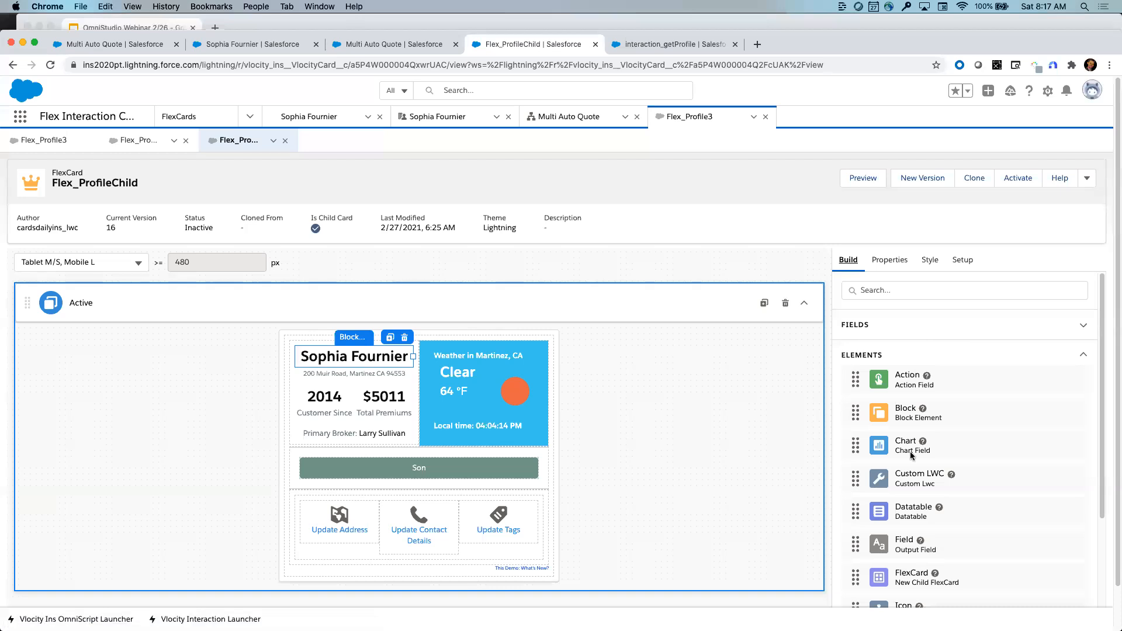
scroll(910, 455, down, 2)
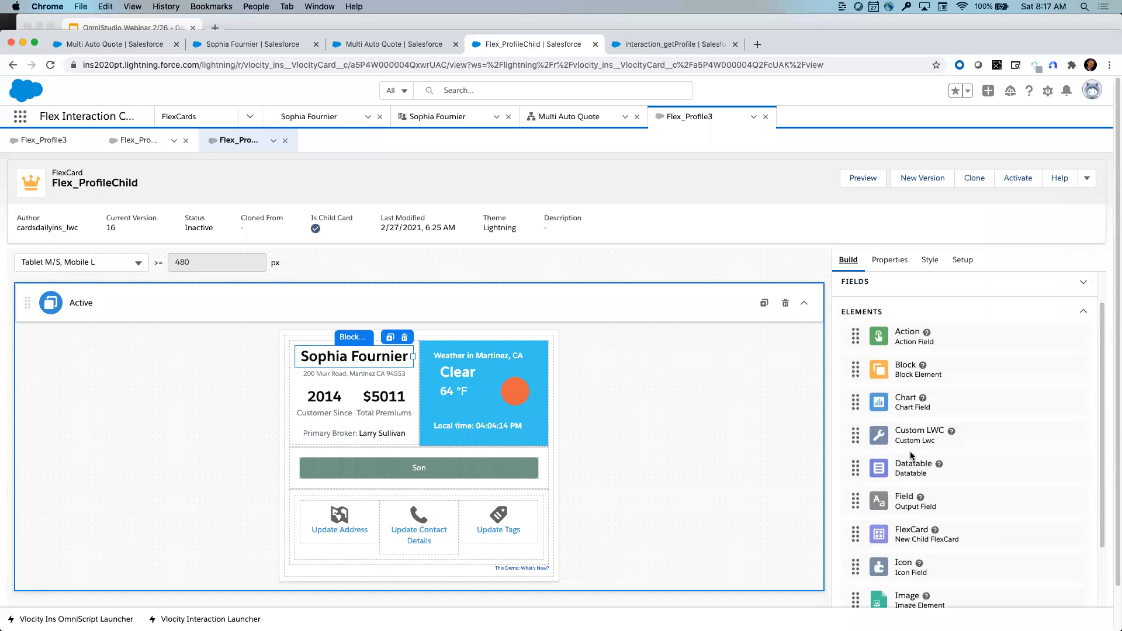
scroll(911, 455, down, 1)
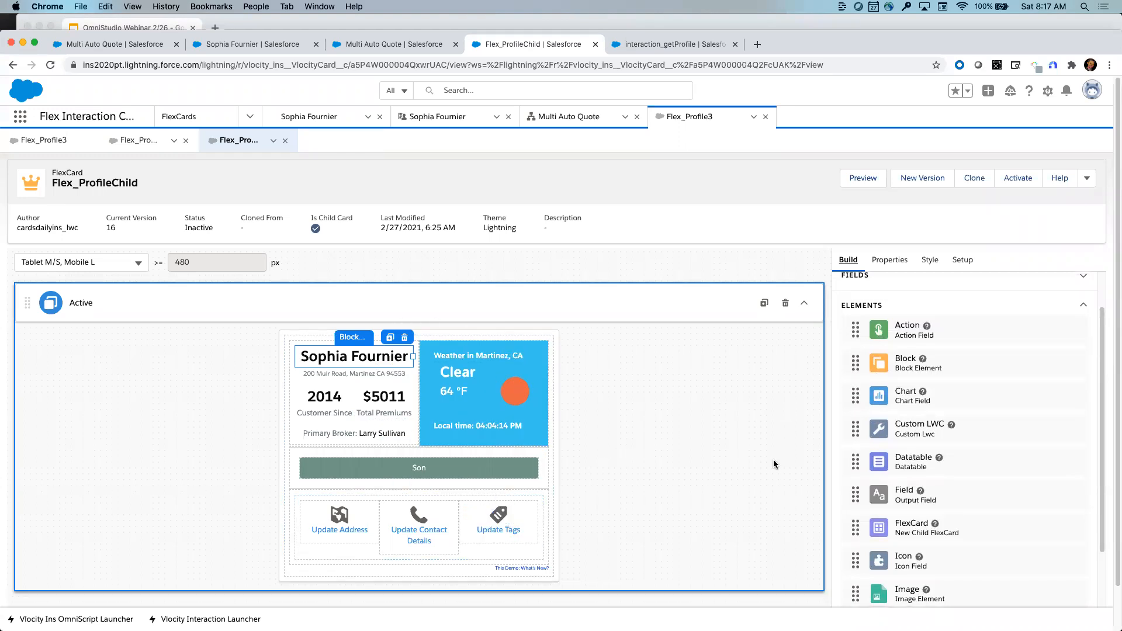
drag(855, 362, 559, 391)
drag(558, 391, 487, 440)
mouse_move(453, 474)
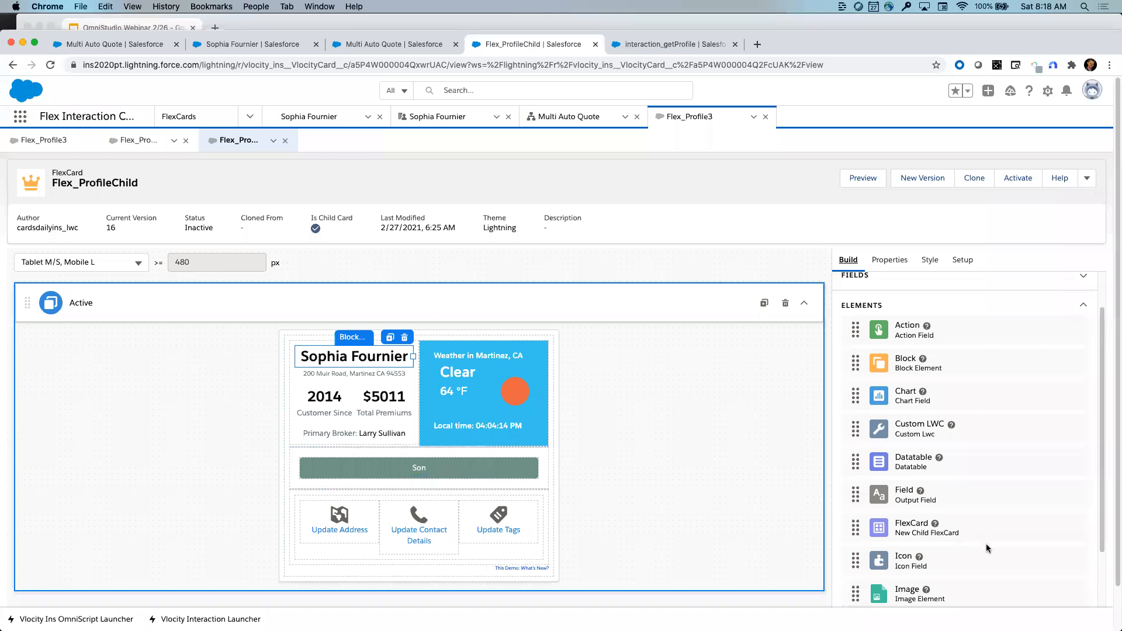
scroll(987, 547, down, 2)
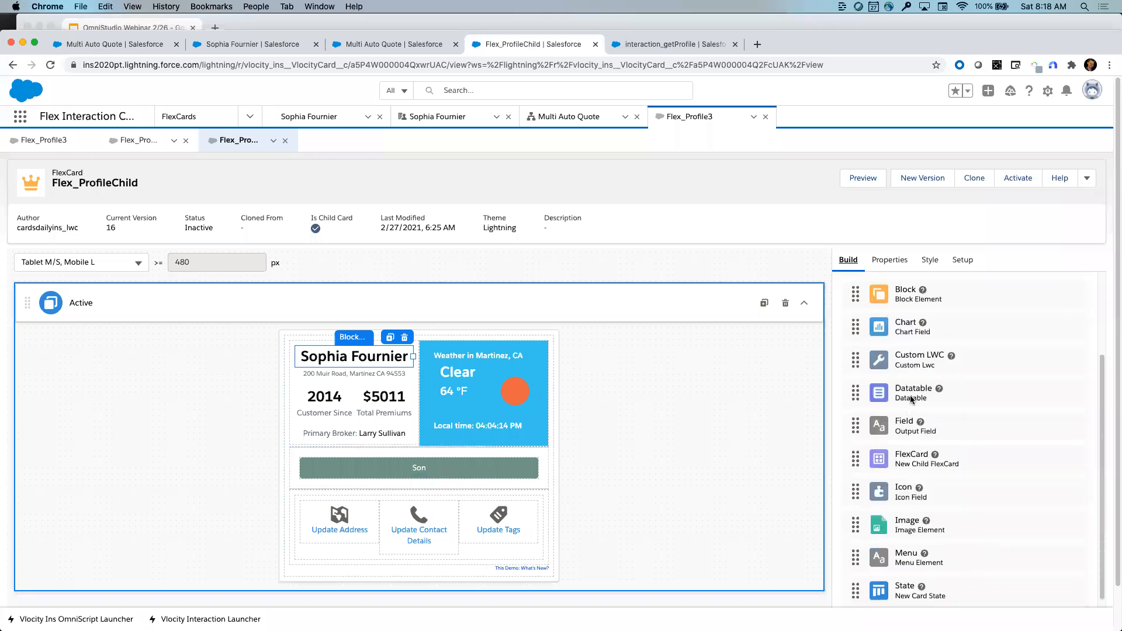
scroll(899, 483, down, 5)
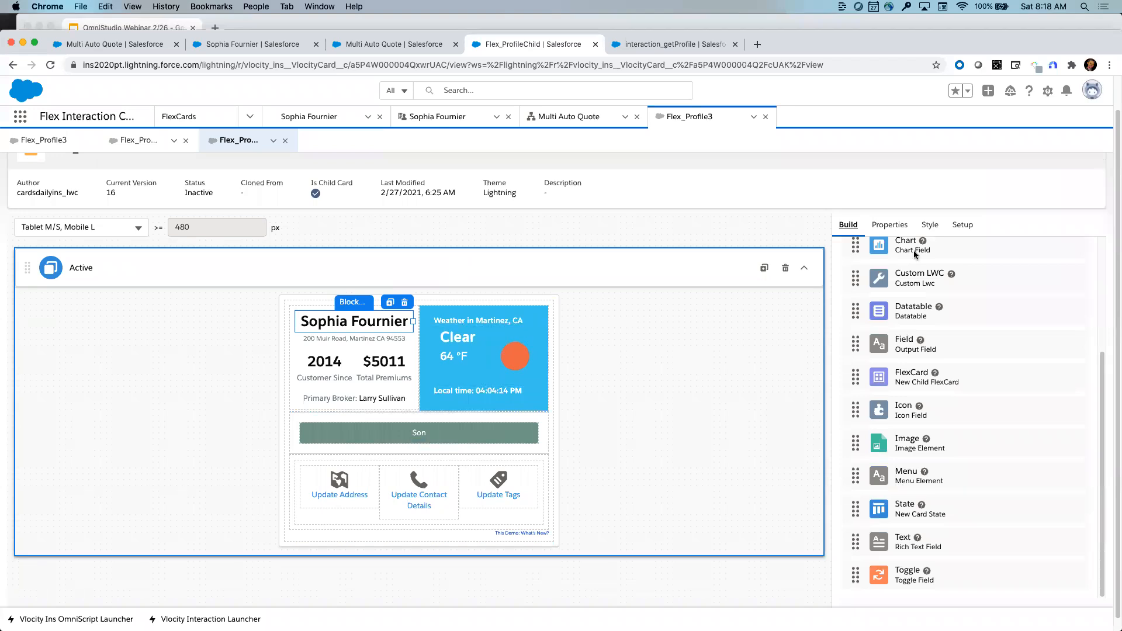
- Open the Flex_ProfileChild card's Setup properties and browse the Data Source Type options
click(961, 225)
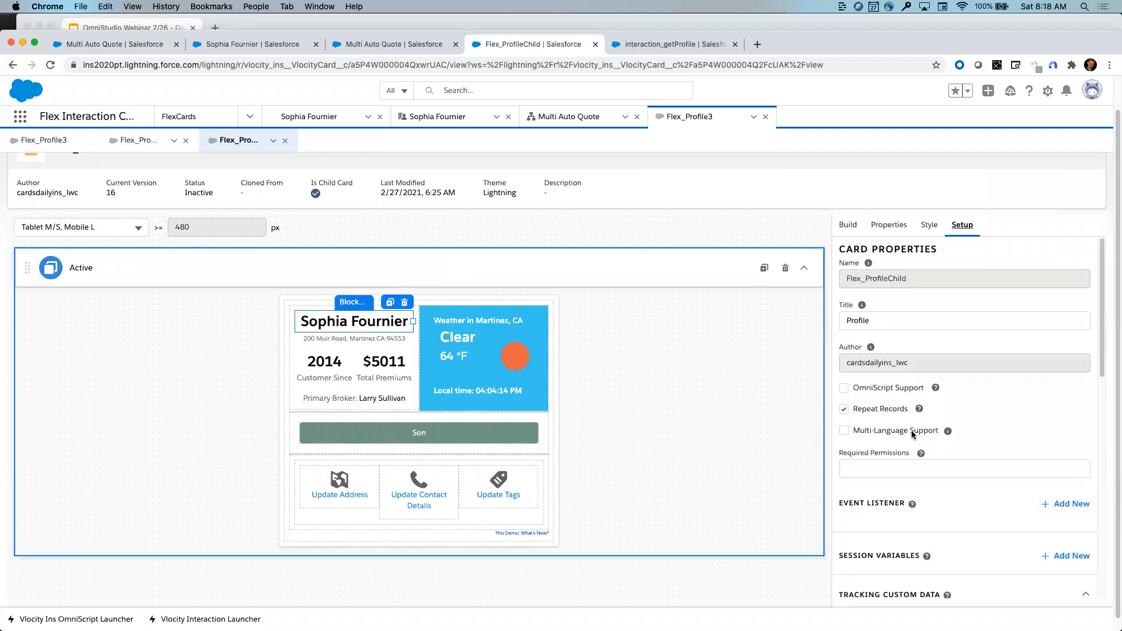
scroll(911, 430, down, 8)
scroll(912, 431, down, 2)
click(1081, 518)
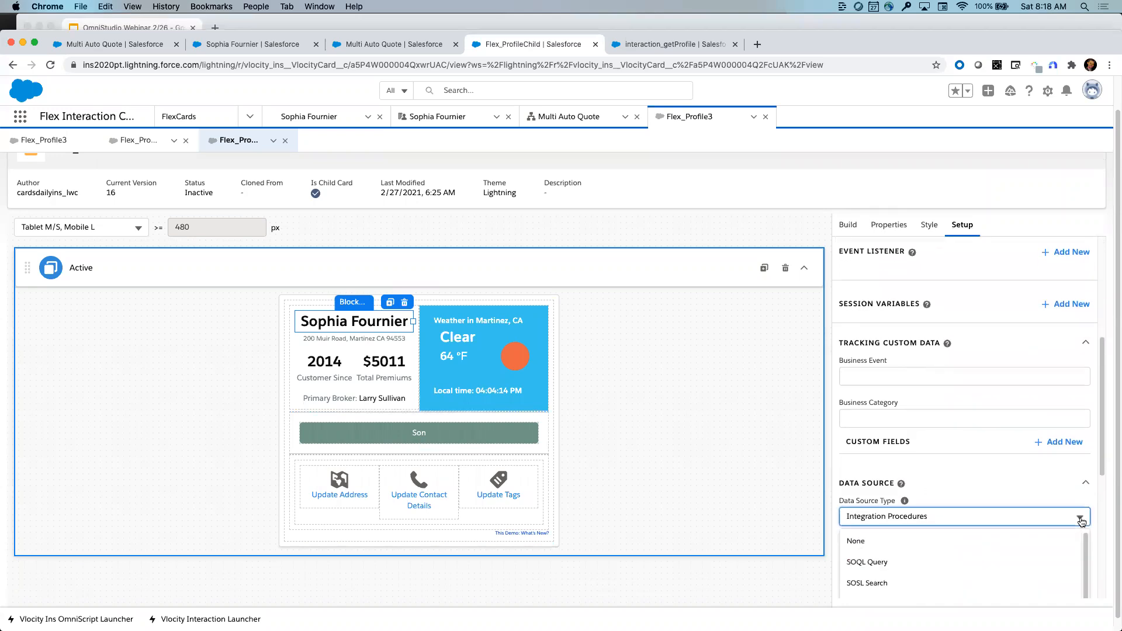
scroll(1025, 482, down, 3)
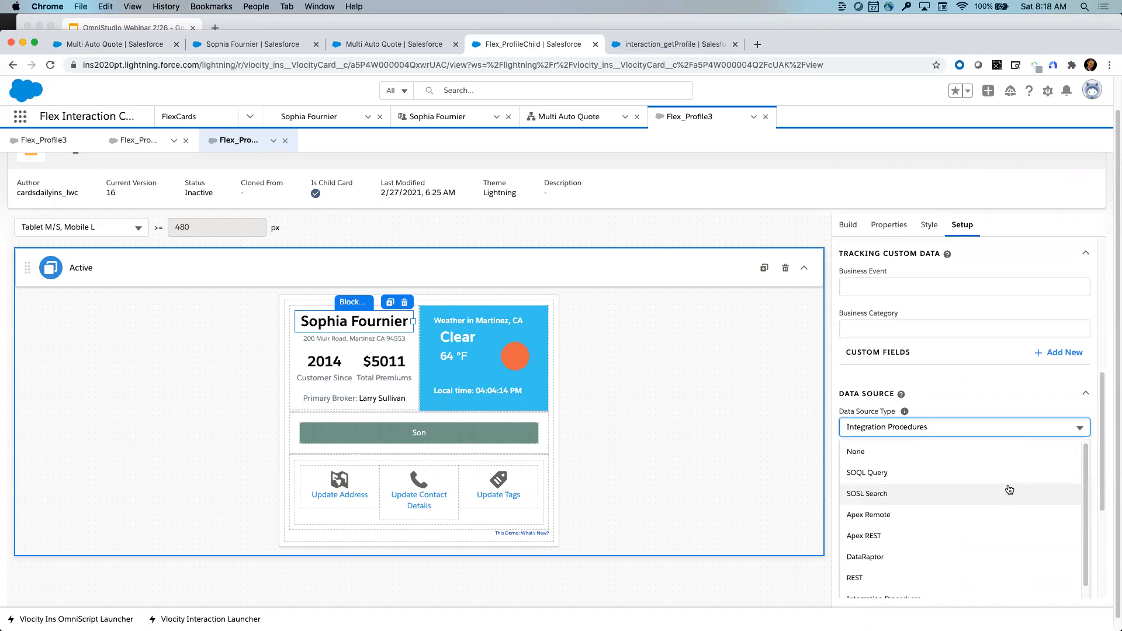
scroll(993, 518, down, 1)
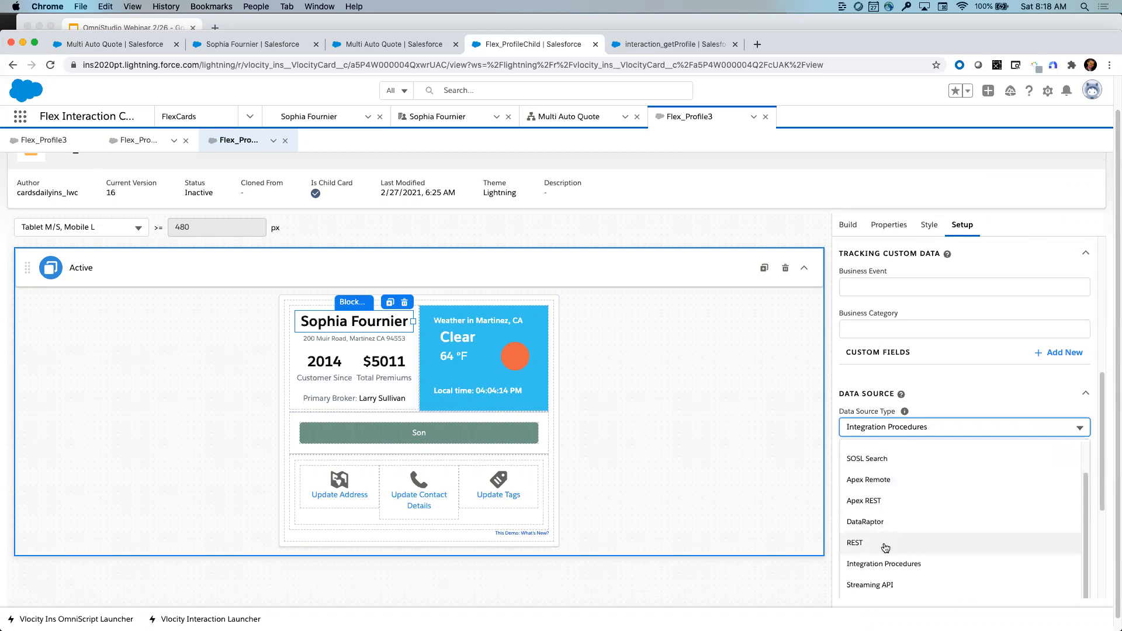
click(897, 393)
- Expand the Data Source section: Account_getProfile, AccountId mapped to {Parent.AccountId}, plus a test parameter
click(848, 226)
click(968, 229)
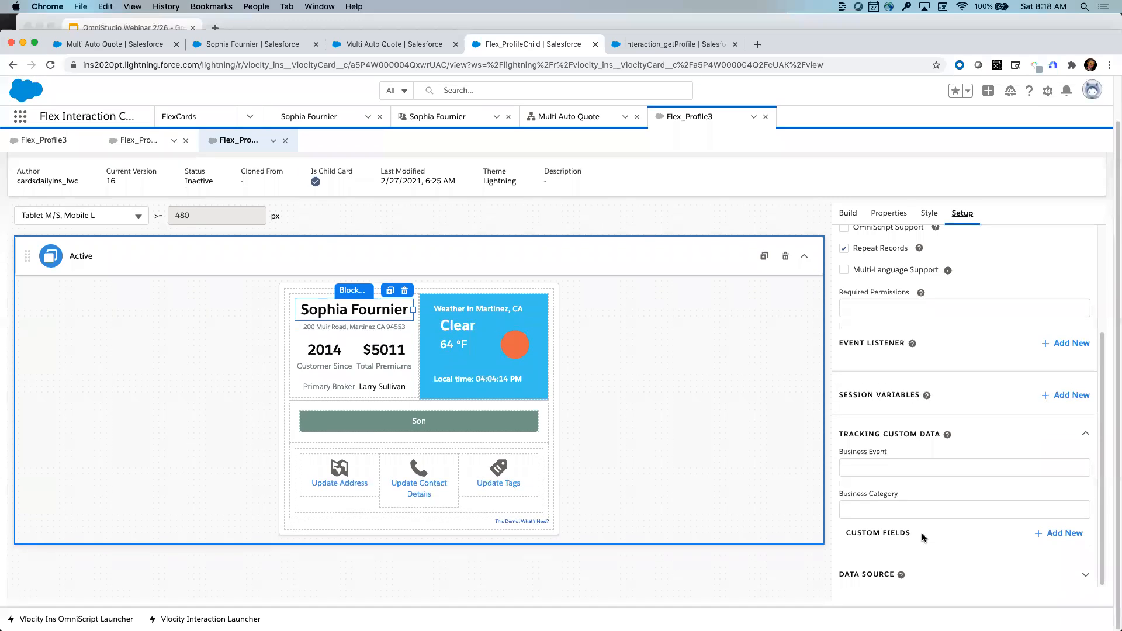
scroll(1001, 349, up, 5)
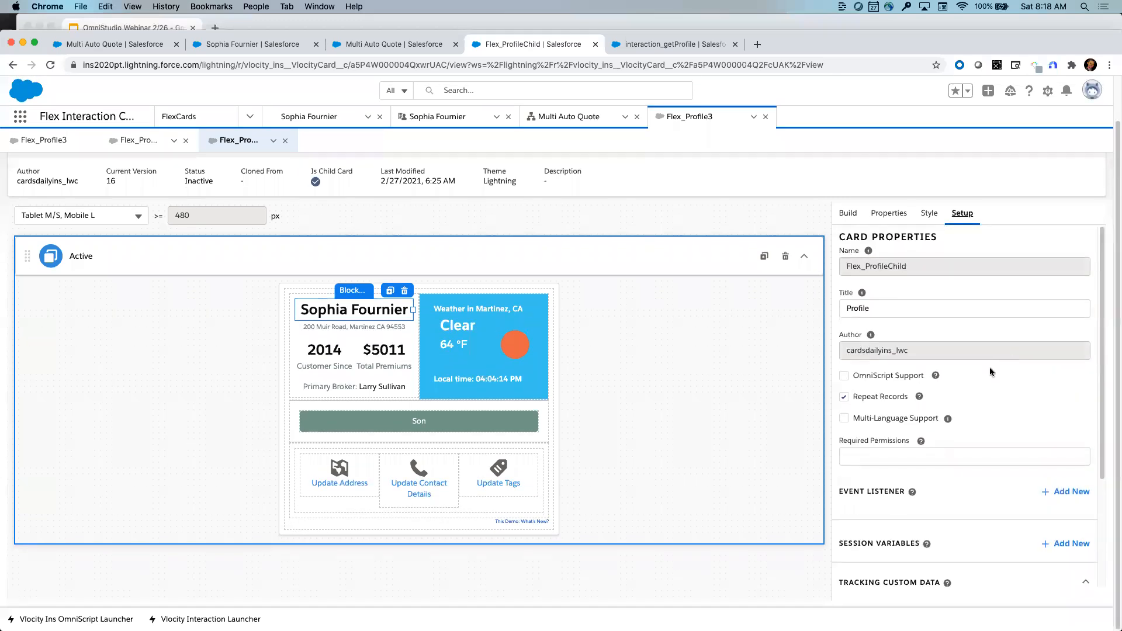
scroll(990, 367, down, 5)
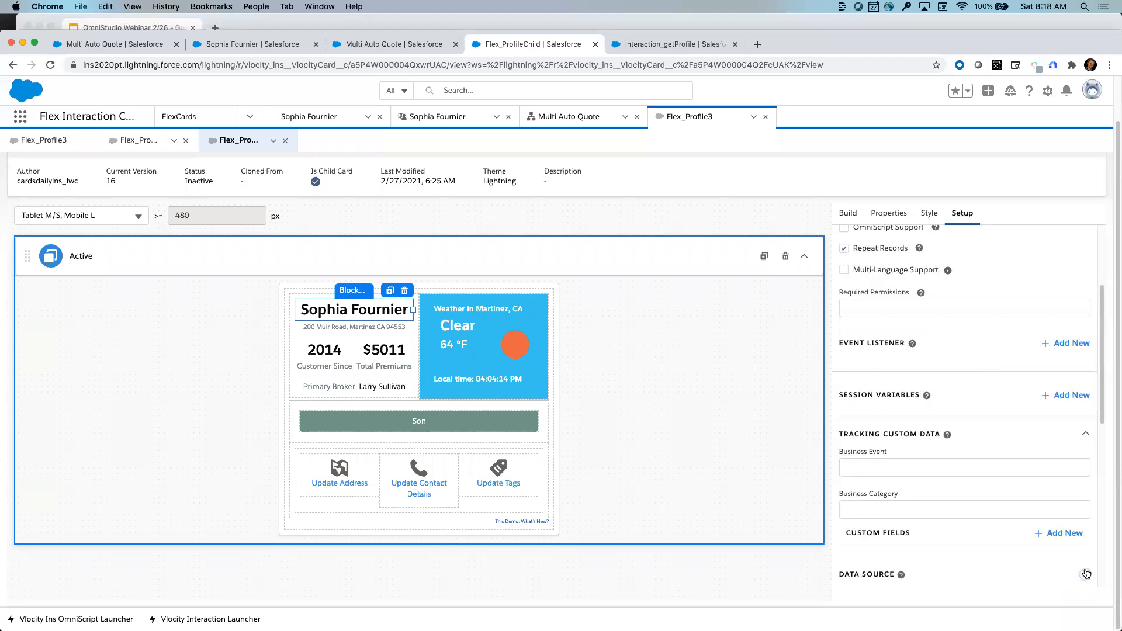
click(1087, 574)
scroll(1085, 573, down, 10)
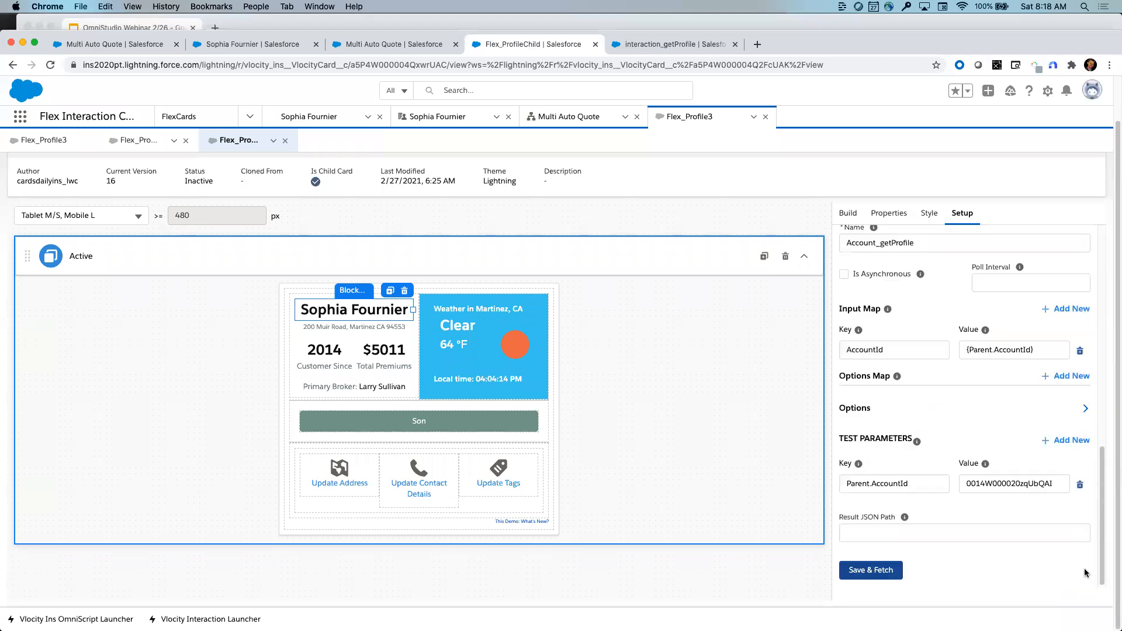
- Fetch the data source test results and review the JSON's tags, weather and premium fields
click(874, 574)
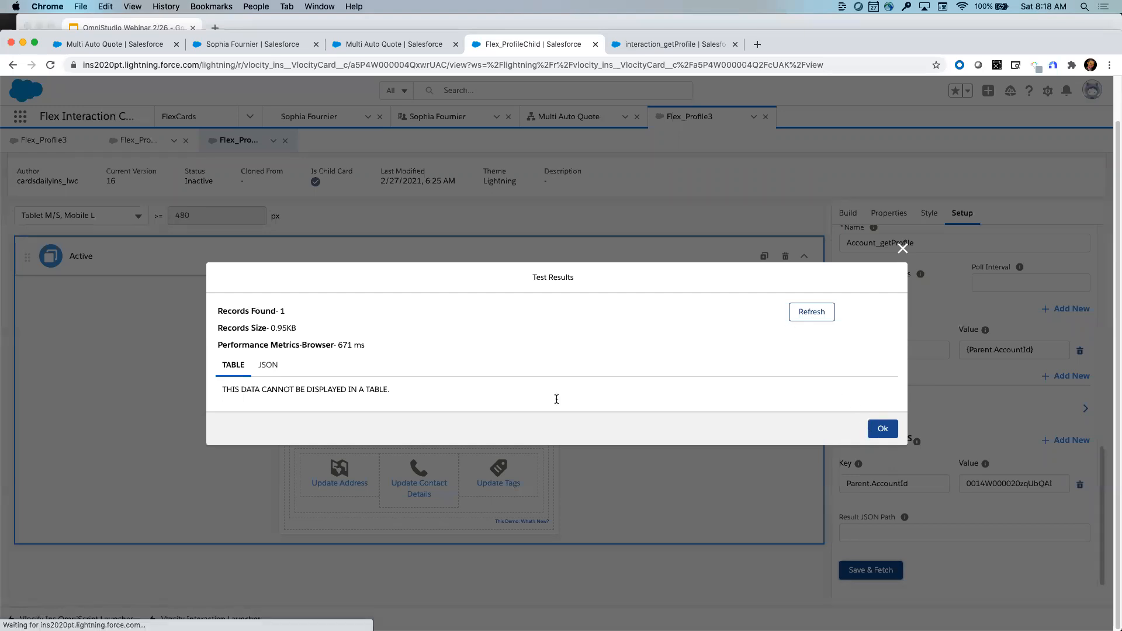
click(267, 365)
scroll(320, 360, down, 5)
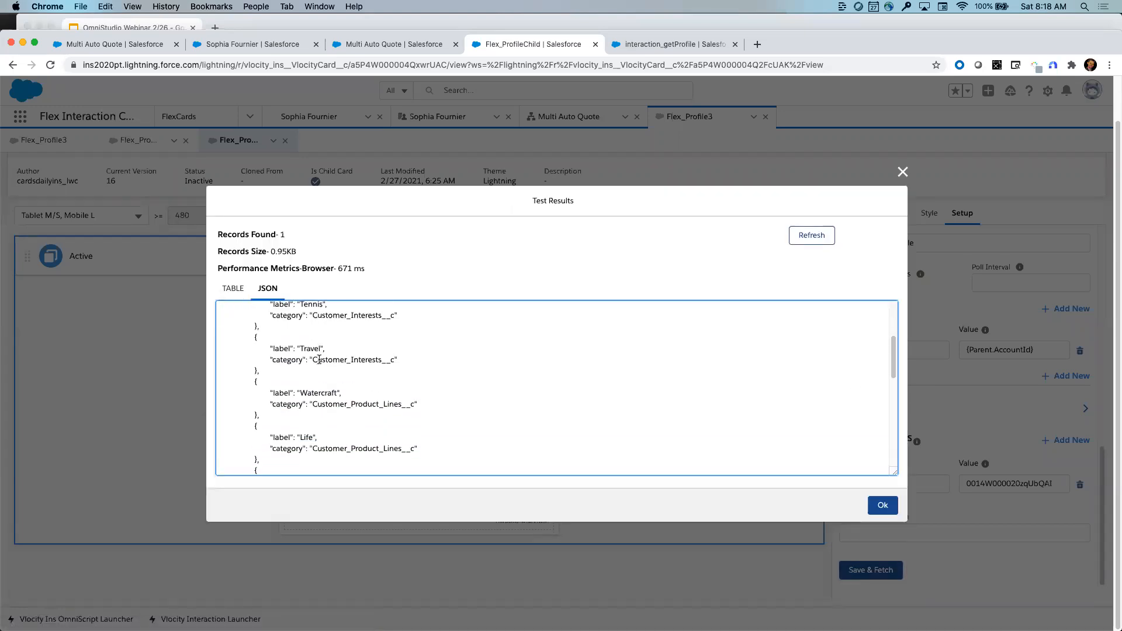
scroll(319, 360, down, 6)
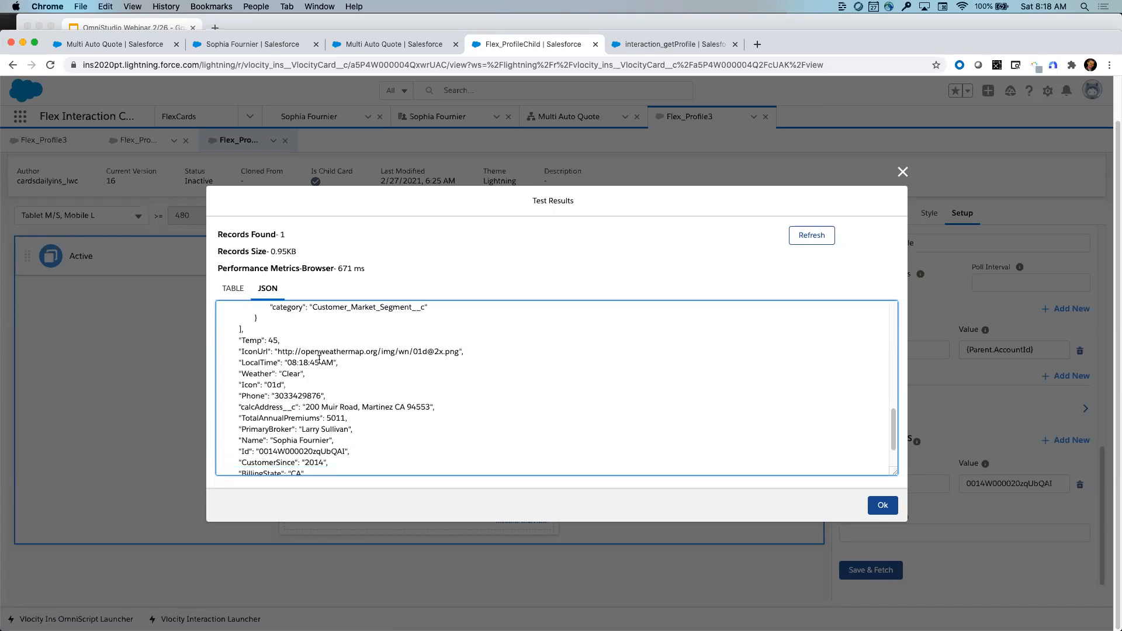
scroll(319, 360, down, 3)
scroll(320, 360, up, 15)
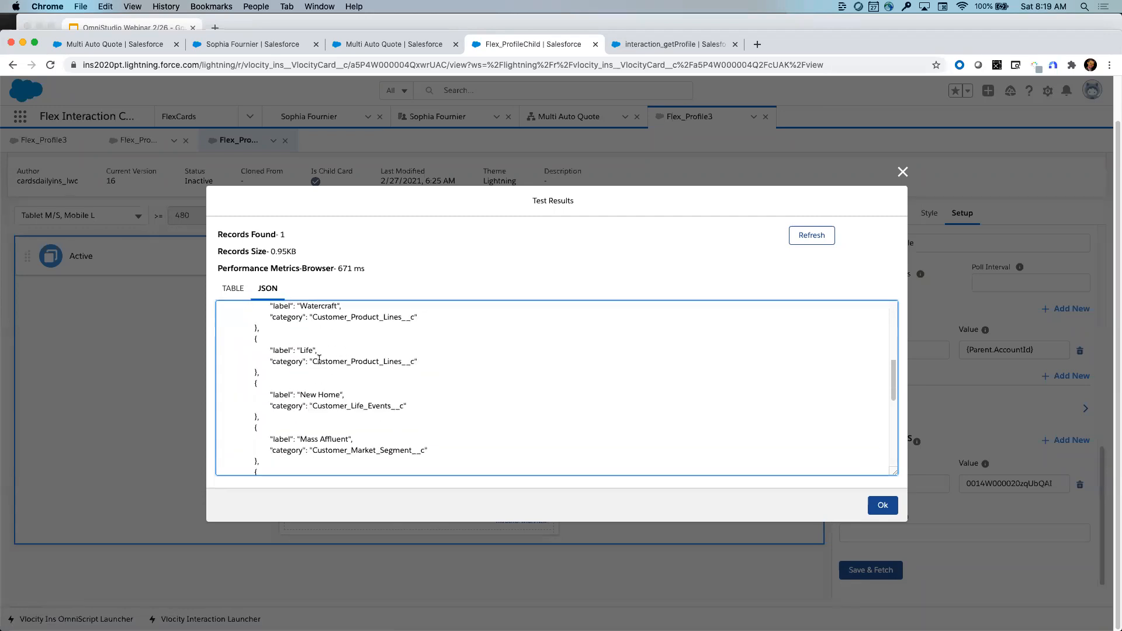
scroll(319, 360, down, 8)
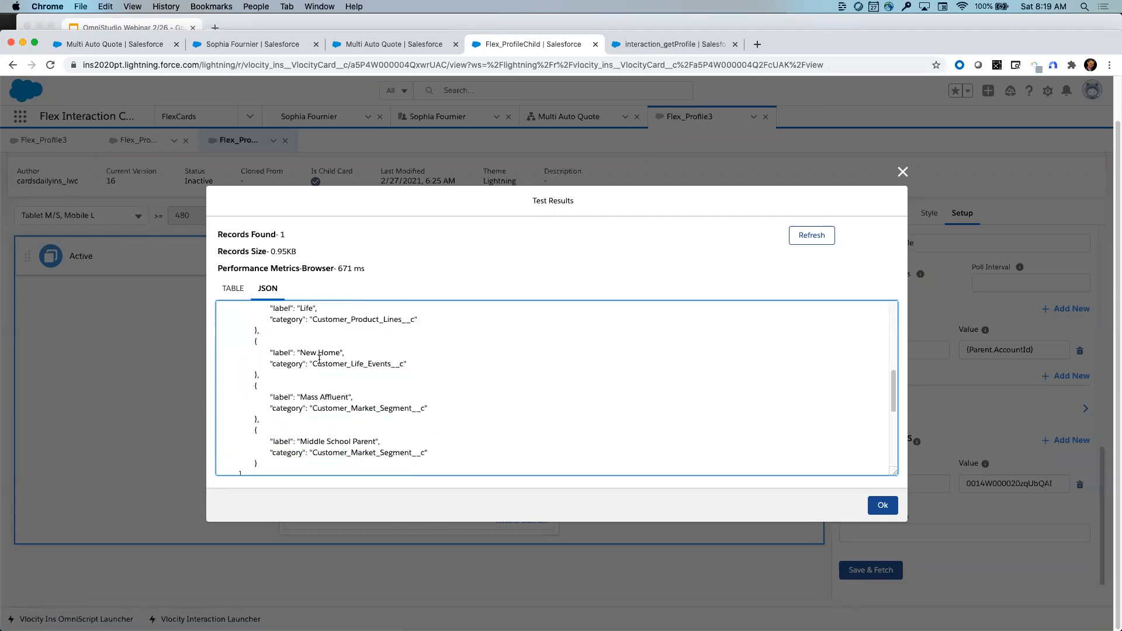
scroll(319, 360, down, 3)
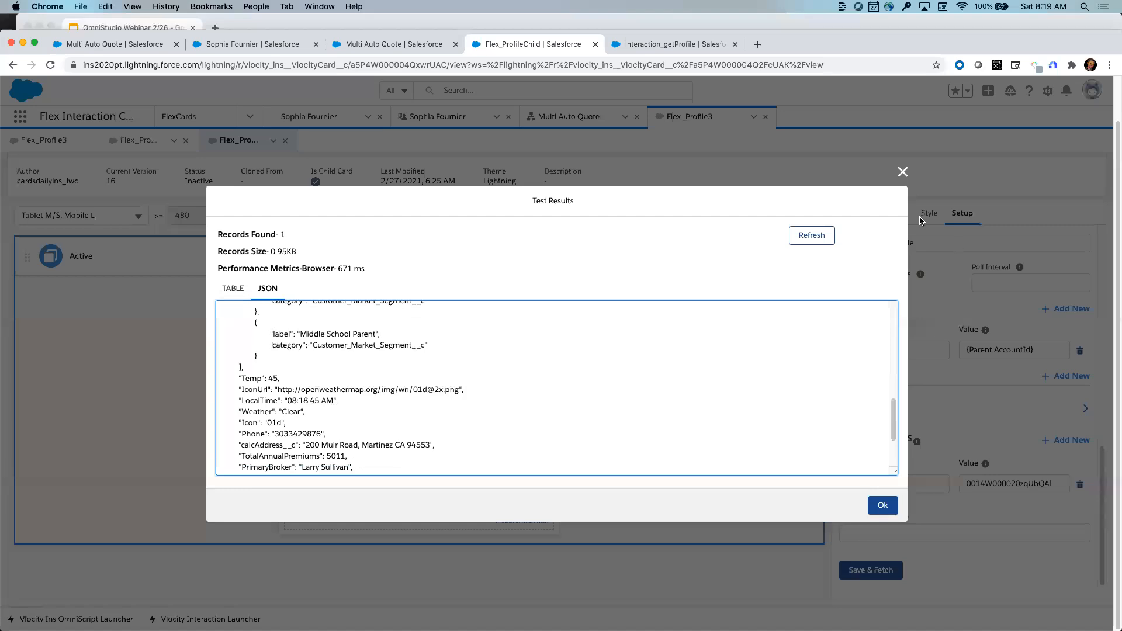
click(902, 171)
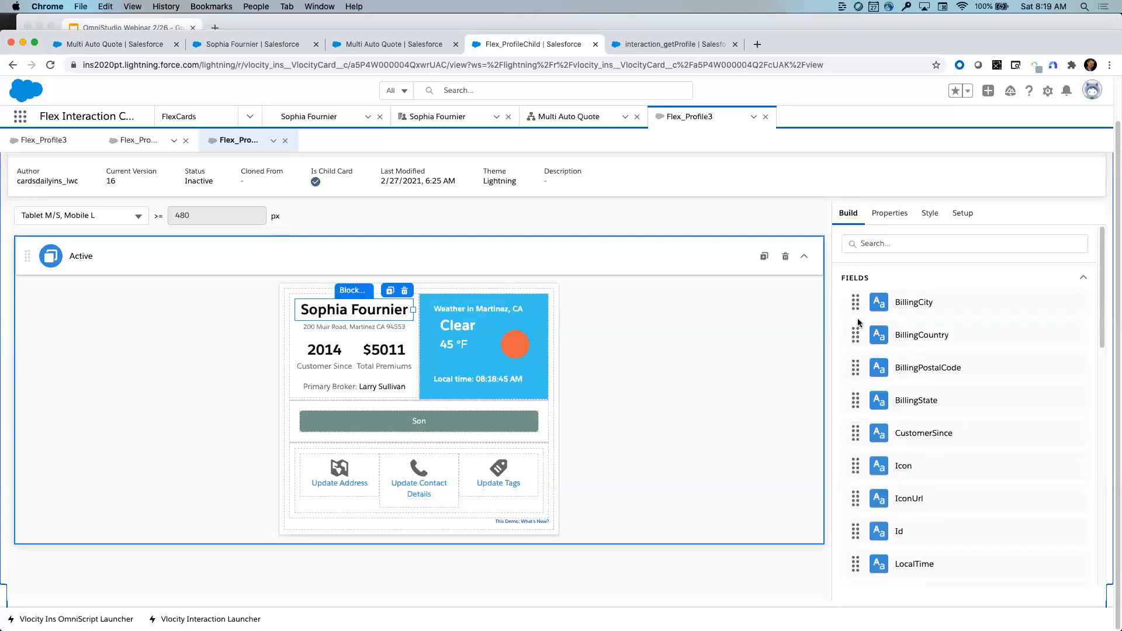
- Try dragging BillingCity onto the card, then review Card Properties: title Profile, Repeat Records enabled
drag(856, 302, 899, 423)
scroll(899, 424, down, 5)
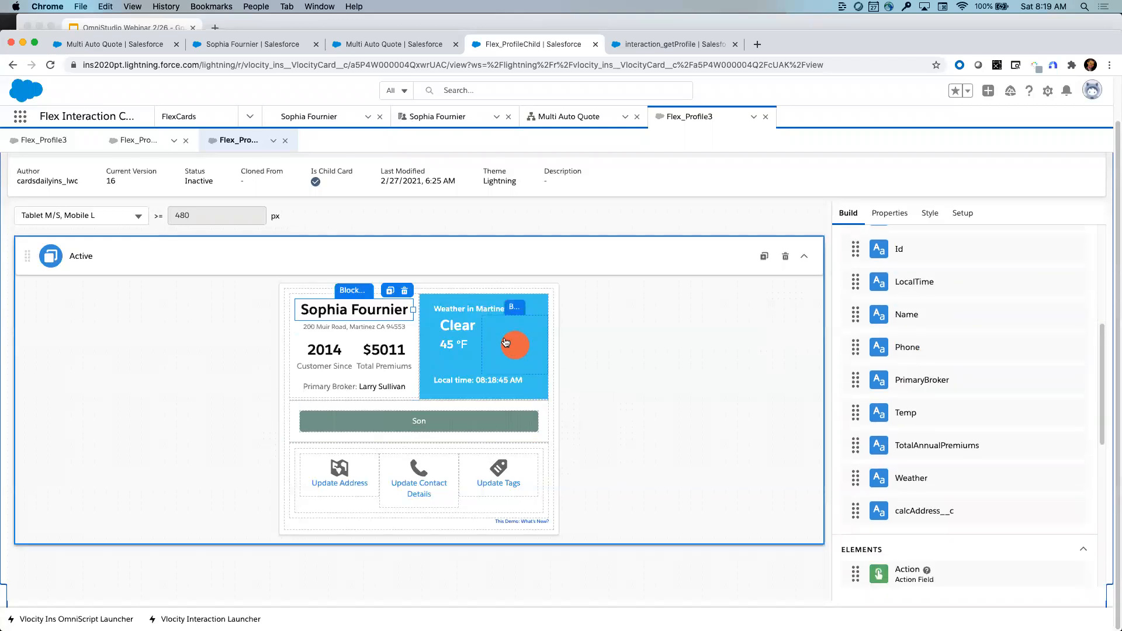
scroll(899, 435, down, 5)
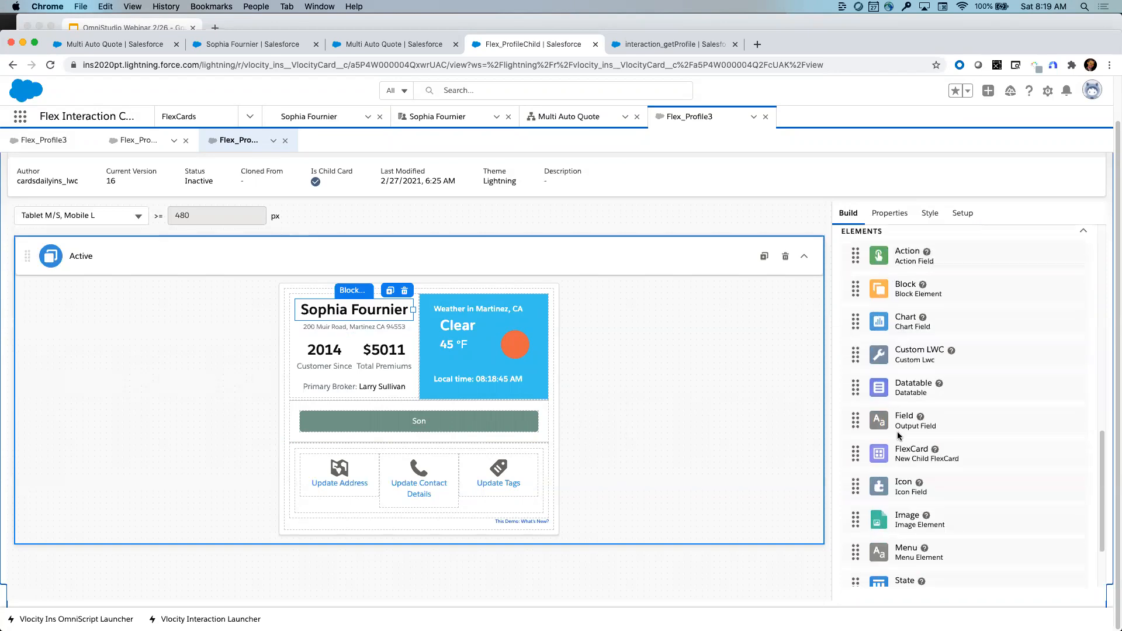
scroll(899, 435, down, 2)
scroll(899, 435, up, 15)
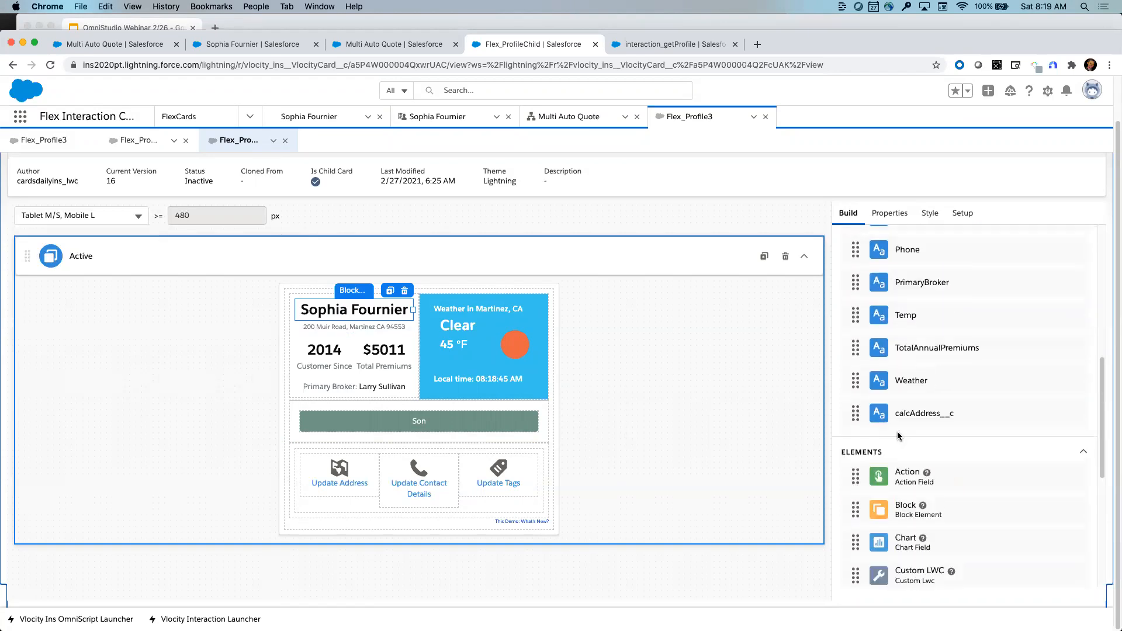
click(971, 217)
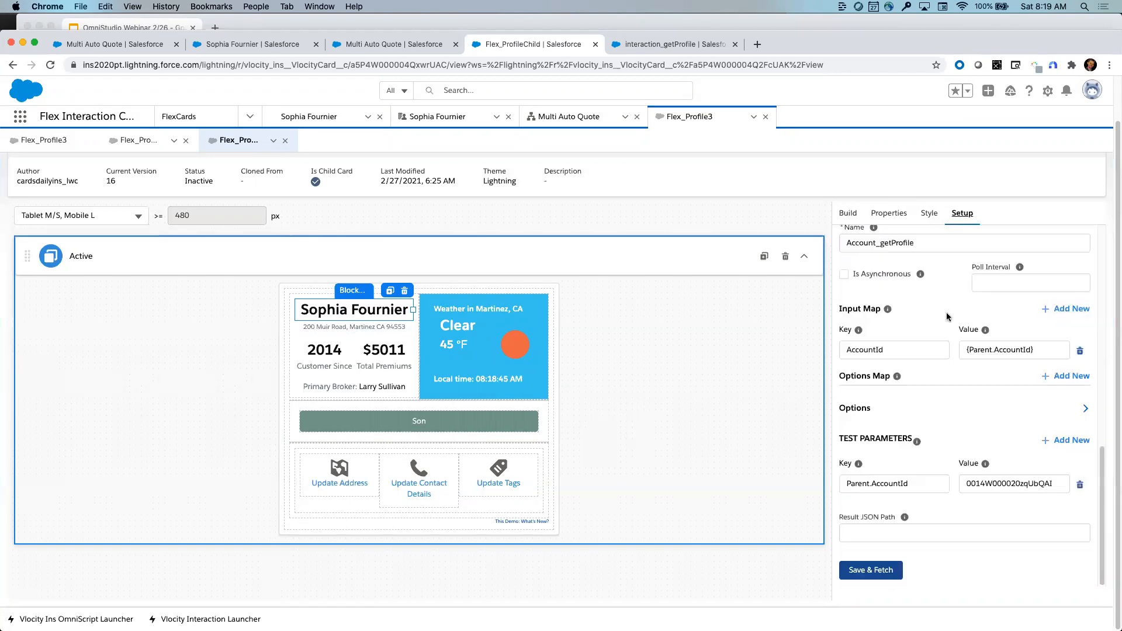
scroll(946, 330, up, 10)
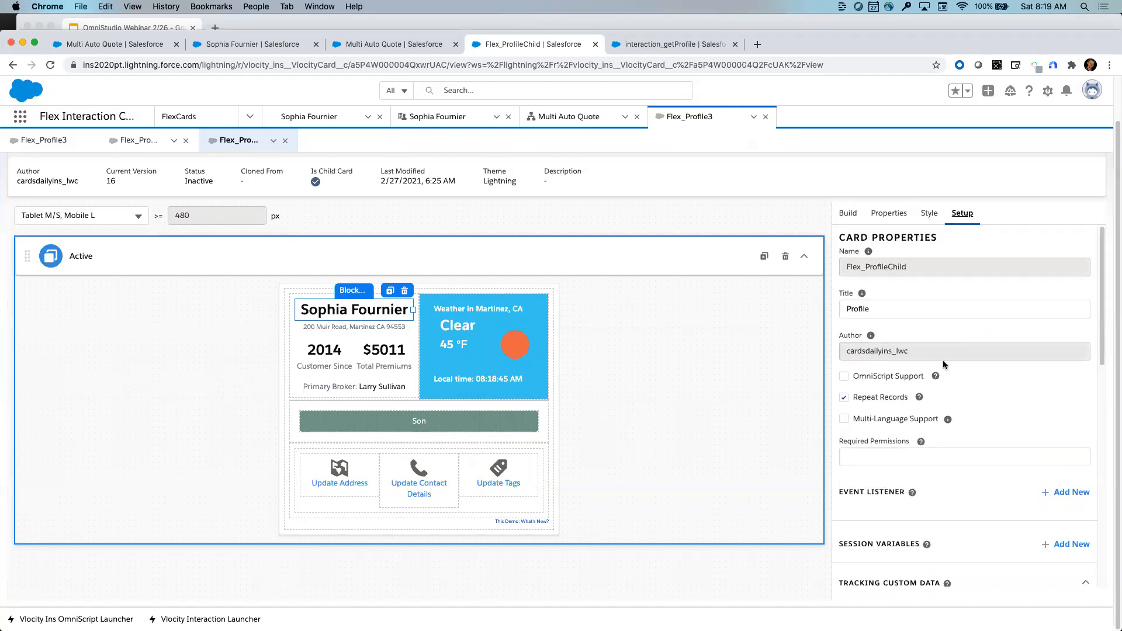
- Inspect a new event listener's properties without saving, then switch to interaction_getProfile
click(1066, 497)
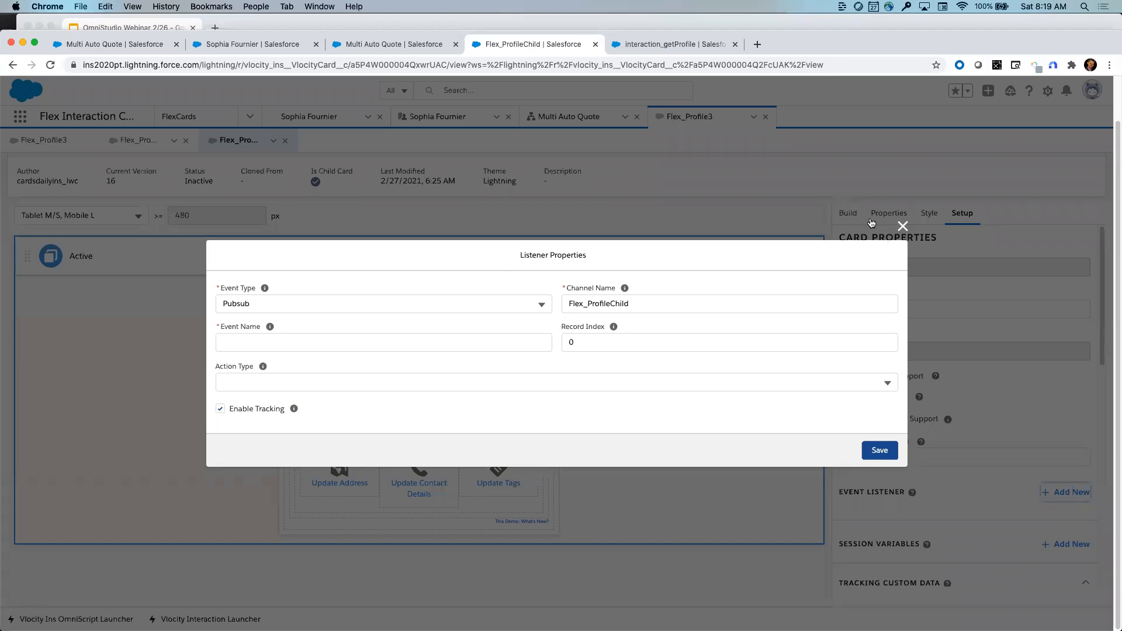
click(903, 226)
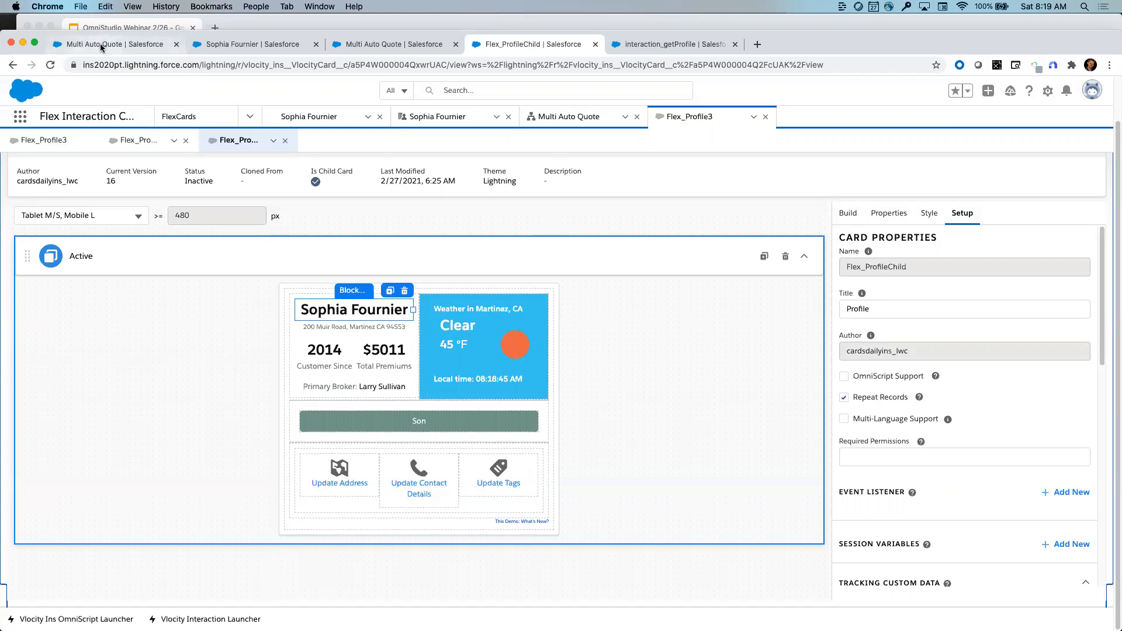
click(673, 47)
scroll(250, 337, up, 2)
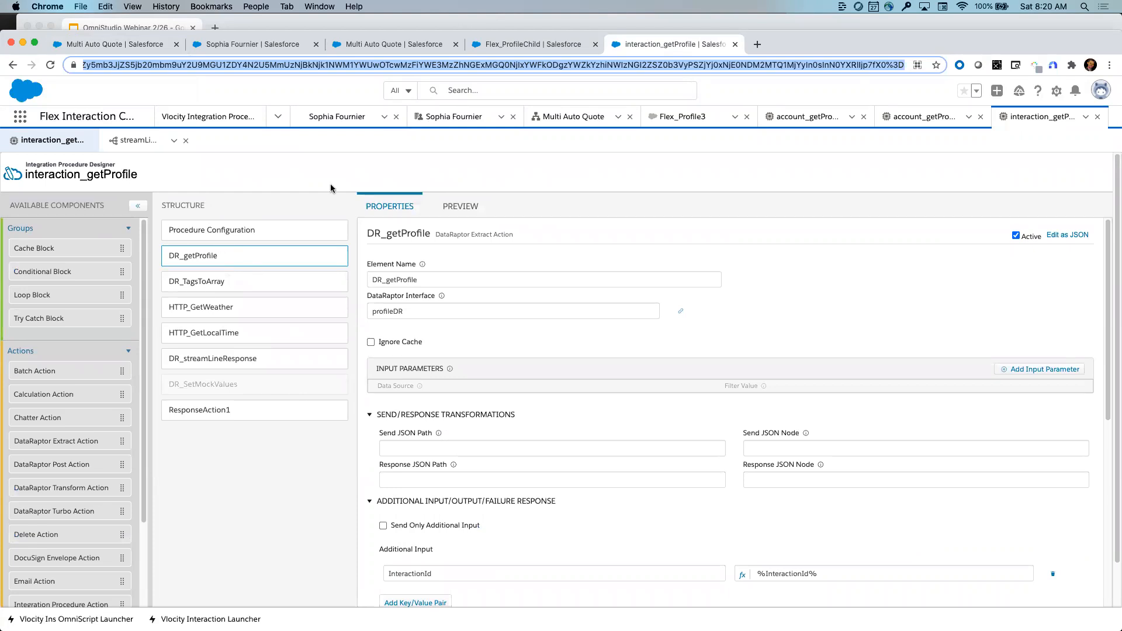
- Preview interaction_getProfile's response, showing customer tags, Temp 43, Clear weather and total premiums
click(526, 46)
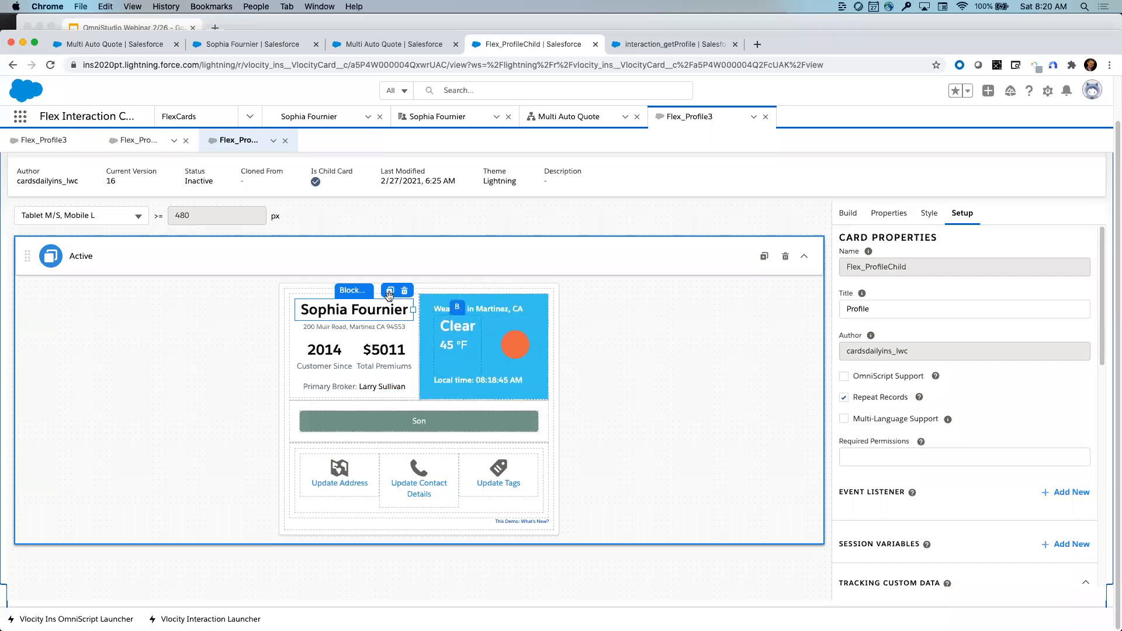
mouse_move(480, 435)
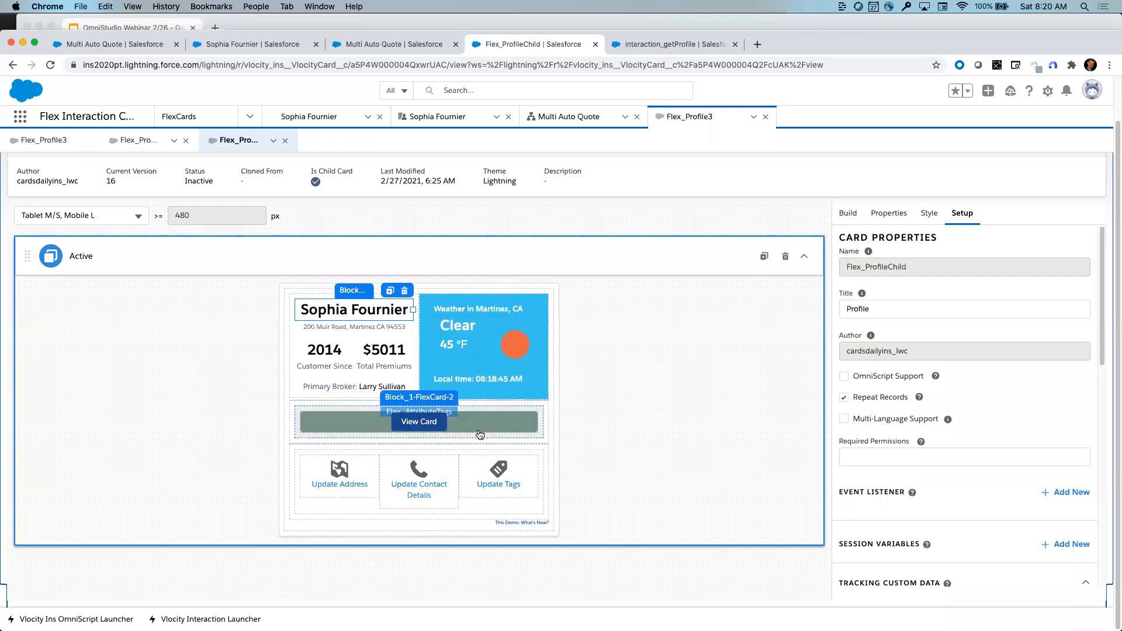
click(682, 51)
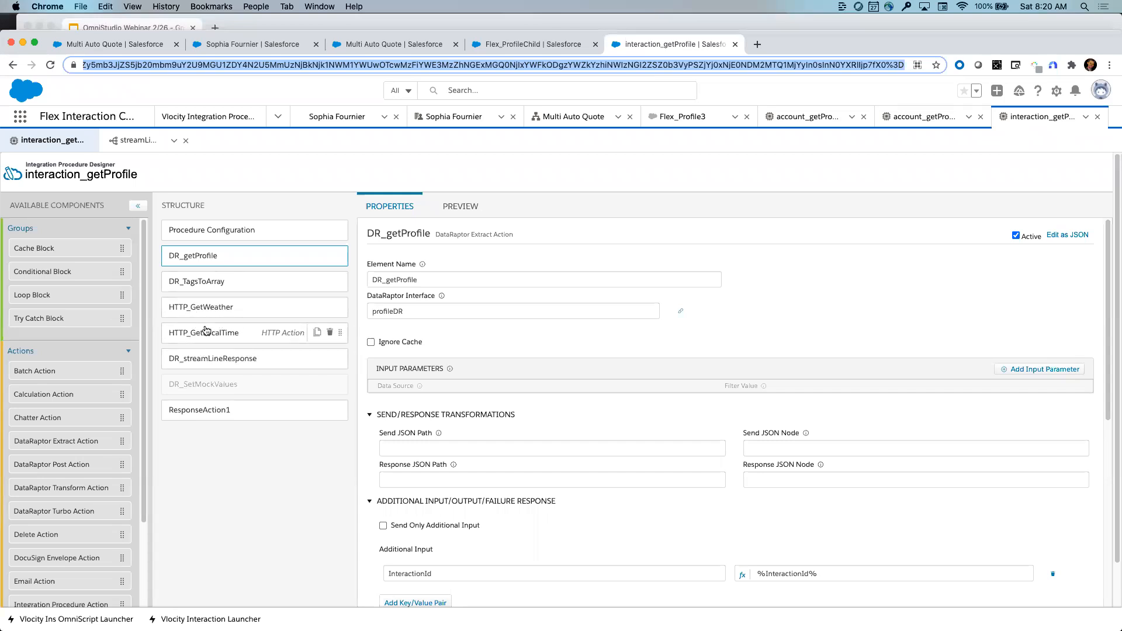
click(460, 208)
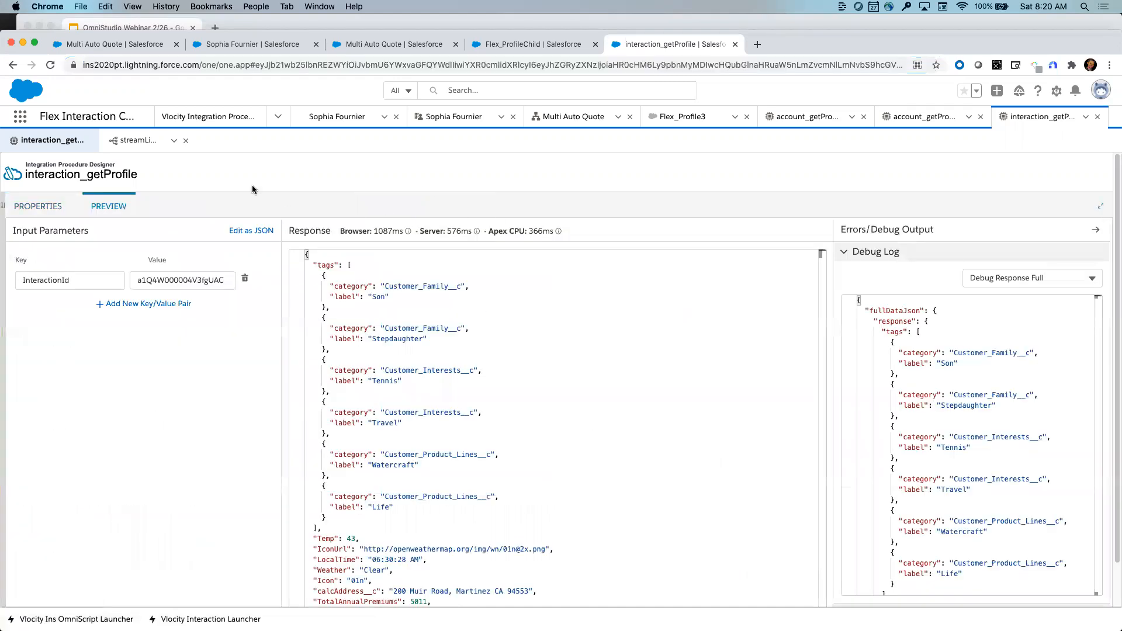
- After checking streamLineProfile, open the profileDR DataRaptor from DR_getProfile's properties
click(132, 140)
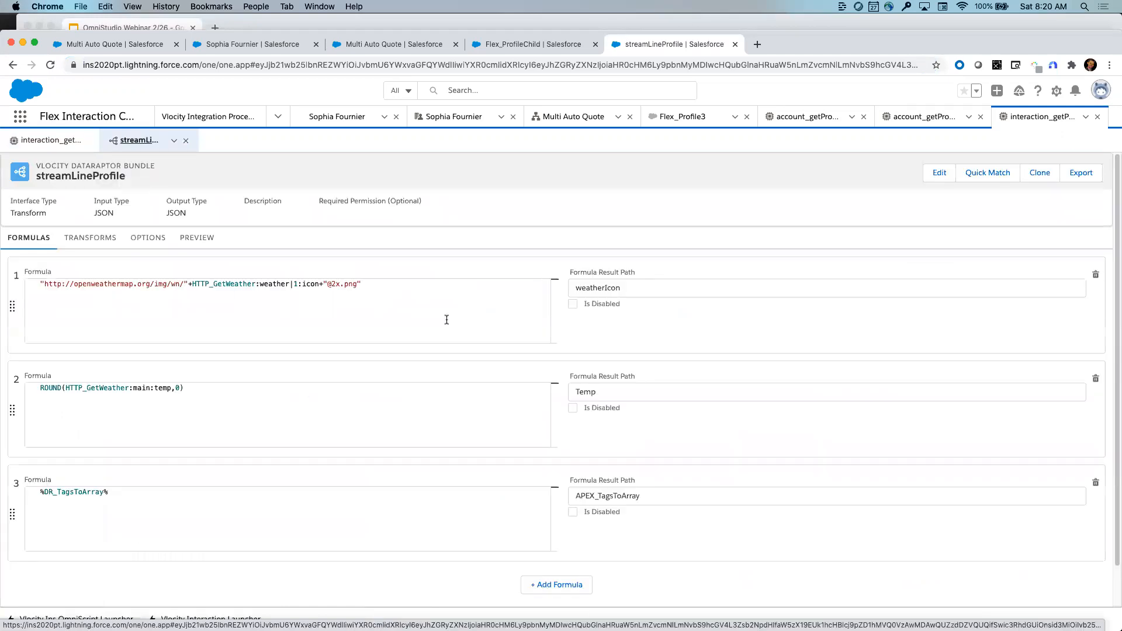
click(41, 143)
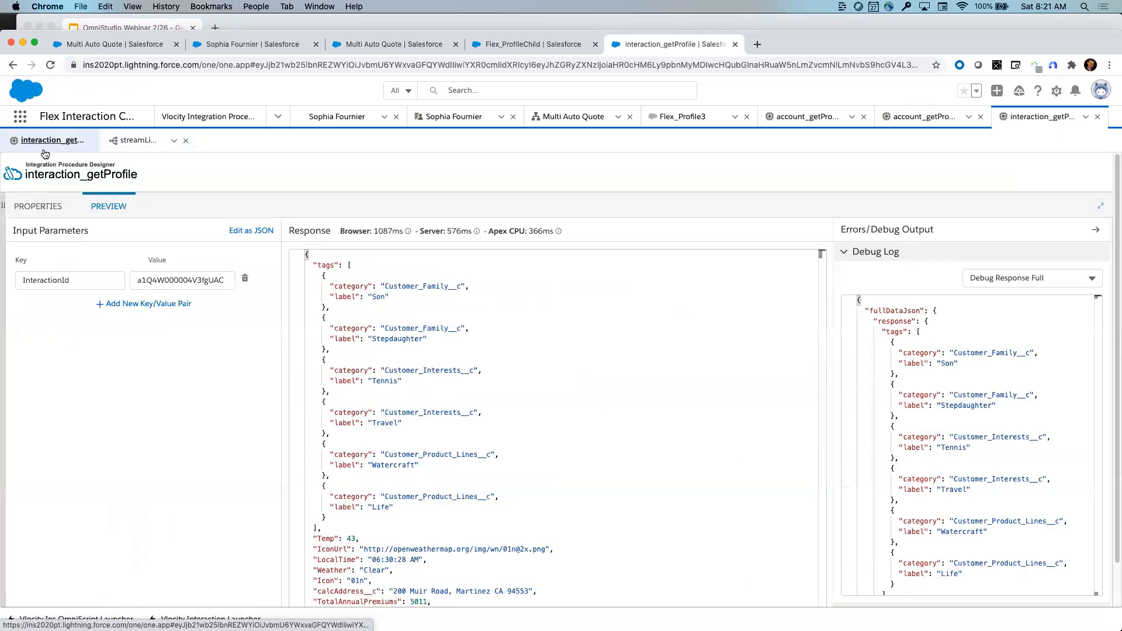
click(37, 206)
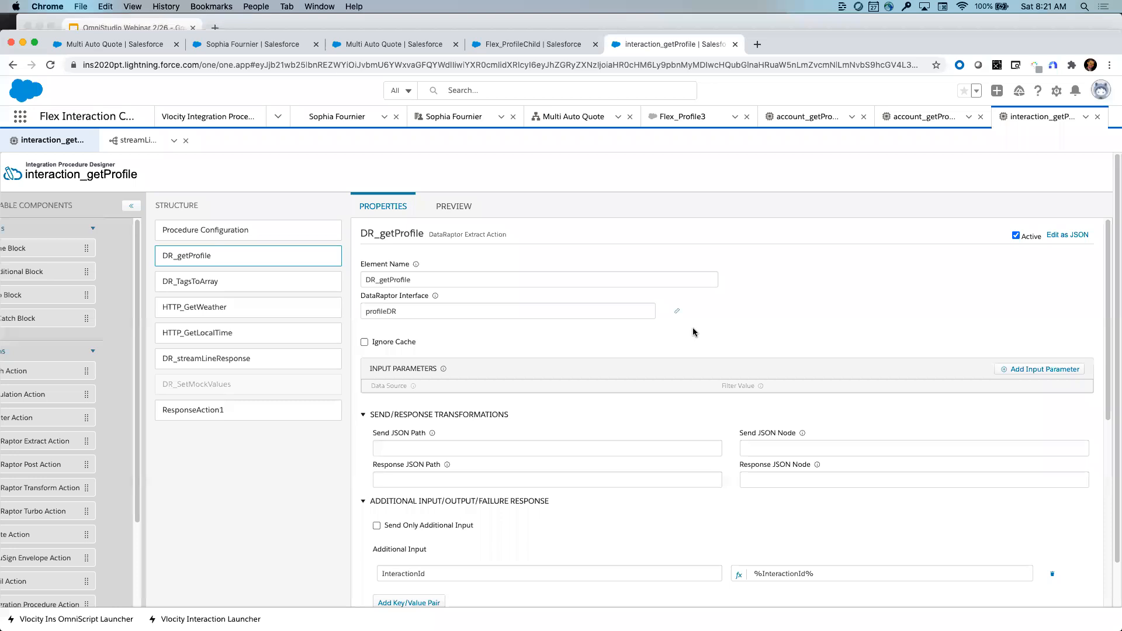
click(683, 315)
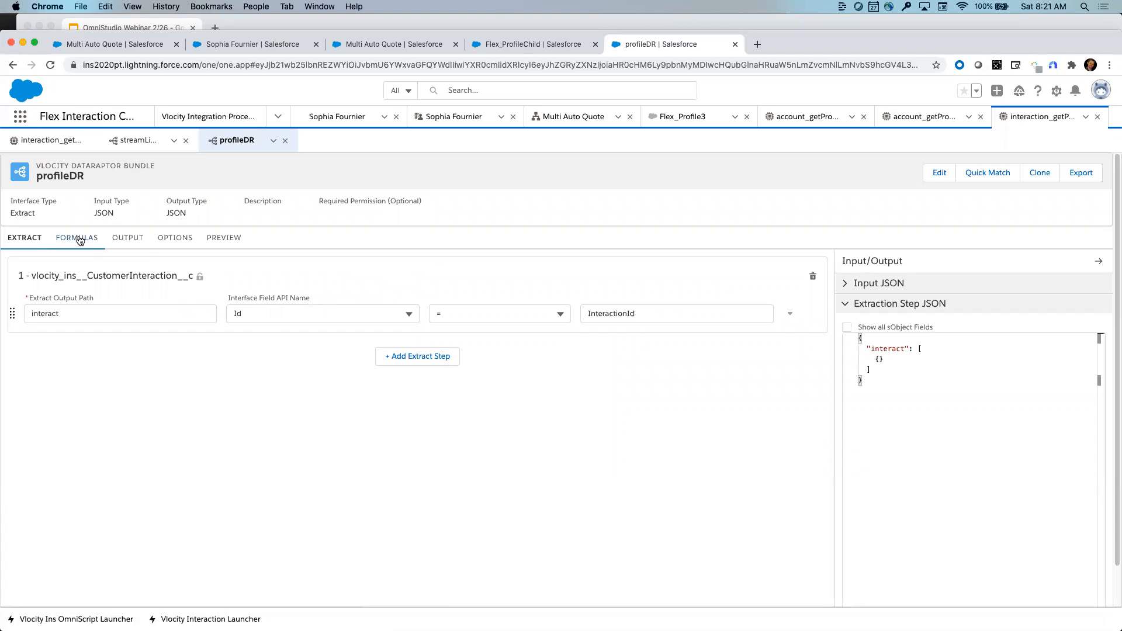
- Look over profileDR's output mappings, then its calcAddress__c and CustomerSinceYear formulas
click(126, 244)
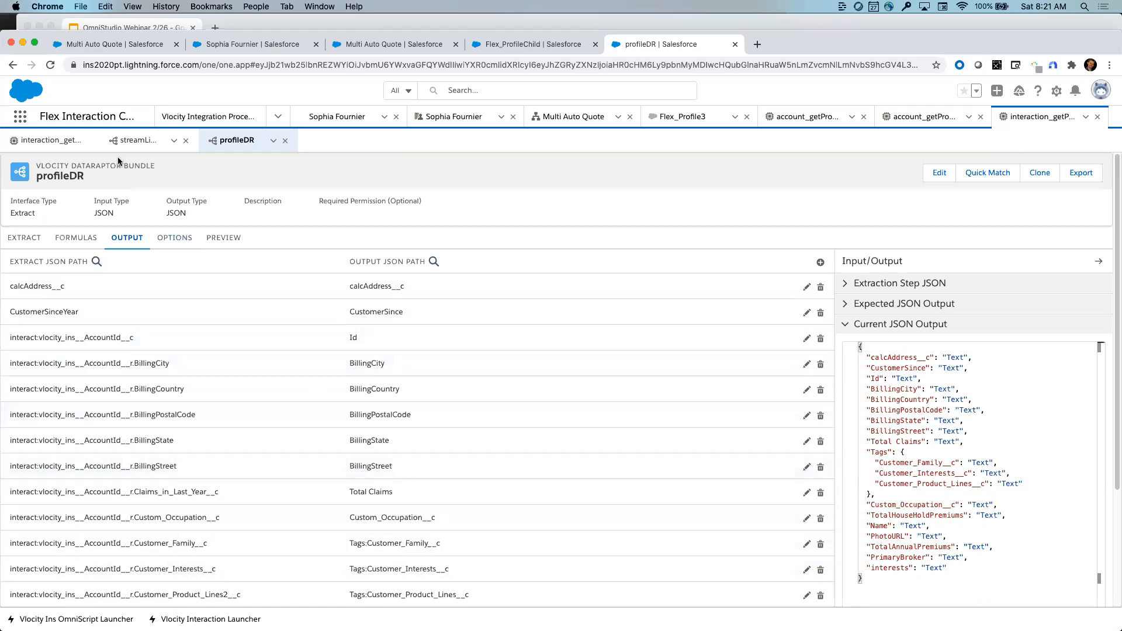
click(75, 238)
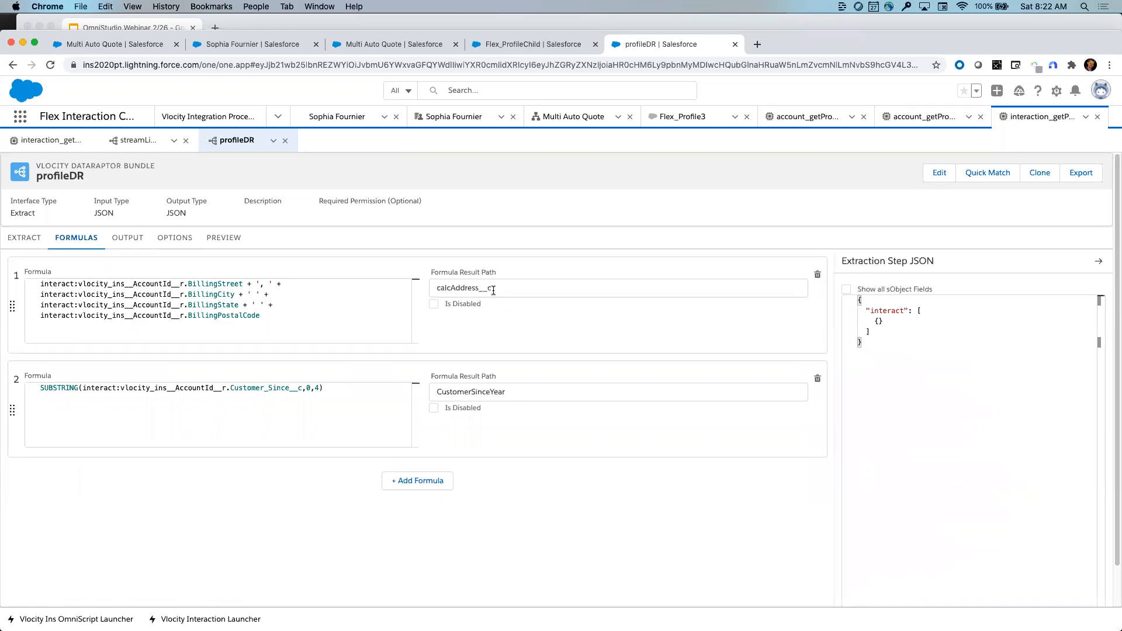
- Delete the stray characters after SUBSTRING(...,0,4) in Formula 2, then recheck profileDR's output mappings
click(348, 394)
text(as)
key(BackSpace)
key(BackSpace)
text(su)
key(BackSpace)
key(BackSpace)
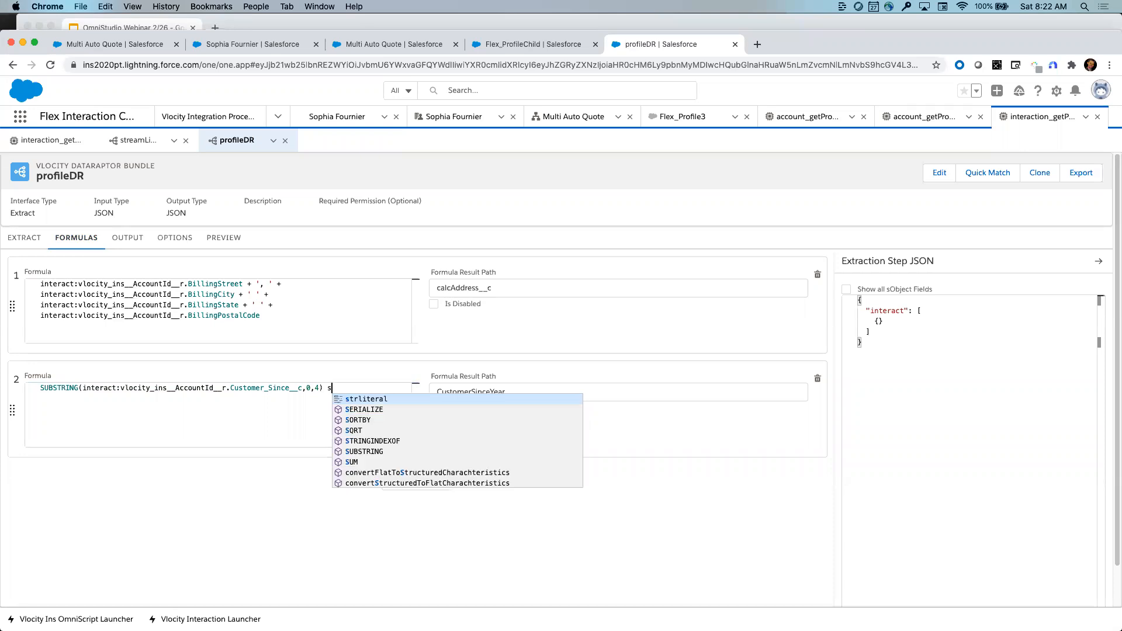
text(av)
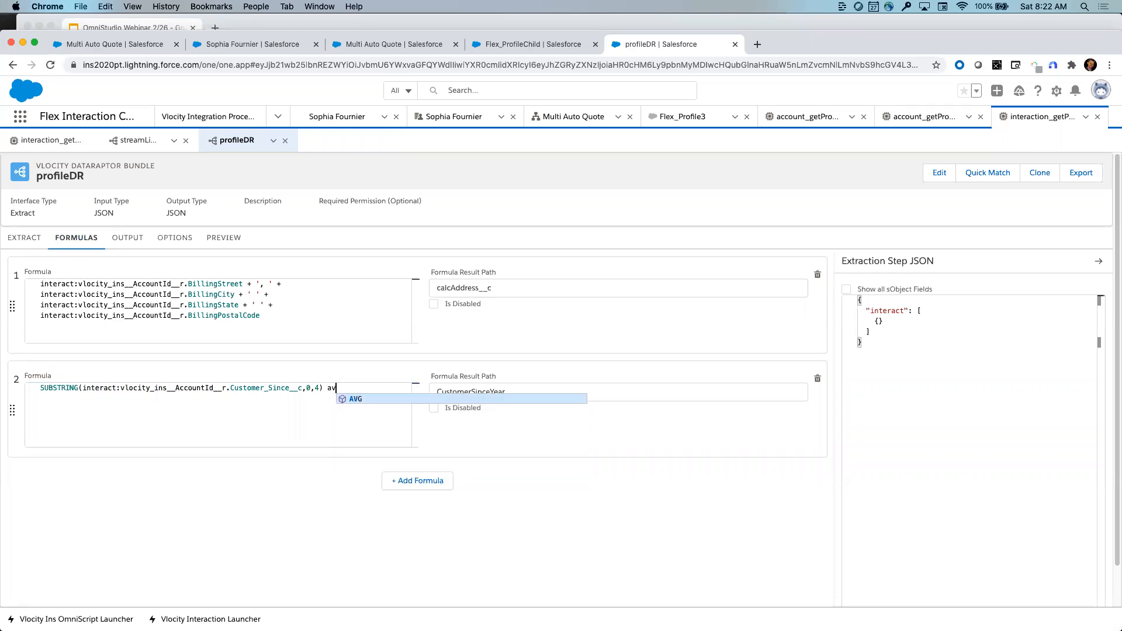
key(BackSpace)
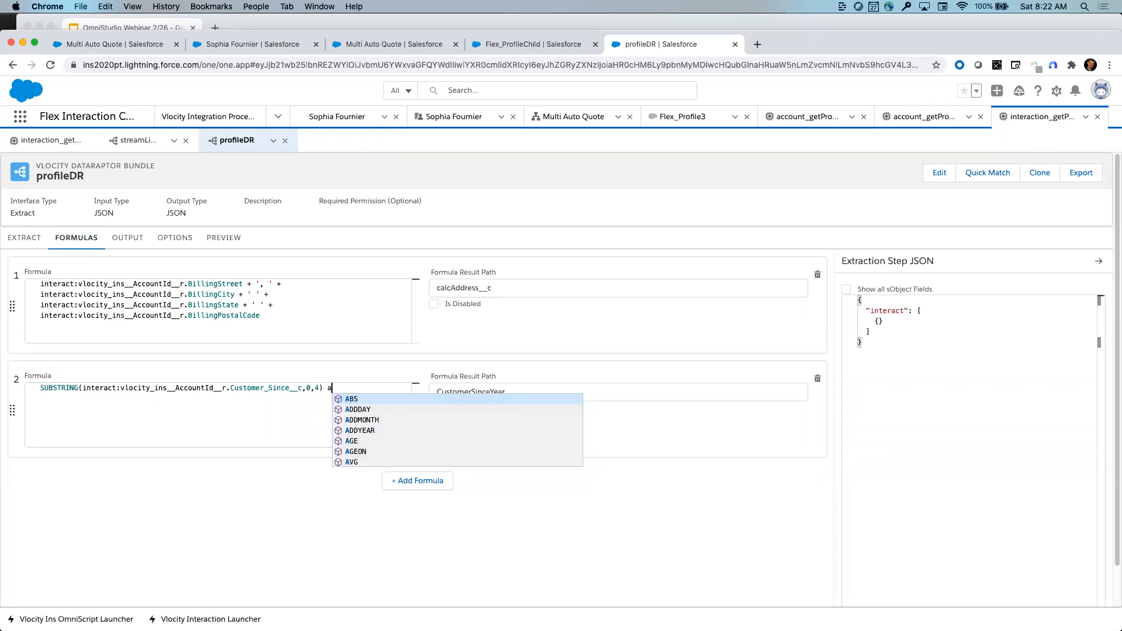
key(BackSpace)
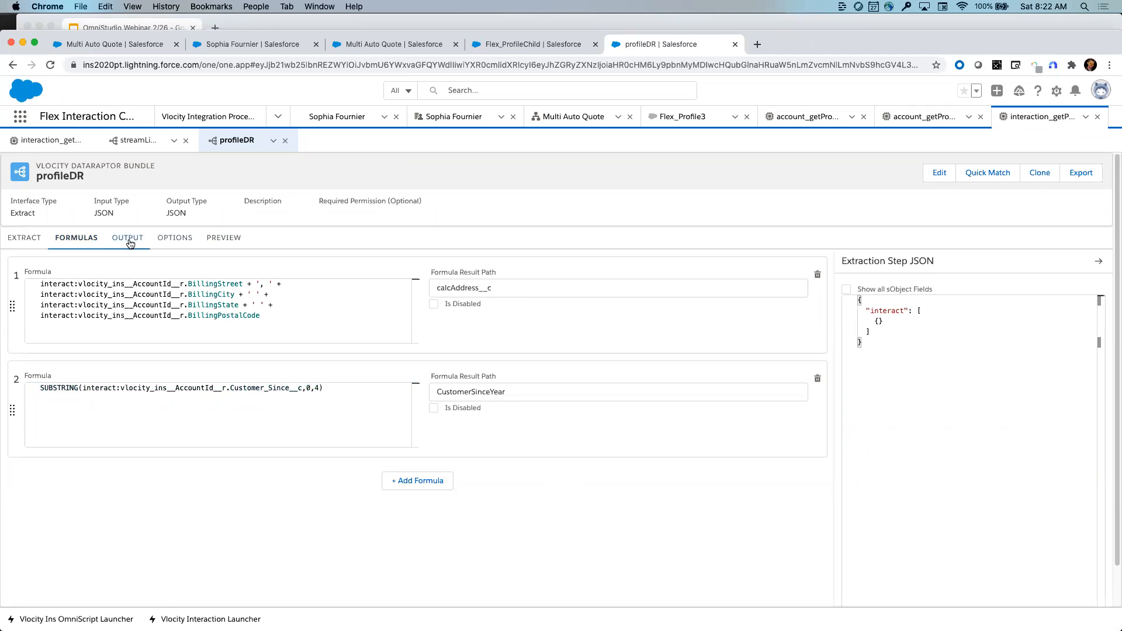
click(129, 240)
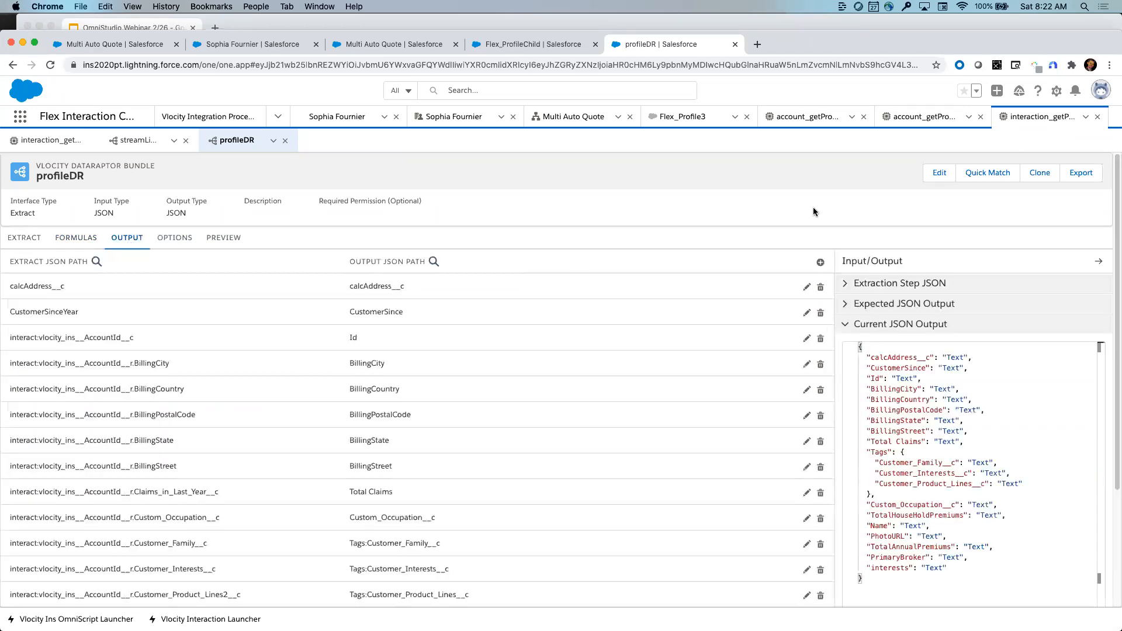
- Cancel Quick Match, then execute profileDR's preview, which returns zero records and blank calcAddress__c
click(991, 170)
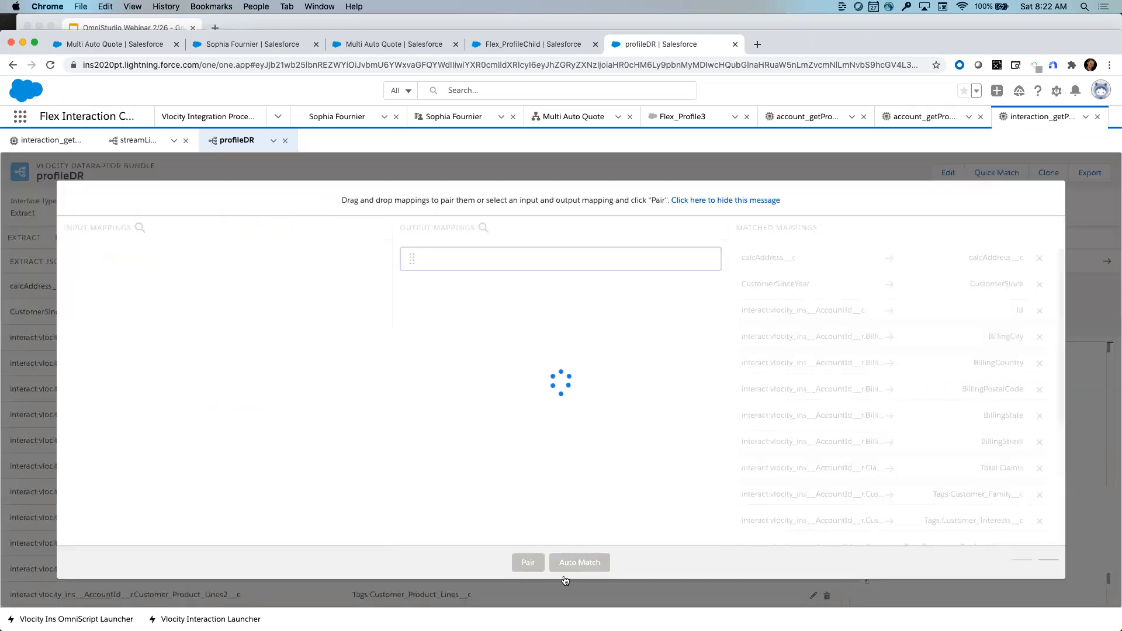
click(994, 564)
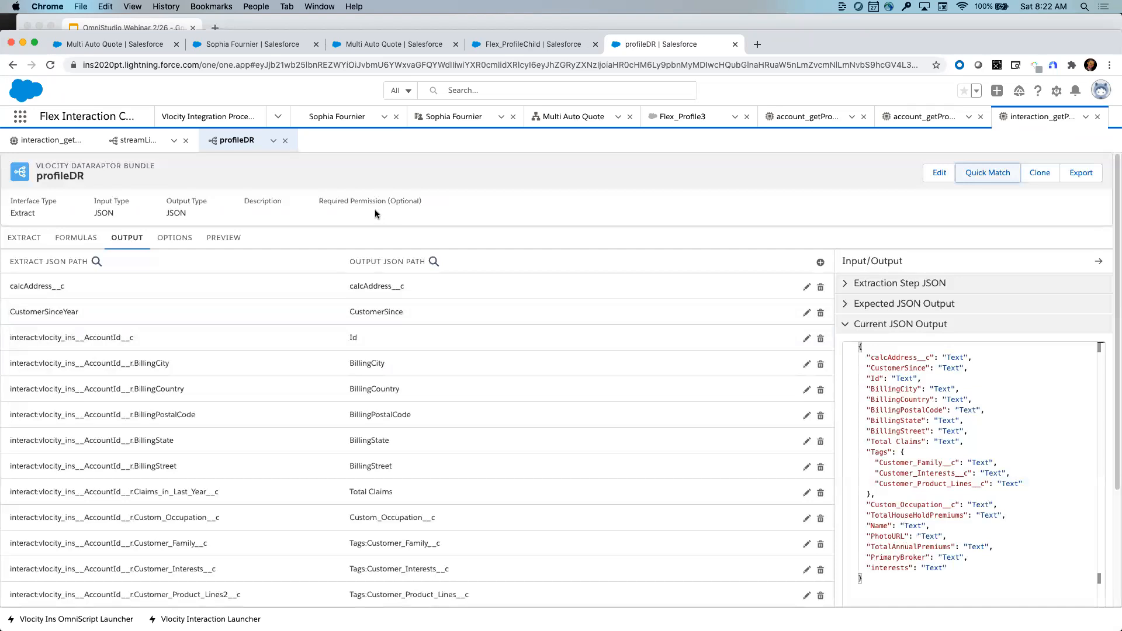
click(223, 238)
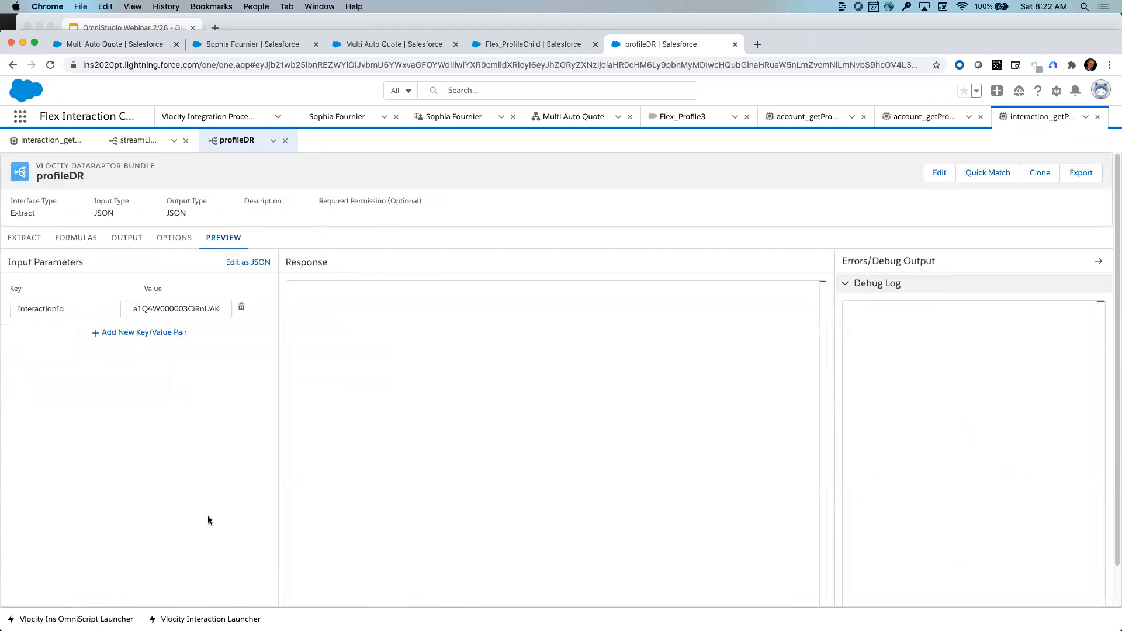
scroll(208, 520, down, 2)
click(240, 591)
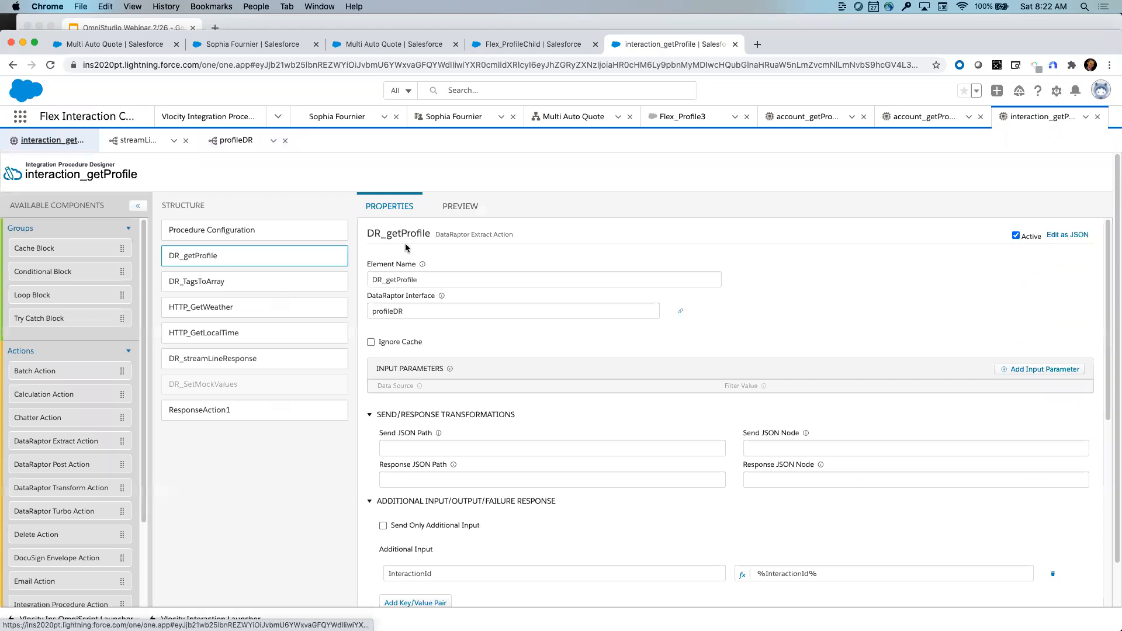
- Recheck profileDR, then execute interaction_getProfile's preview with the InteractionId input parameter
click(458, 161)
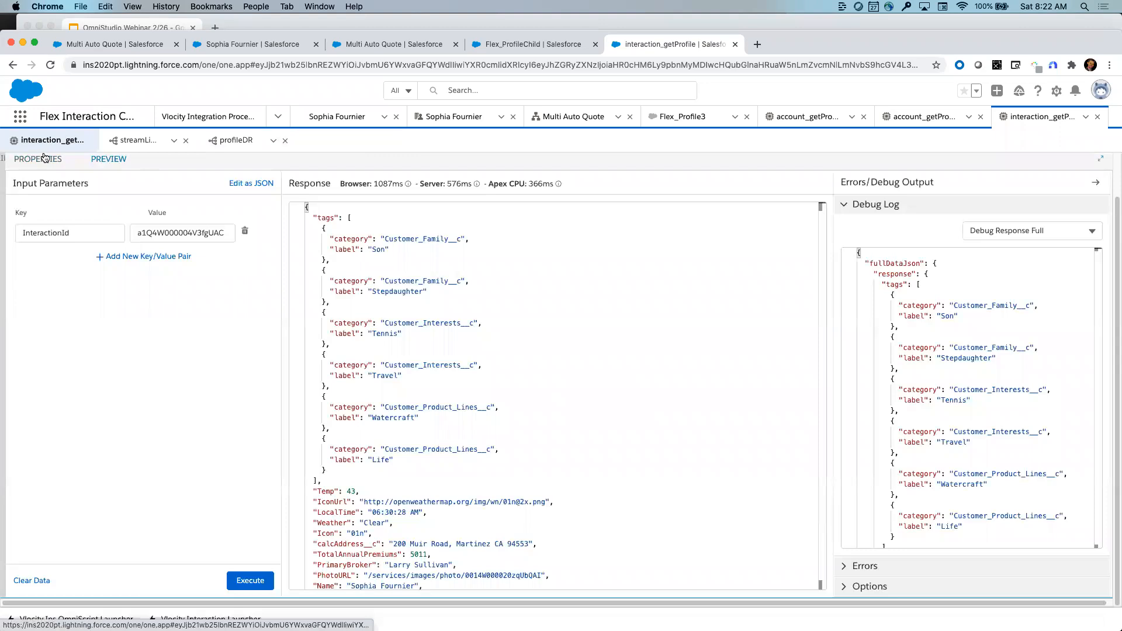
click(47, 162)
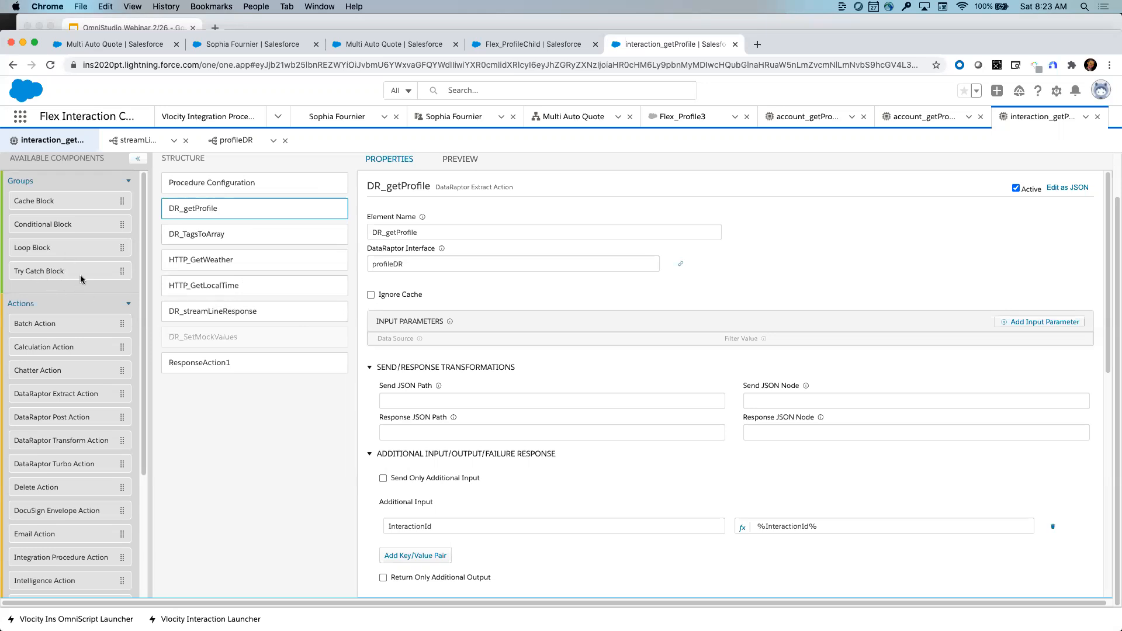
click(231, 140)
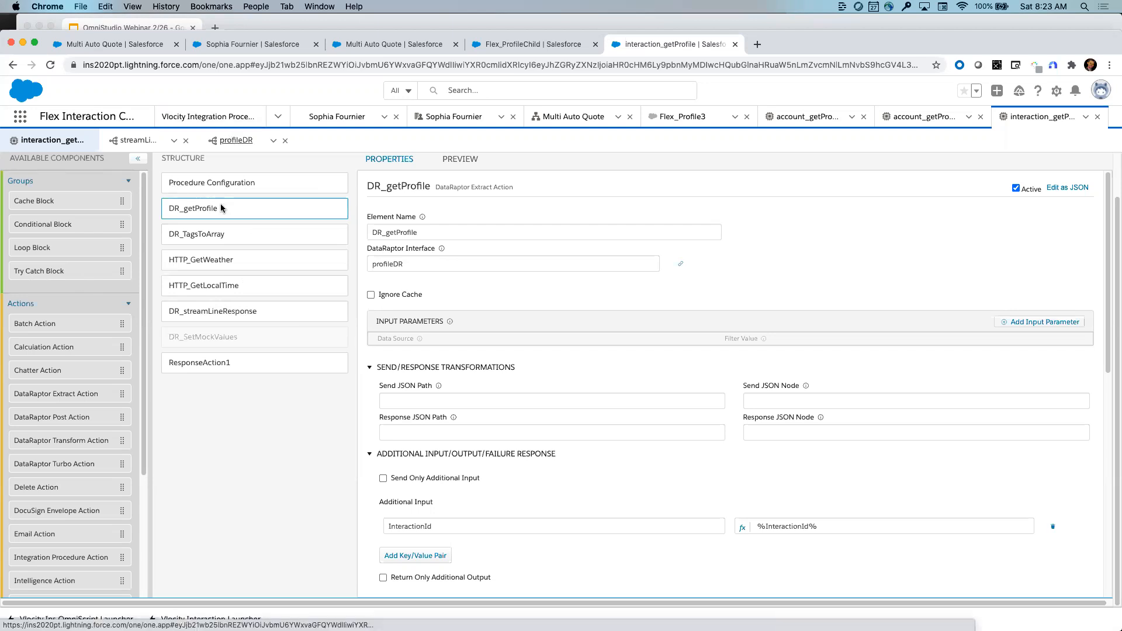
click(39, 142)
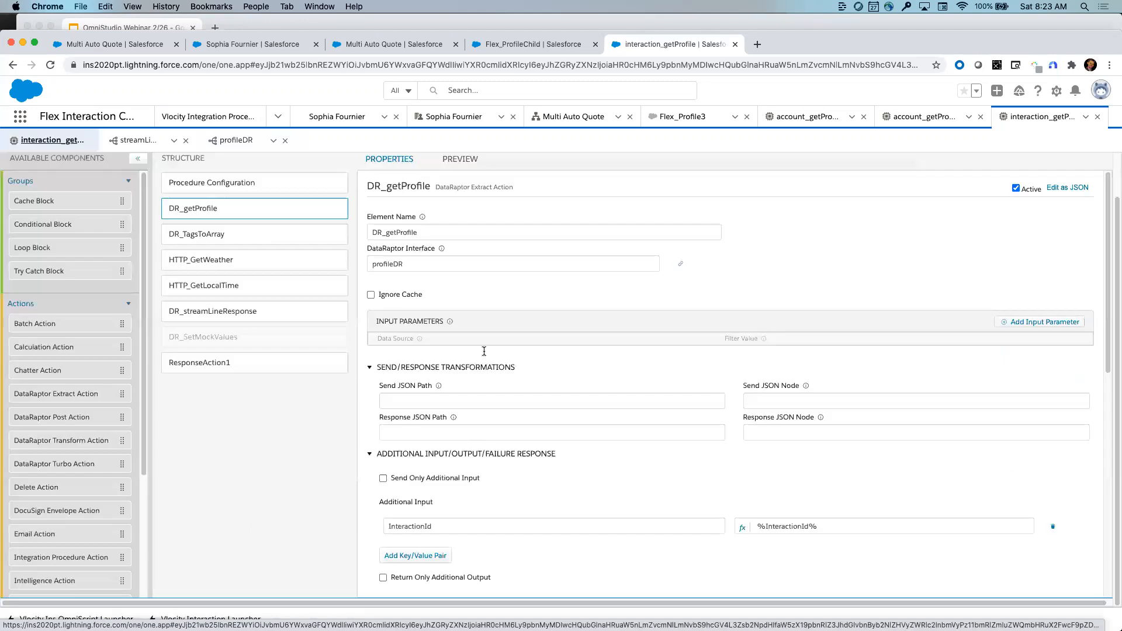
click(461, 166)
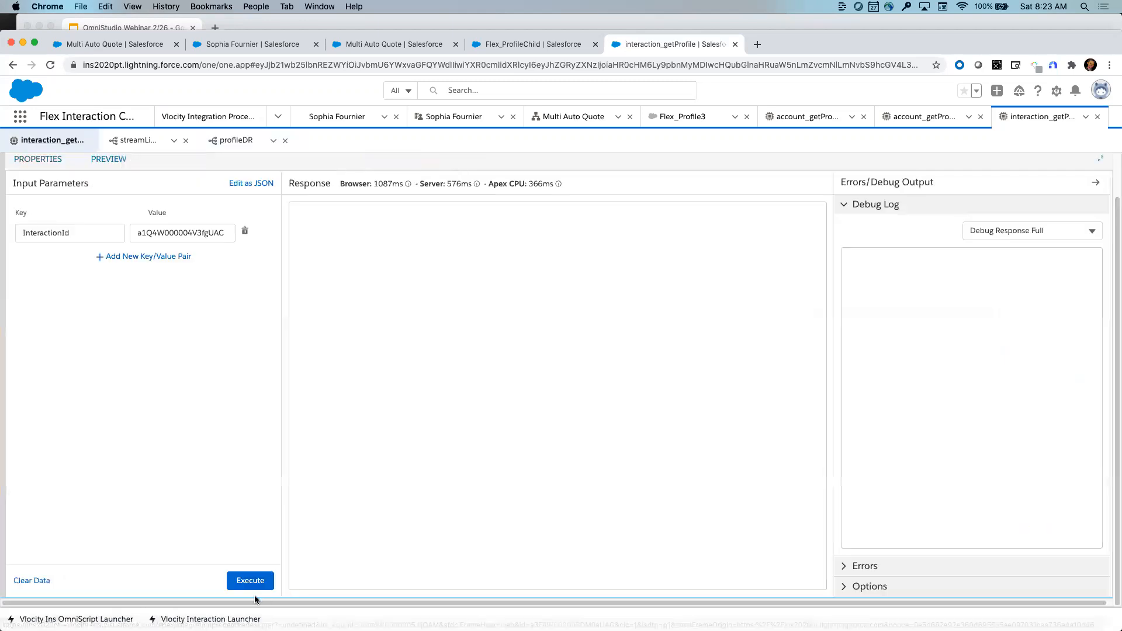
click(254, 582)
- Rerun the interaction_getProfile preview and scroll through the refreshed Response JSON
click(253, 582)
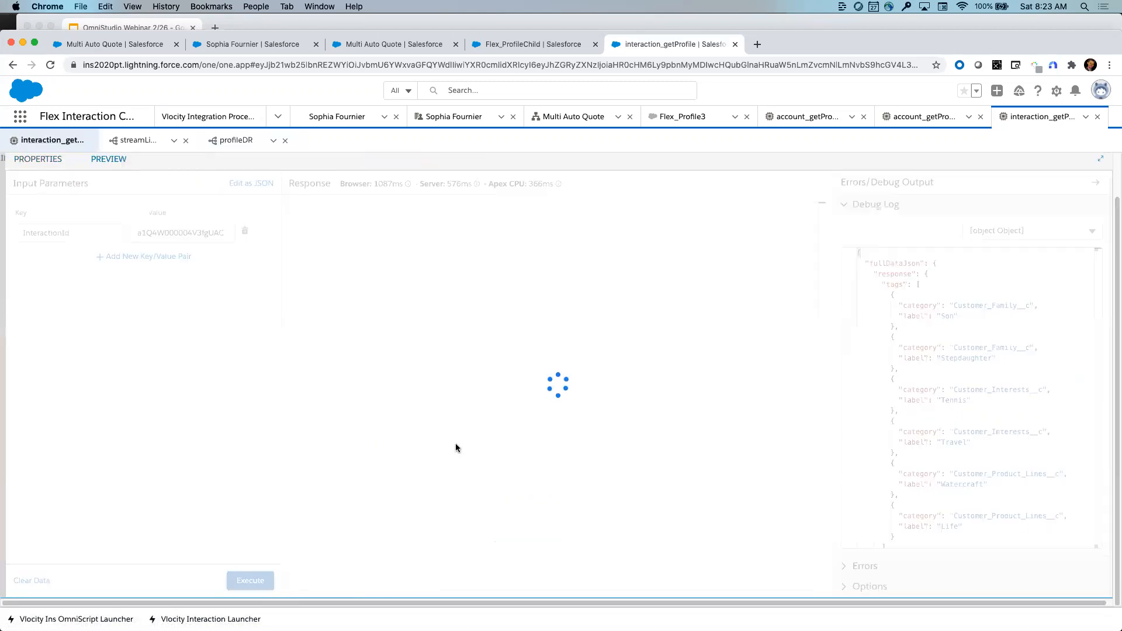
scroll(432, 464, down, 2)
scroll(433, 464, up, 2)
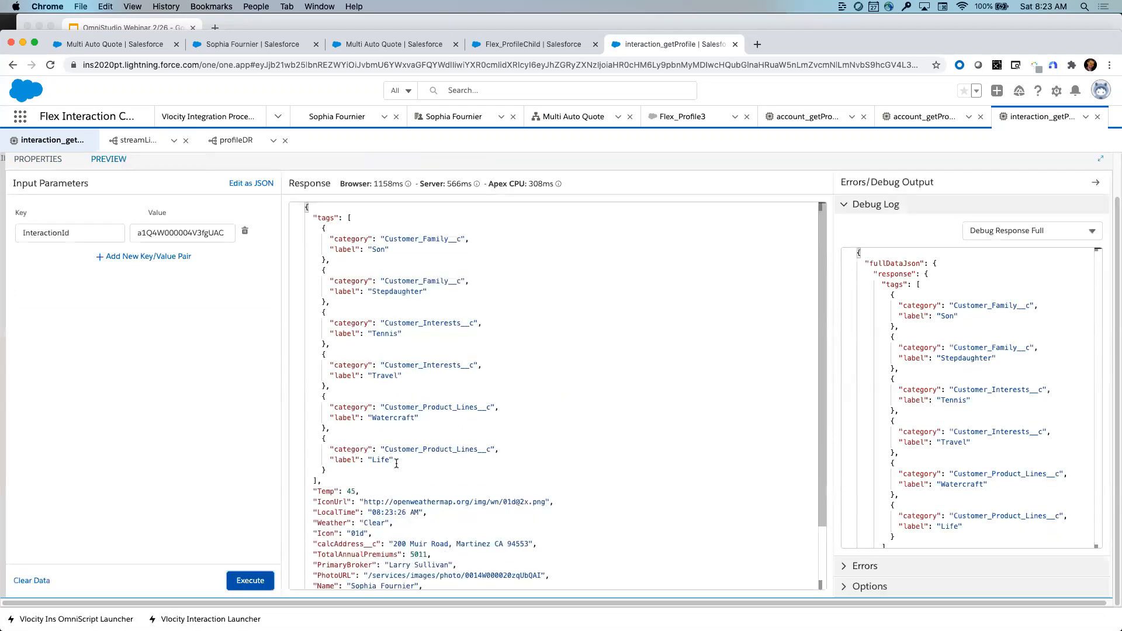
scroll(396, 463, down, 2)
scroll(397, 464, up, 2)
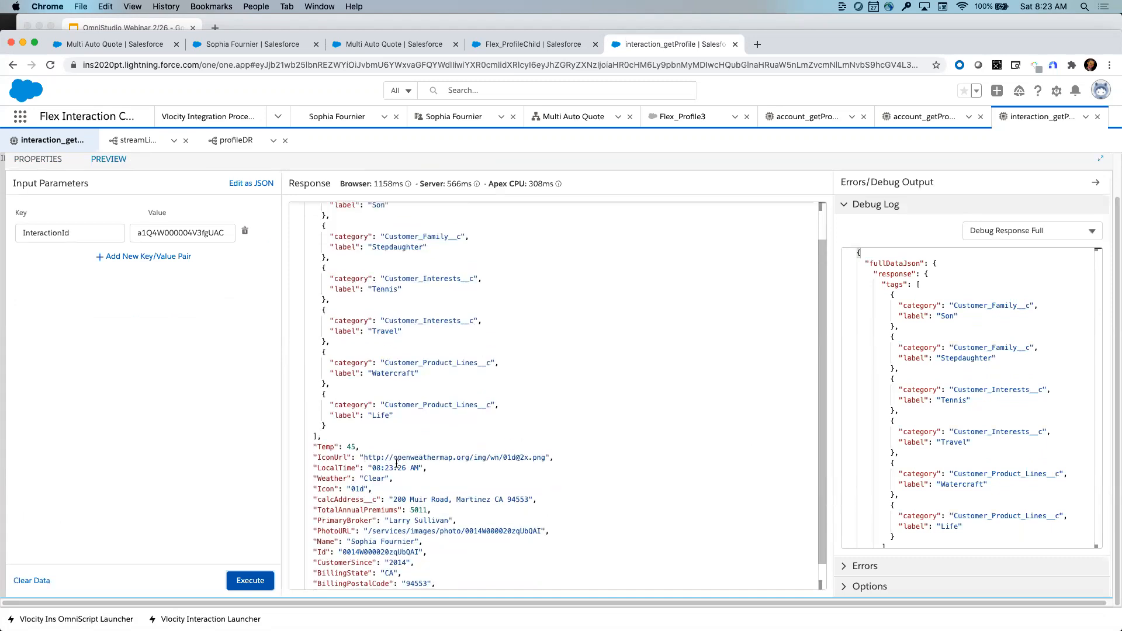
scroll(397, 463, down, 3)
- Highlight the Temp 45, IconUrl, LocalTime 08:23:26 AM and Weather lines in the response
drag(318, 416, 560, 426)
click(560, 426)
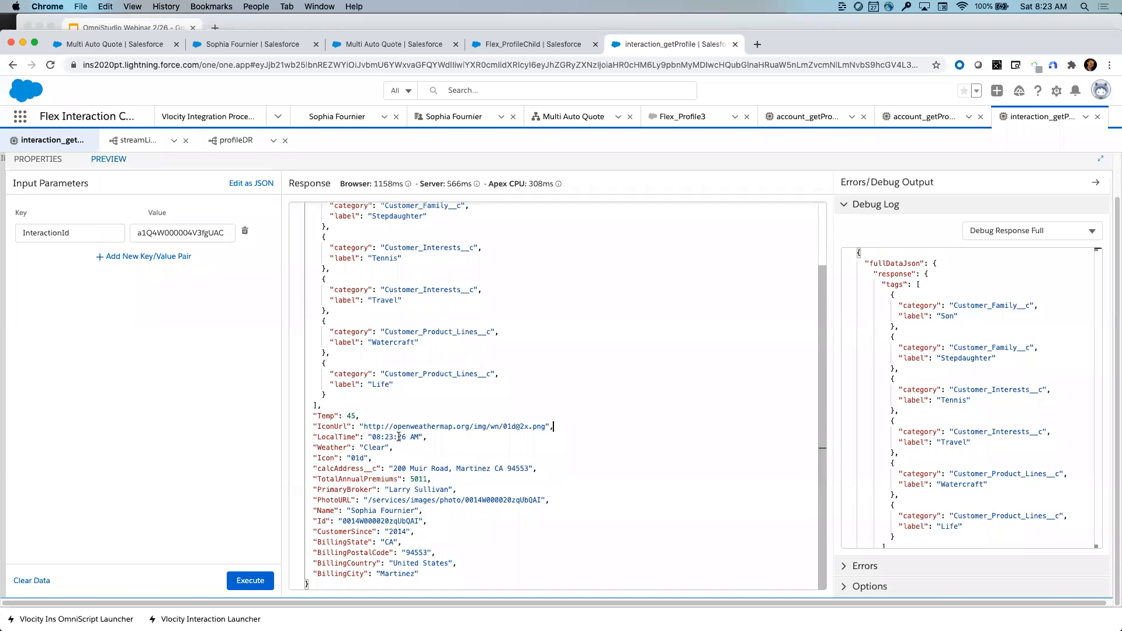
drag(428, 437, 318, 415)
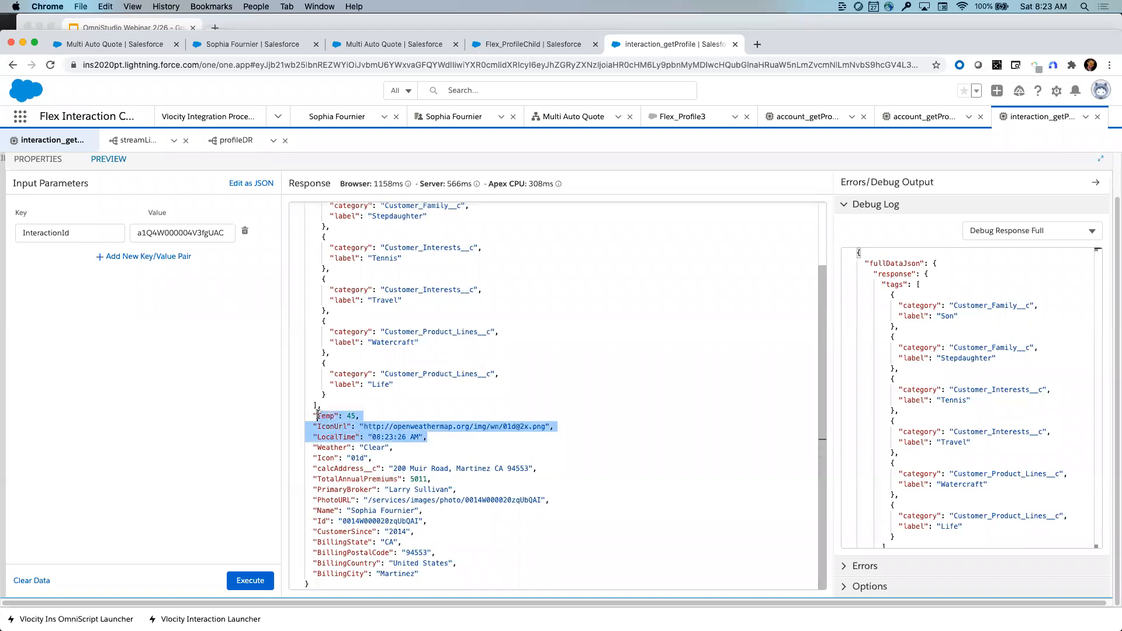
click(457, 447)
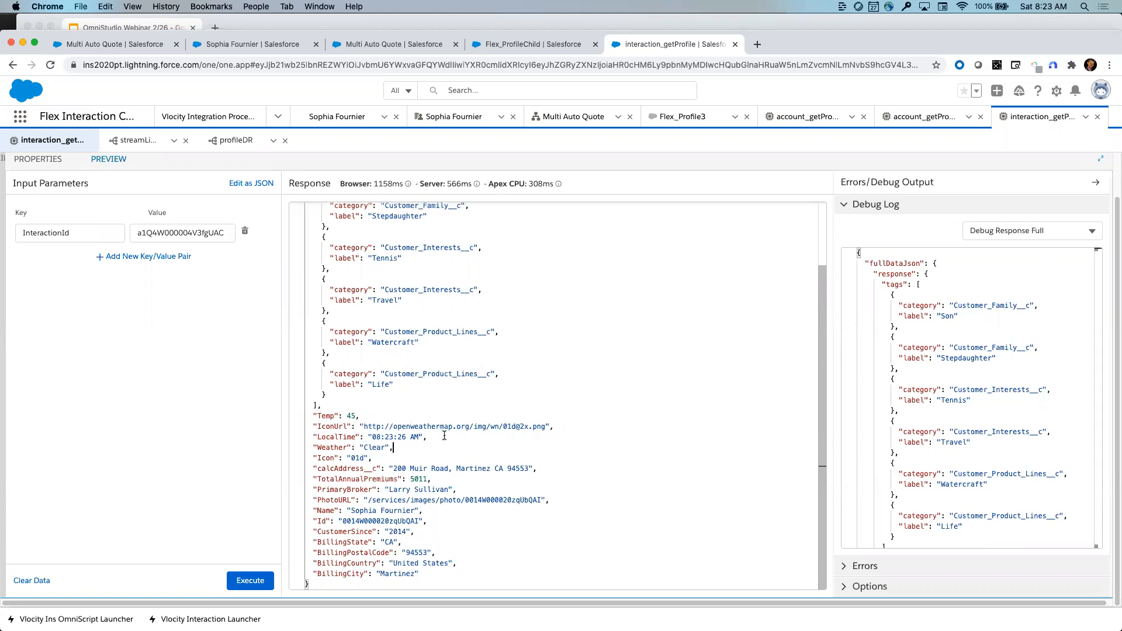
drag(395, 447, 322, 447)
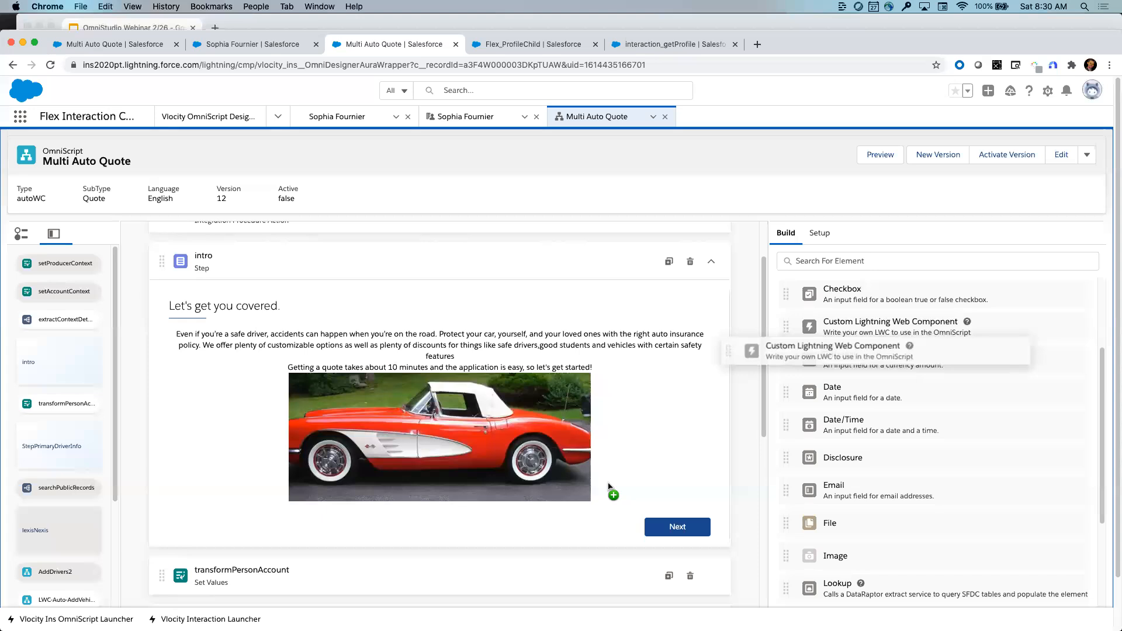
- Drag a Custom Lightning Web Component onto the Multi Auto Quote version 12 intro step
drag(852, 358, 883, 330)
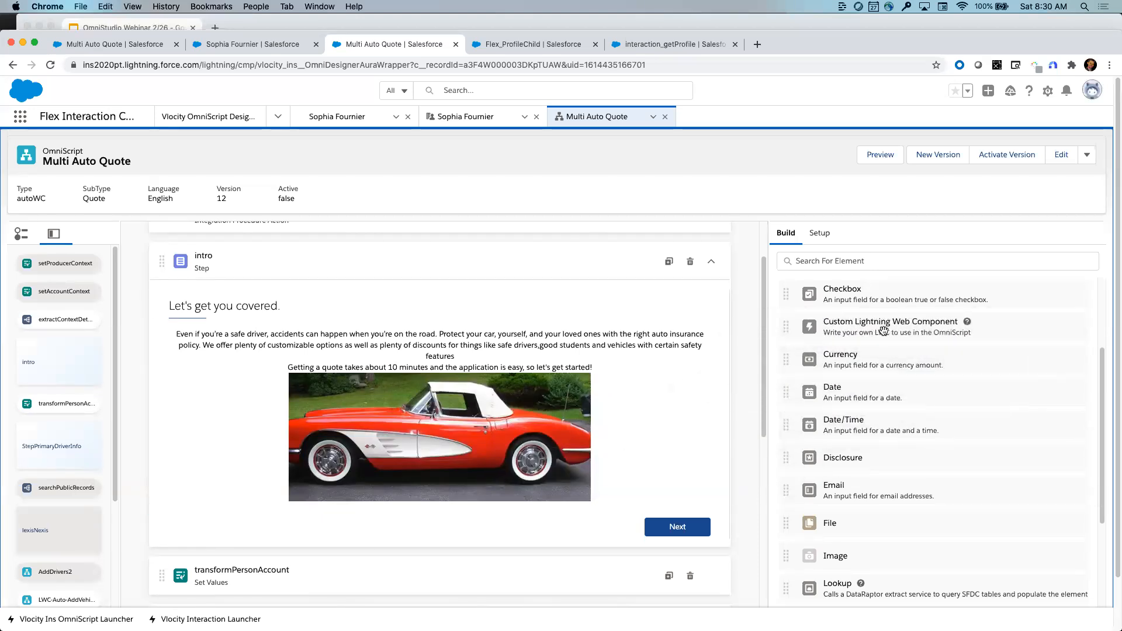